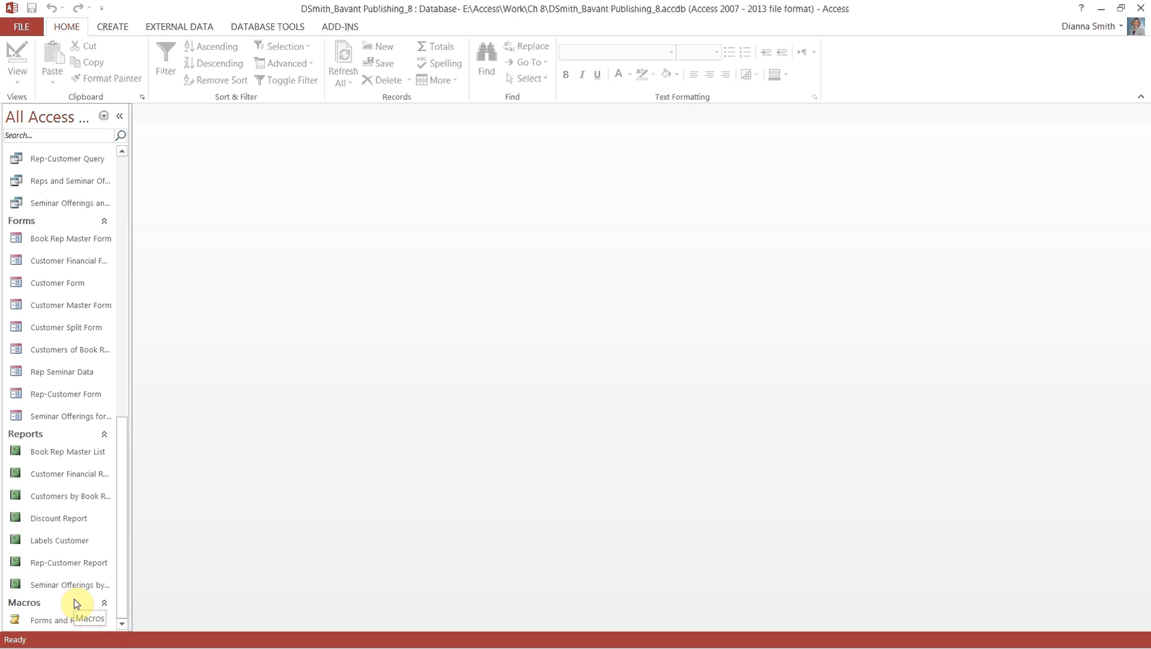
Collapse the Navigation Pane and create a blank form in Design view
{"action": "left_click", "coordinate": [122, 118]}
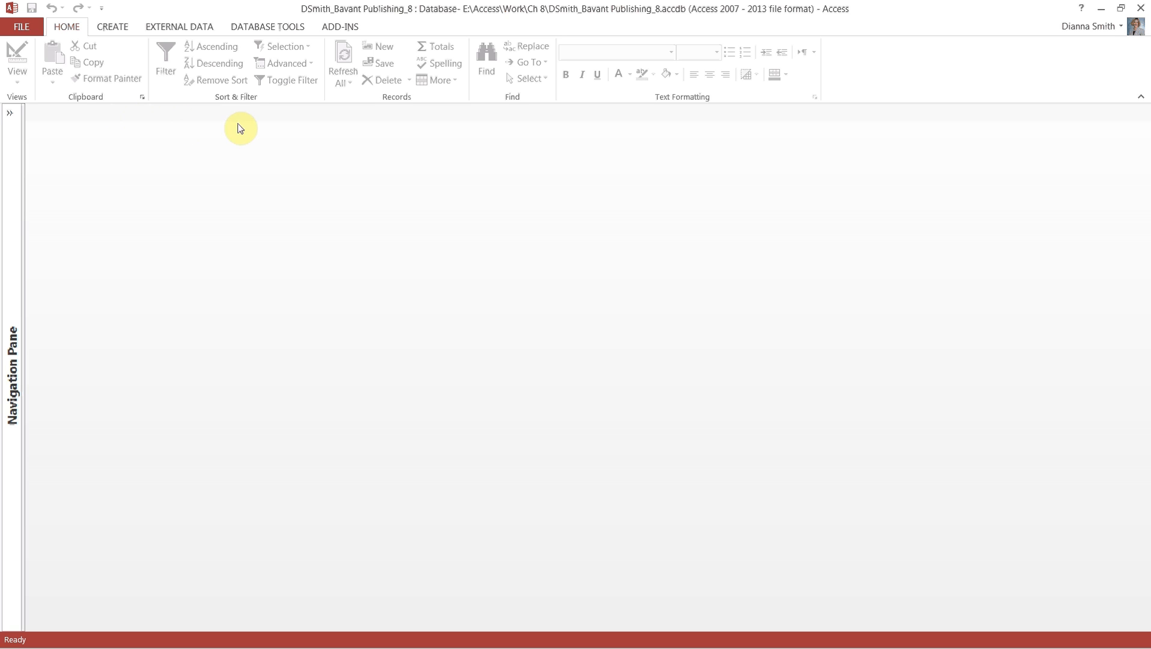
{"action": "left_click", "coordinate": [114, 29]}
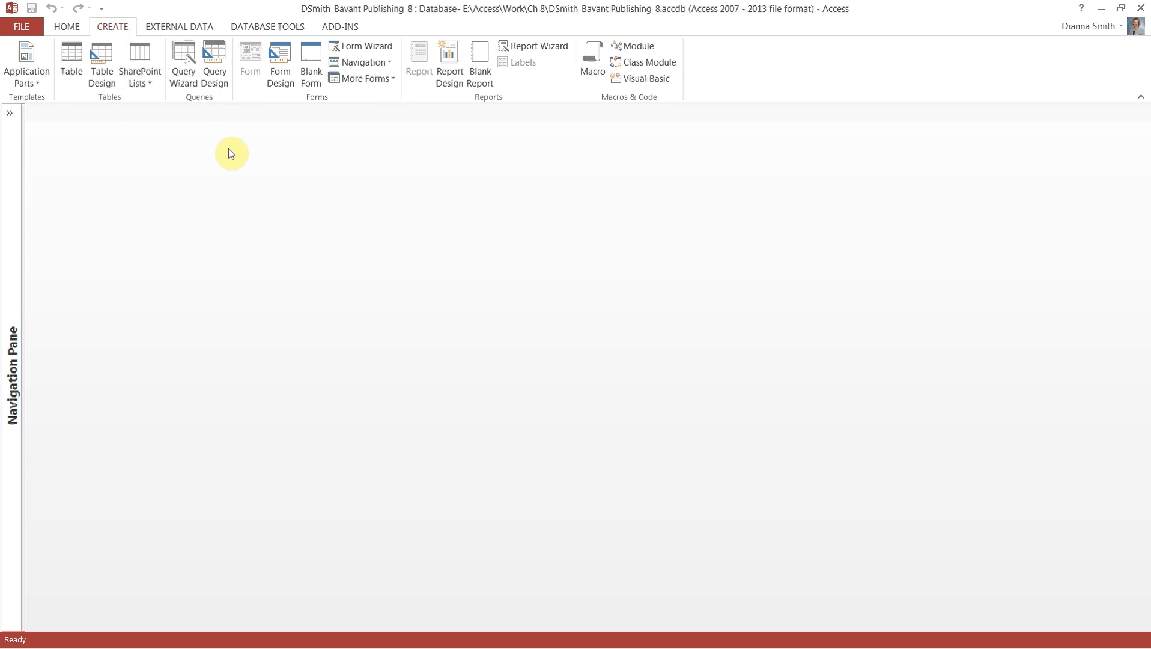
{"action": "left_click", "coordinate": [286, 84]}
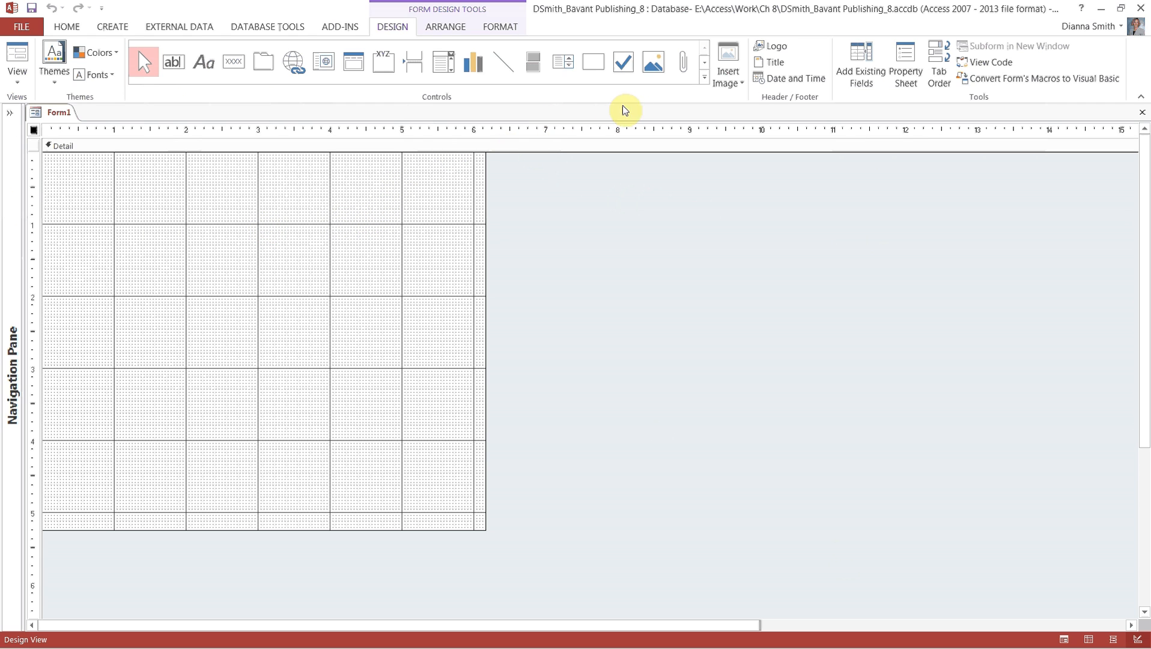
Place a command button in the Detail section at the 2-inch horizontal mark, about 0.25 inch down, using the control wizard
{"action": "left_click", "coordinate": [705, 78]}
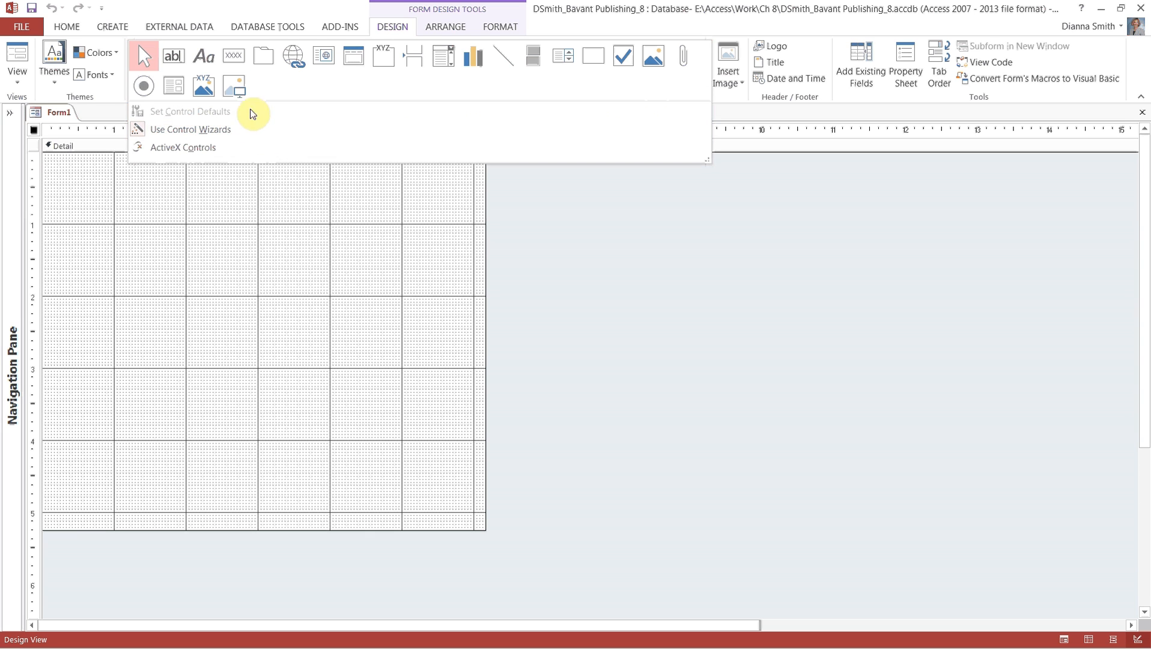
{"action": "left_click", "coordinate": [235, 58]}
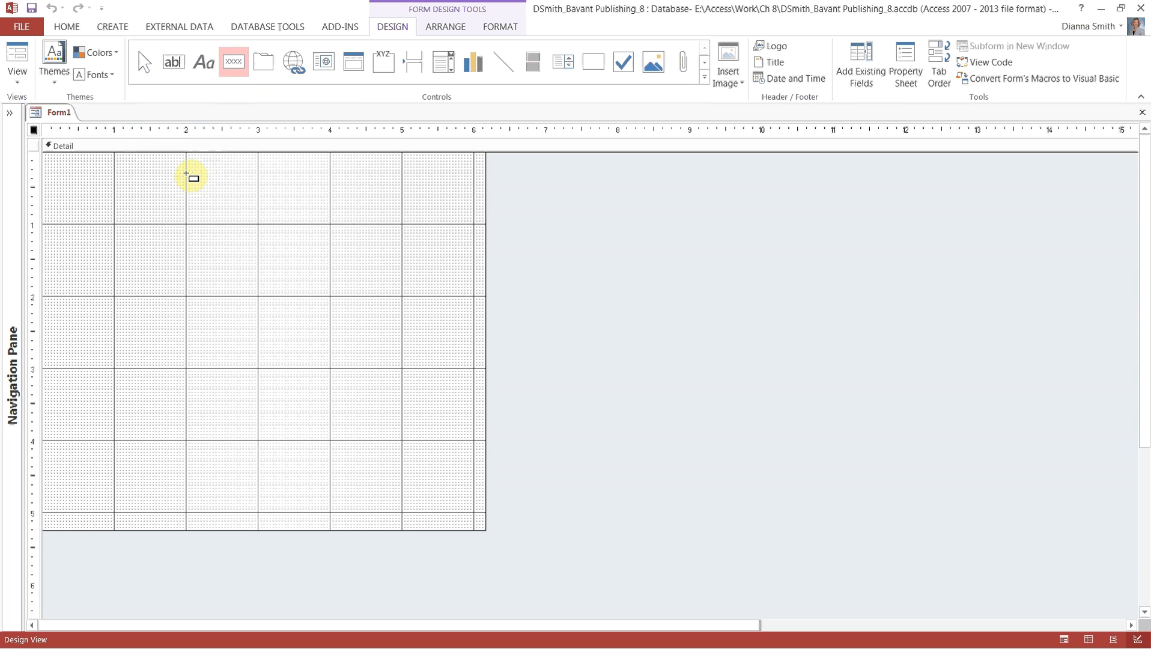
{"action": "left_click", "coordinate": [186, 174]}
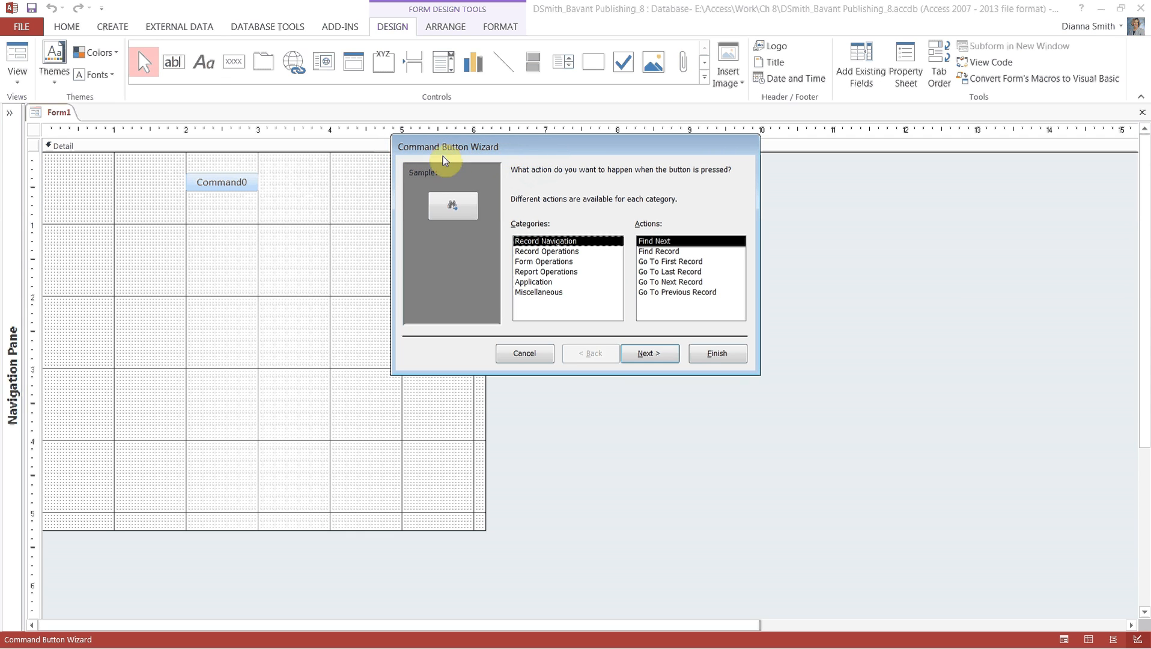
{"action": "left_click_drag", "start_coordinate": [555, 155], "coordinate": [527, 159]}
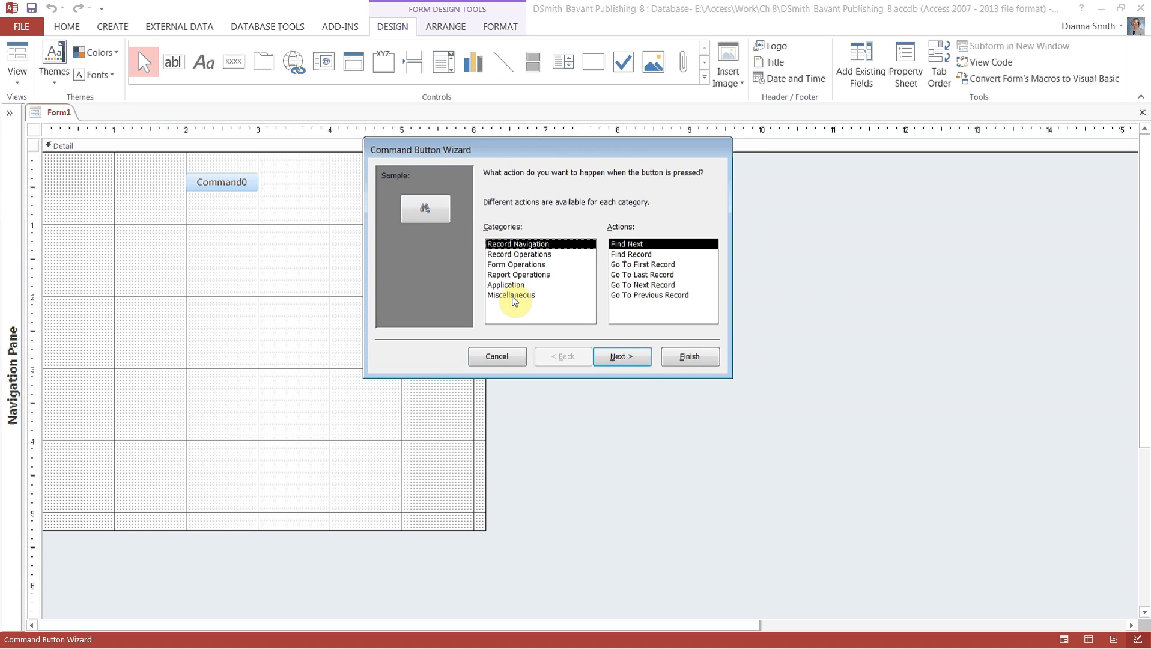
Set the button's action to Run Macro from the Miscellaneous category, running Forms and Reports.Open Customer Master Form
{"action": "left_click", "coordinate": [514, 300]}
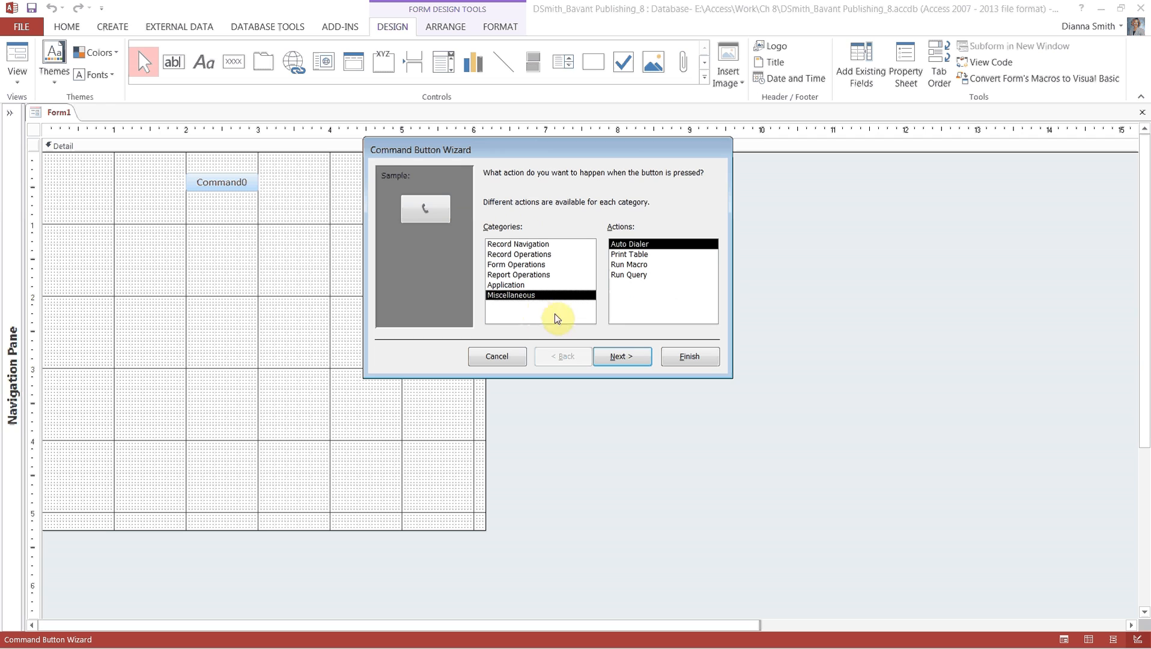
{"action": "left_click", "coordinate": [636, 268]}
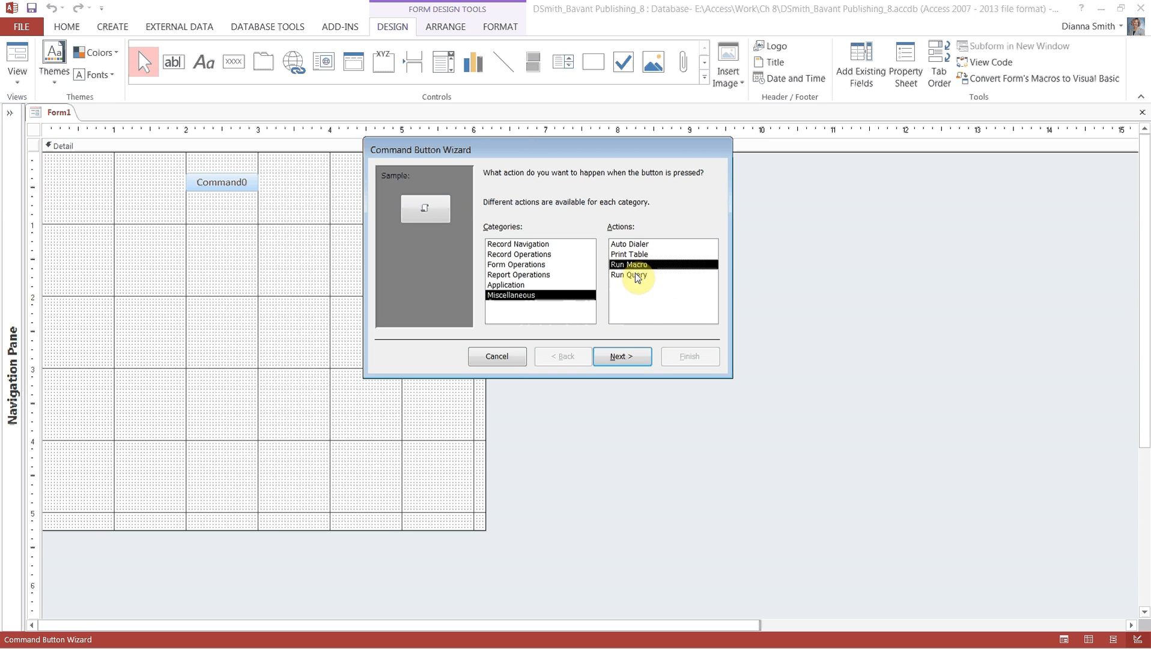
{"action": "left_click", "coordinate": [643, 362]}
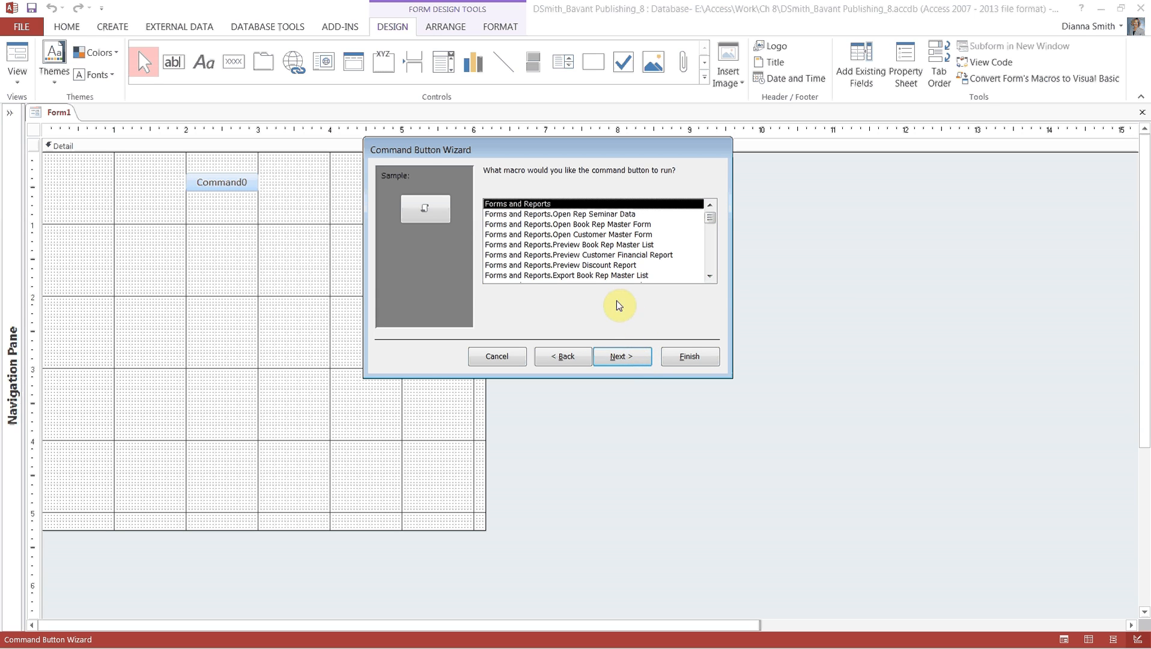
{"action": "left_click", "coordinate": [567, 235]}
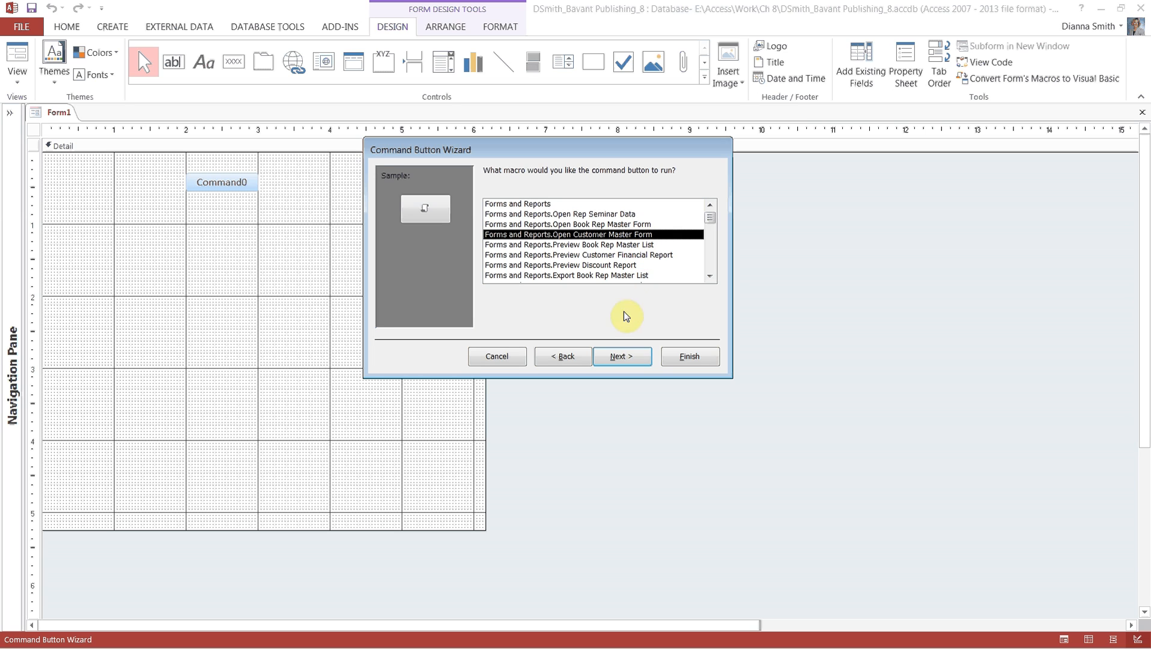
{"action": "left_click", "coordinate": [623, 357]}
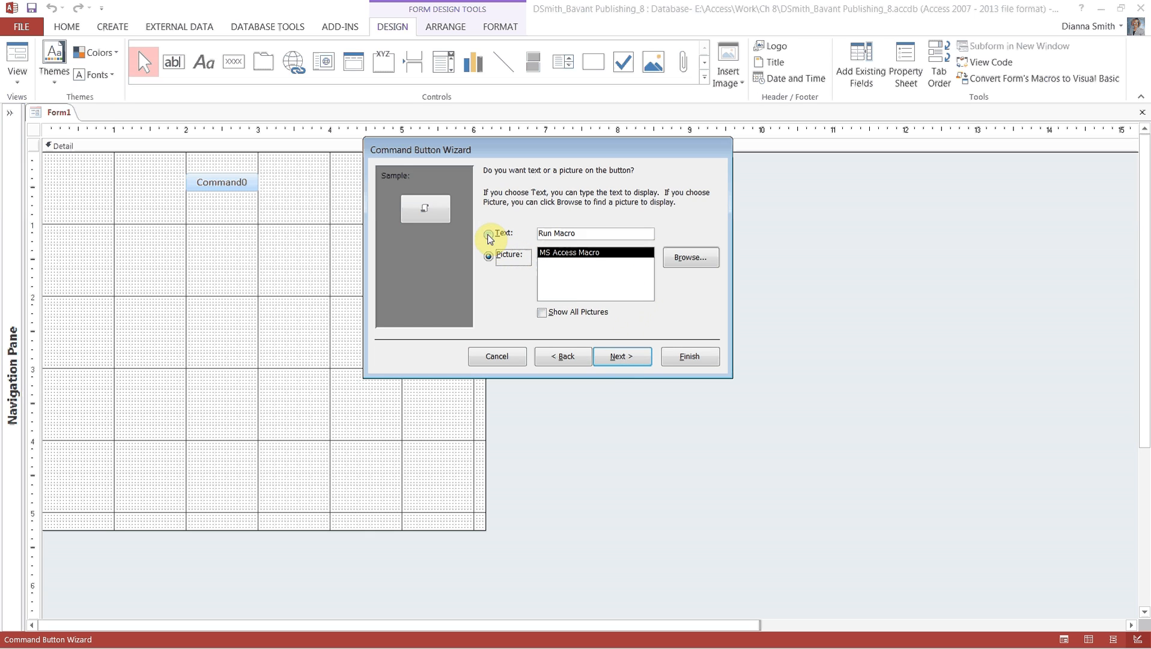
Show text on the button instead of a picture, reading "Open Customer Master Form"
{"action": "left_click", "coordinate": [489, 236]}
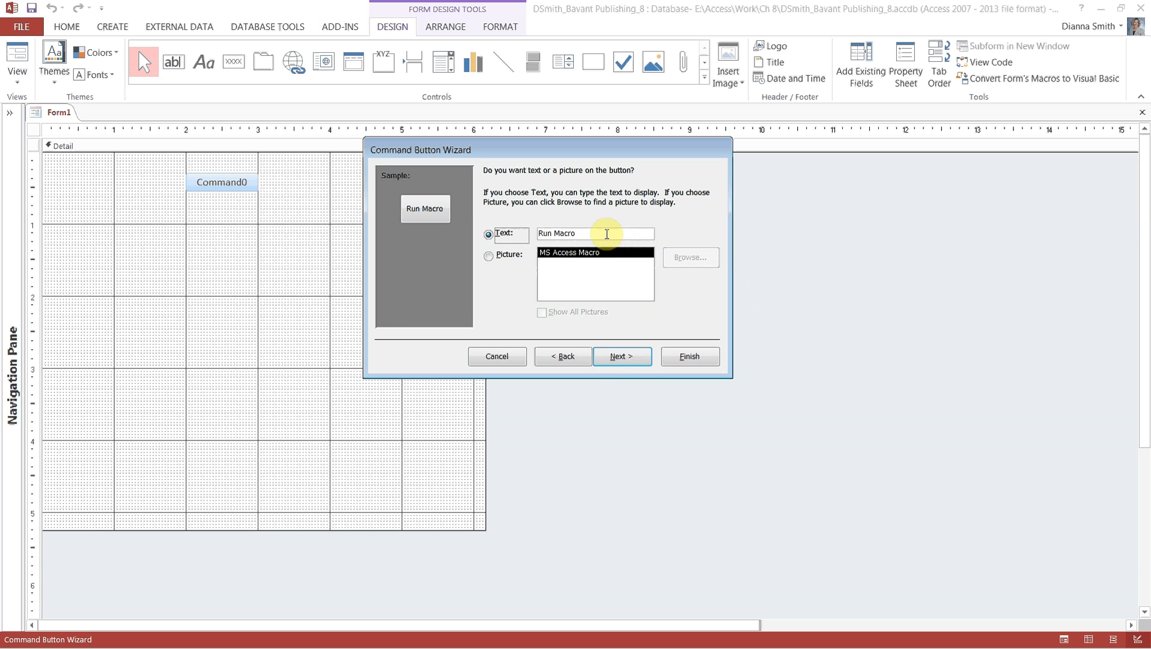
{"action": "left_click_drag", "start_coordinate": [602, 233], "coordinate": [519, 234]}
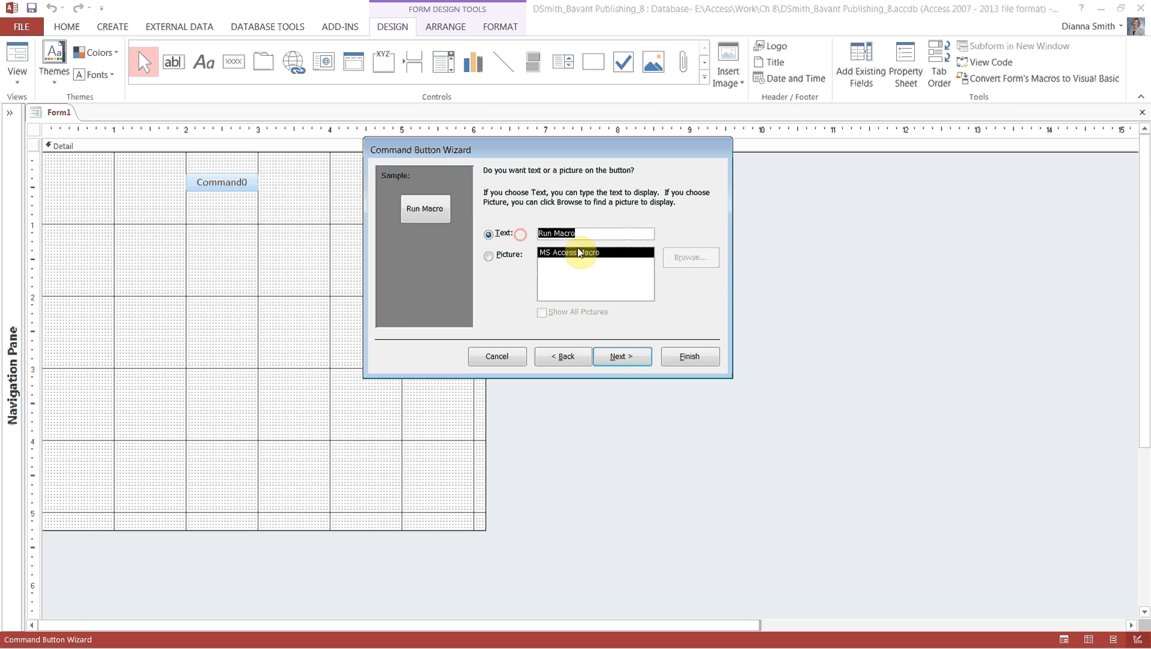
{"action": "type", "text": "Ope"}
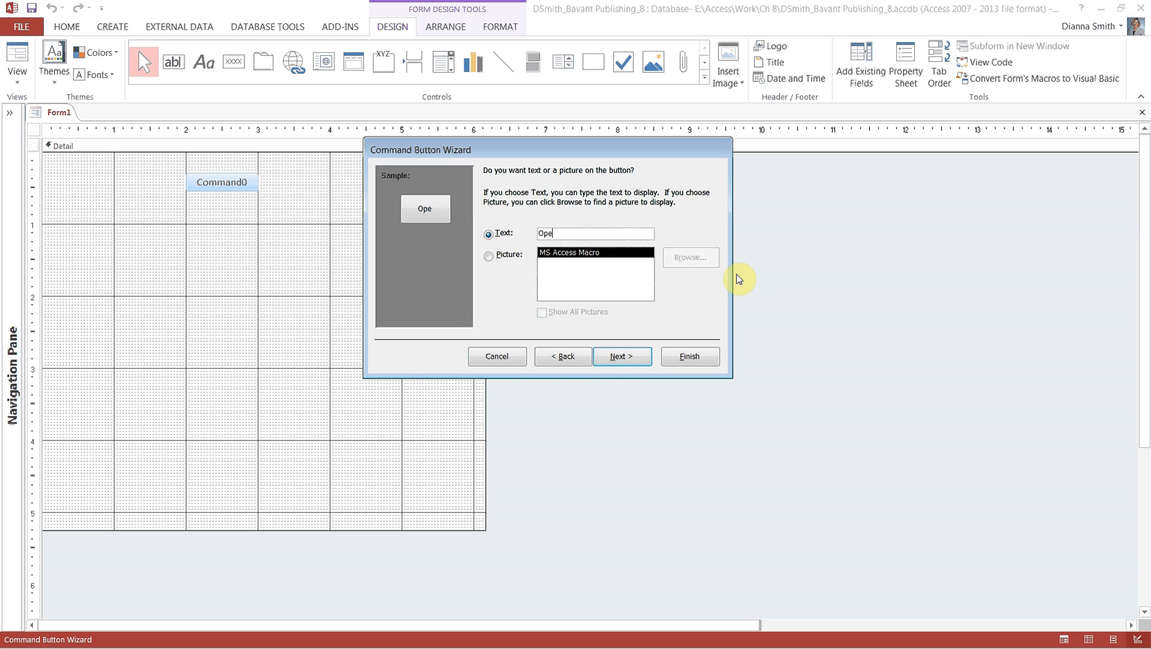
{"action": "type", "text": "n Custome"}
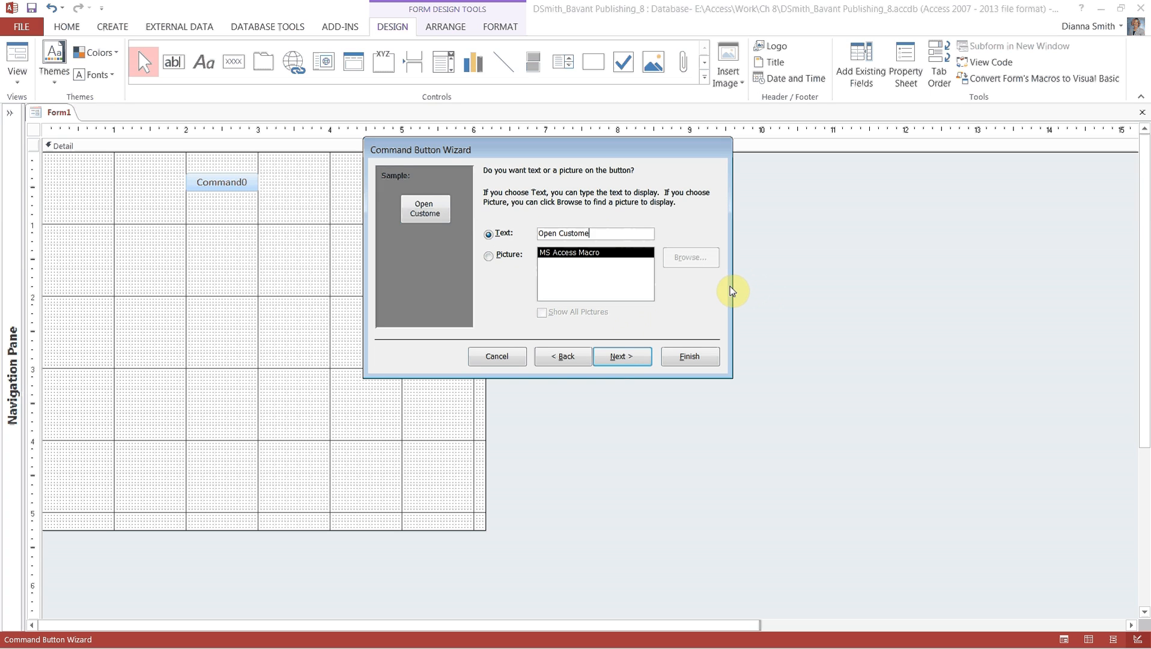
{"action": "type", "text": "r Master Form"}
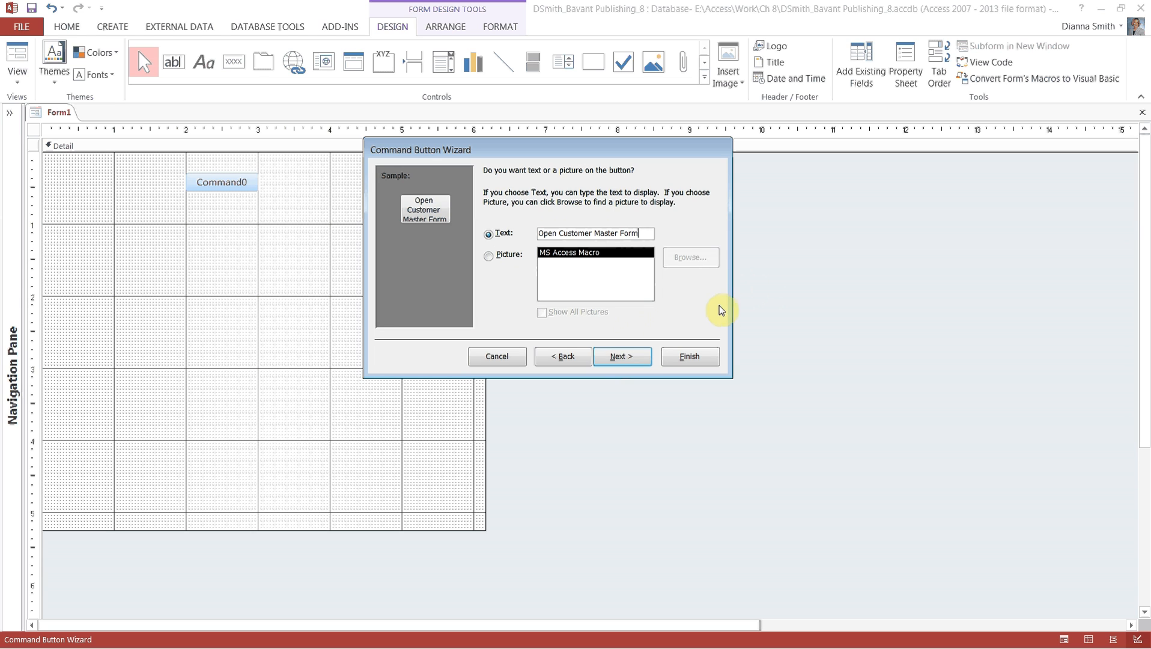
{"action": "left_click", "coordinate": [623, 357]}
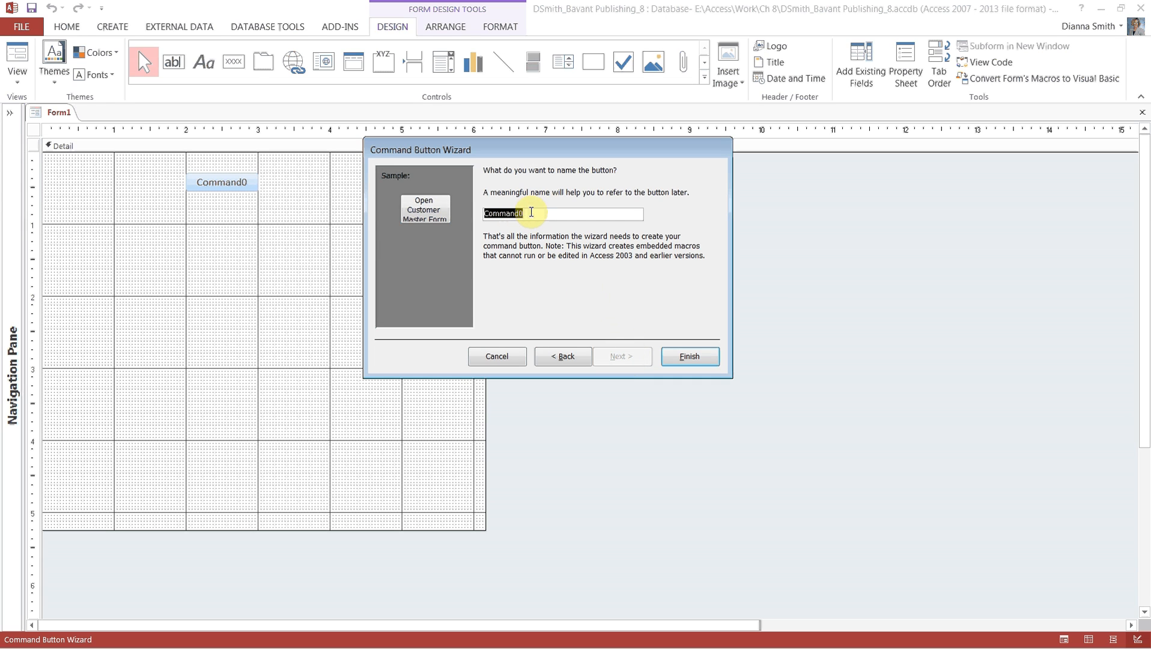
Name the button Open_Customer_Master_Form and finish the wizard
{"action": "type", "text": "Open_C"}
{"action": "type", "text": "ustomer_Master_"}
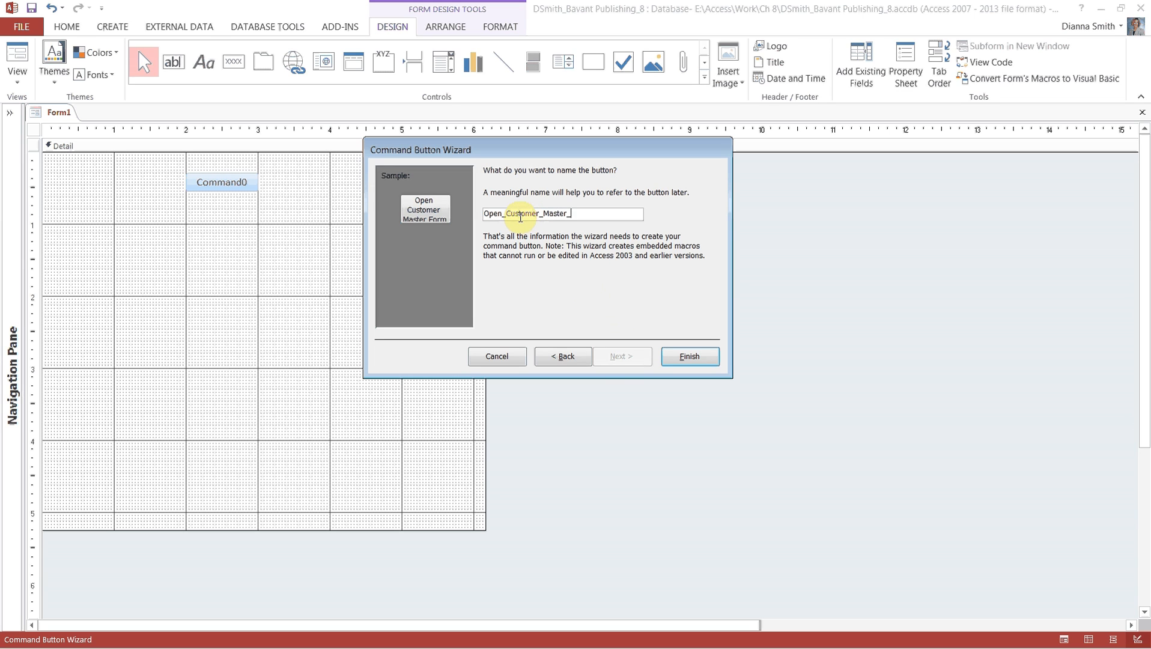
{"action": "type", "text": "Form"}
{"action": "left_click", "coordinate": [689, 358]}
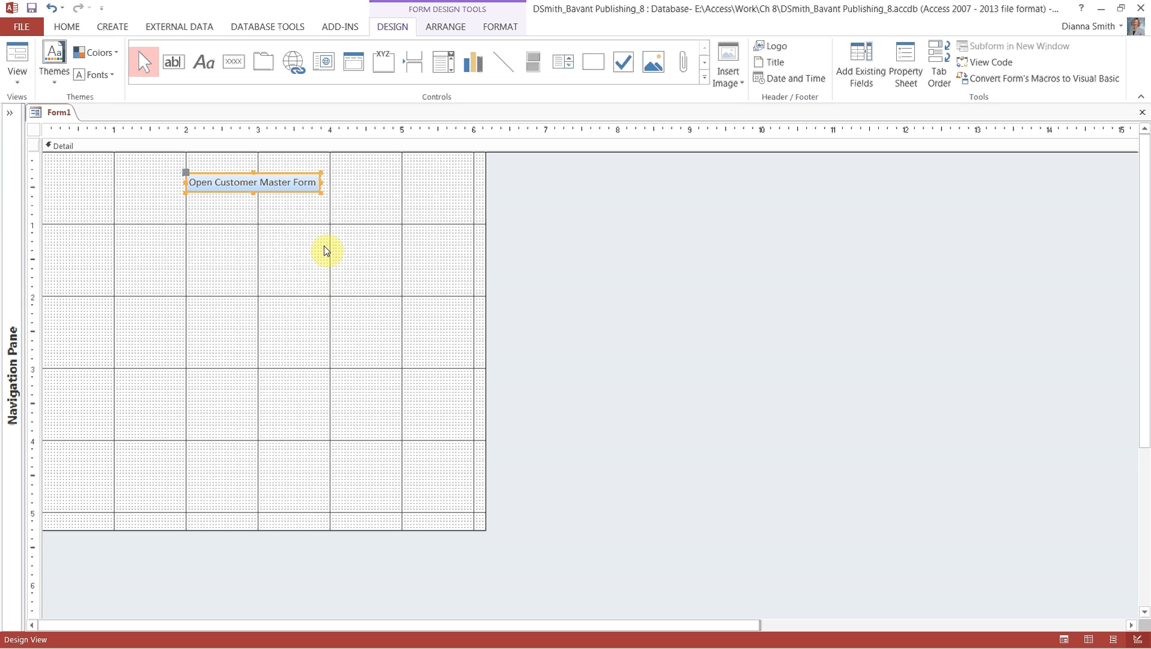
Add a second command button below the first, using the Miscellaneous action Run Macro with Forms and Reports.Open Book Rep Master Form
{"action": "left_click", "coordinate": [235, 63]}
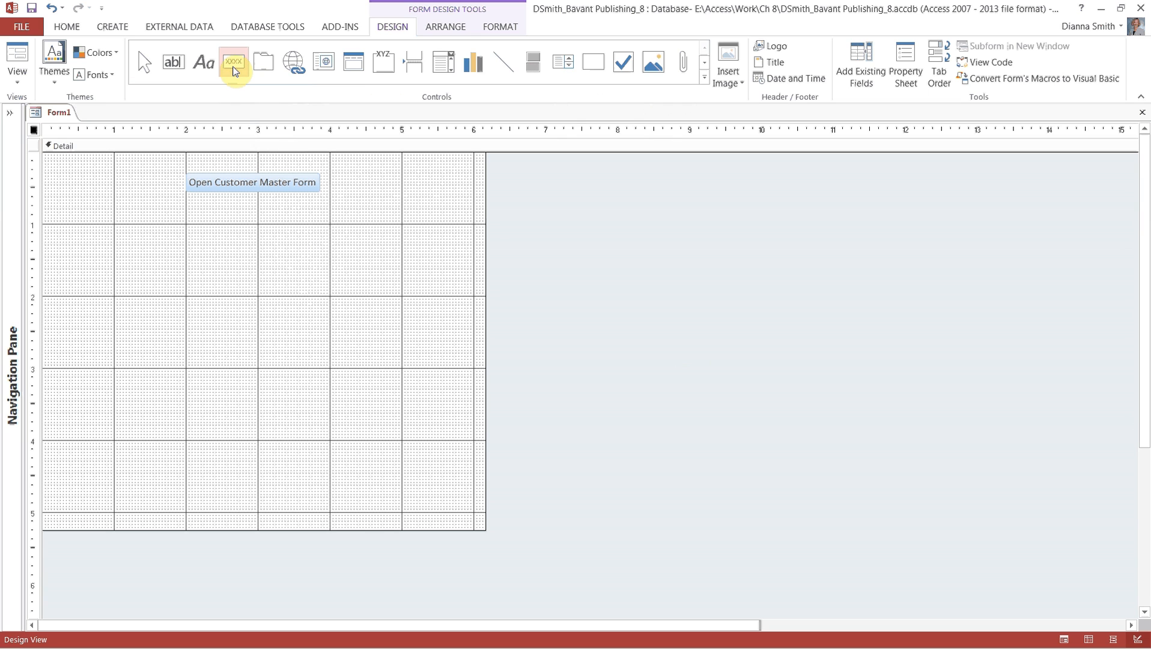
{"action": "left_click", "coordinate": [186, 215]}
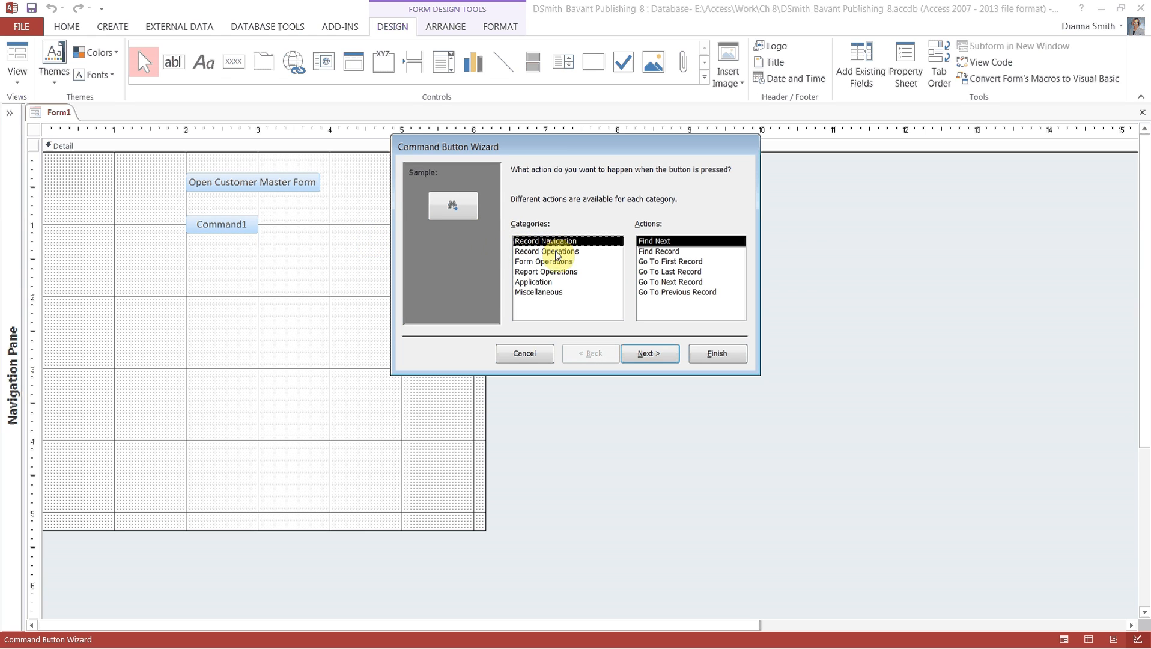
{"action": "left_click", "coordinate": [546, 293]}
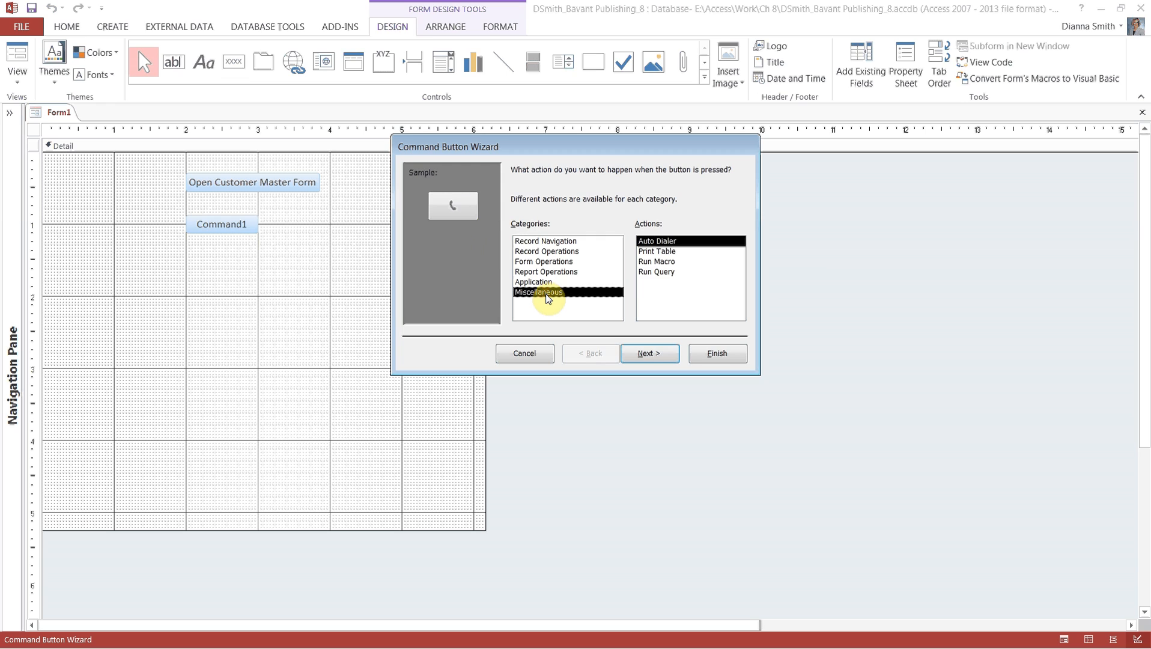
{"action": "left_click", "coordinate": [660, 263]}
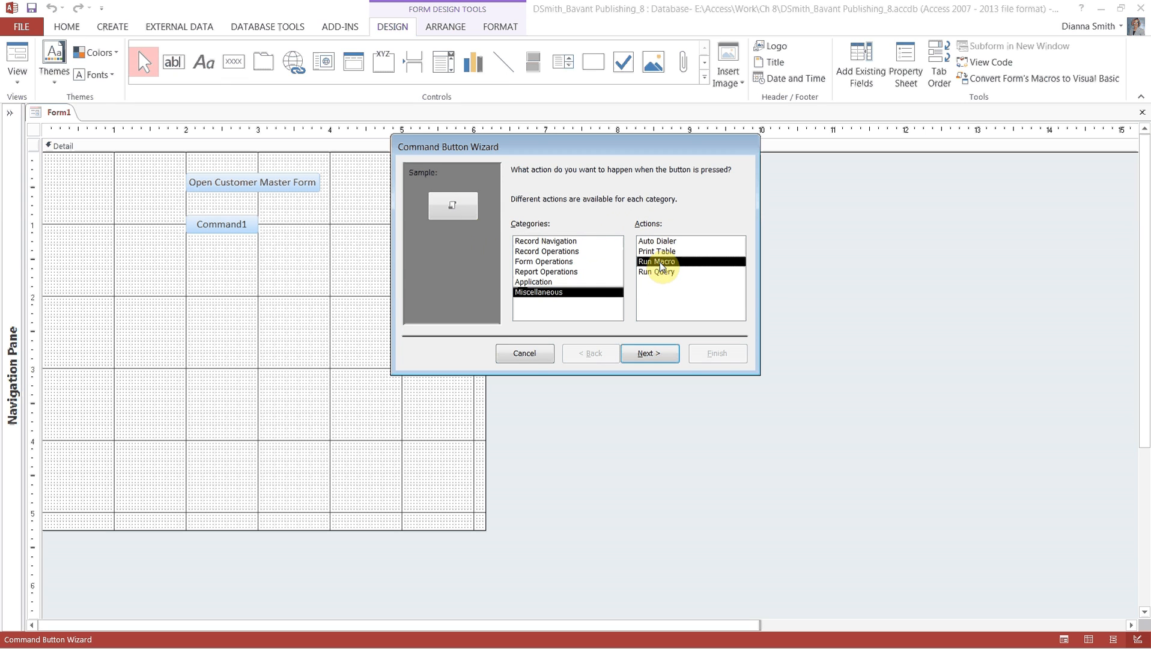
{"action": "left_click", "coordinate": [650, 354]}
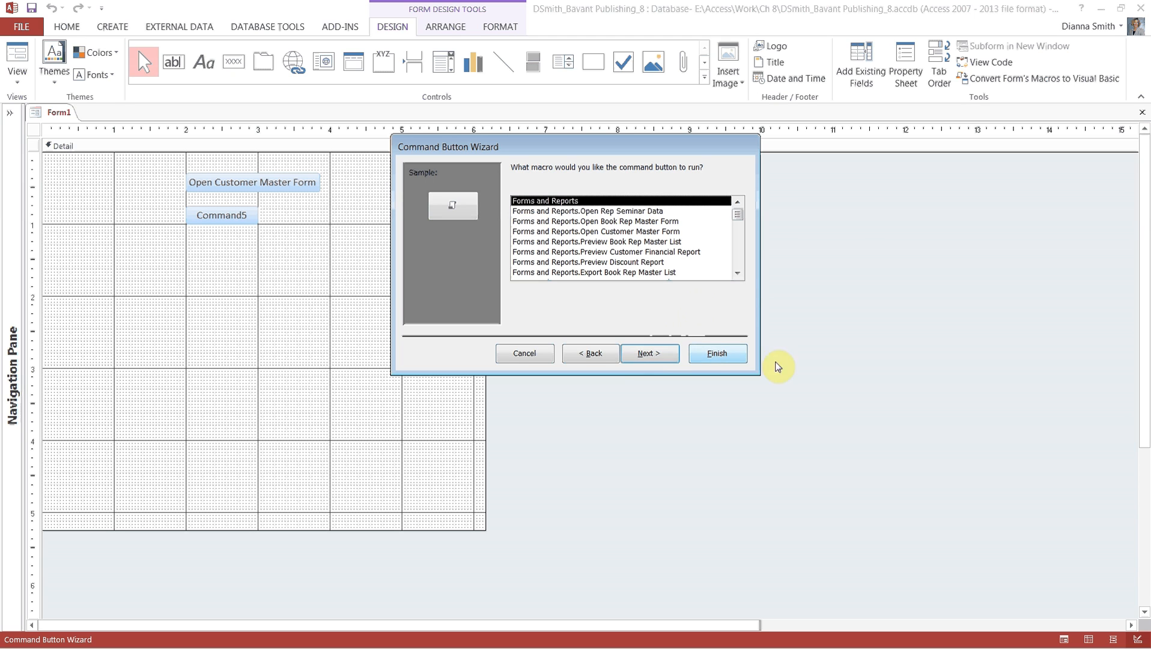
{"action": "left_click", "coordinate": [659, 222]}
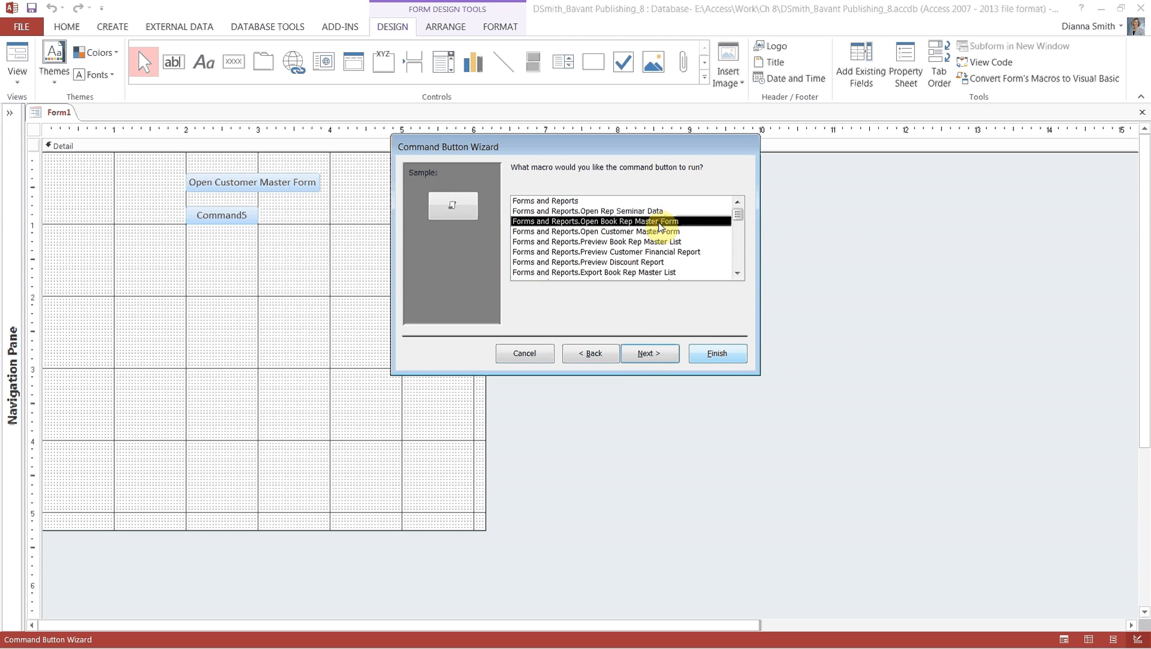
{"action": "left_click", "coordinate": [650, 354]}
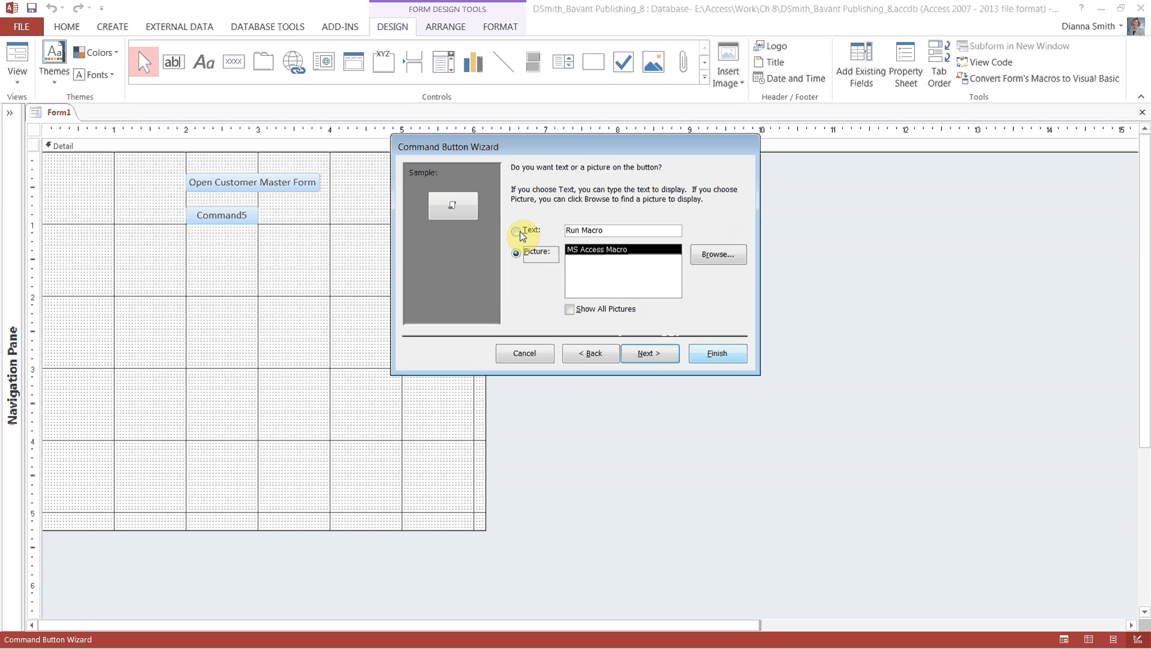
Show text on the second button instead of a picture, reading "Open Book Rep Master Form"
{"action": "left_click", "coordinate": [521, 234]}
{"action": "left_click", "coordinate": [620, 234]}
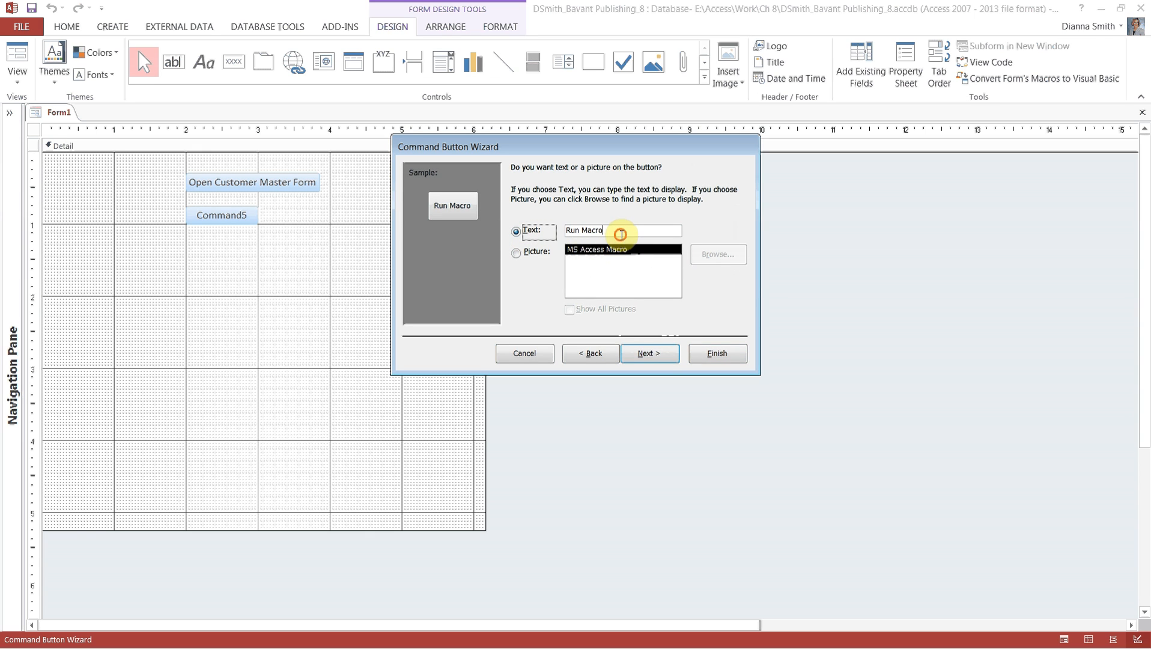
{"action": "left_click_drag", "start_coordinate": [620, 234], "coordinate": [568, 232]}
{"action": "left_click", "coordinate": [533, 233]}
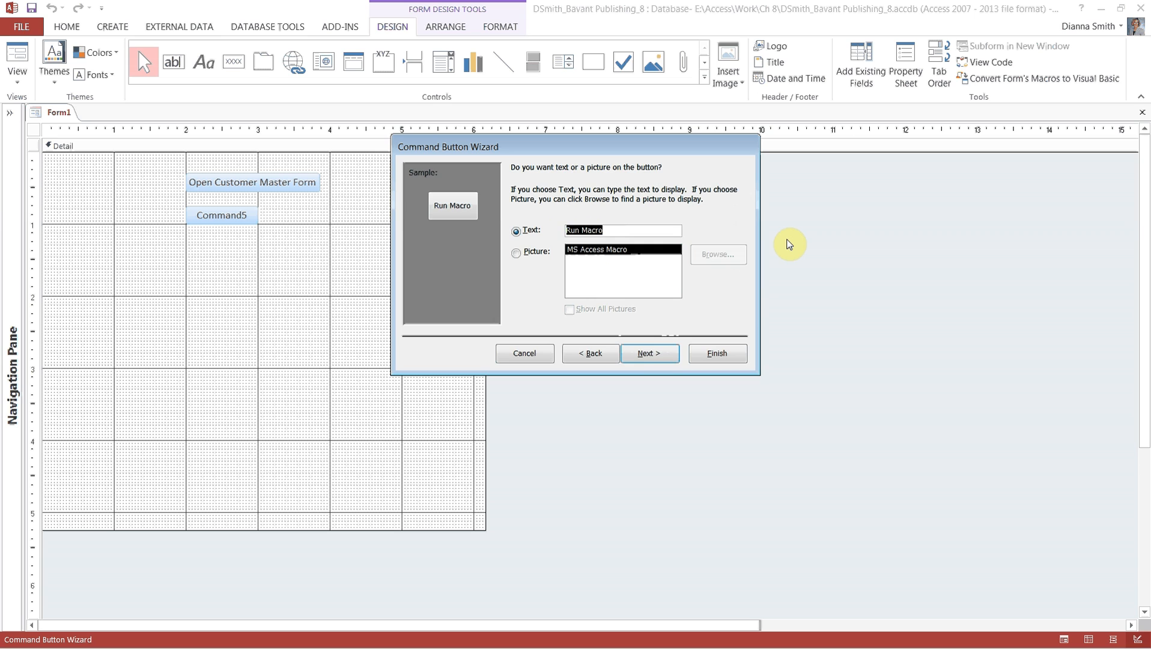
{"action": "type", "text": "Open"}
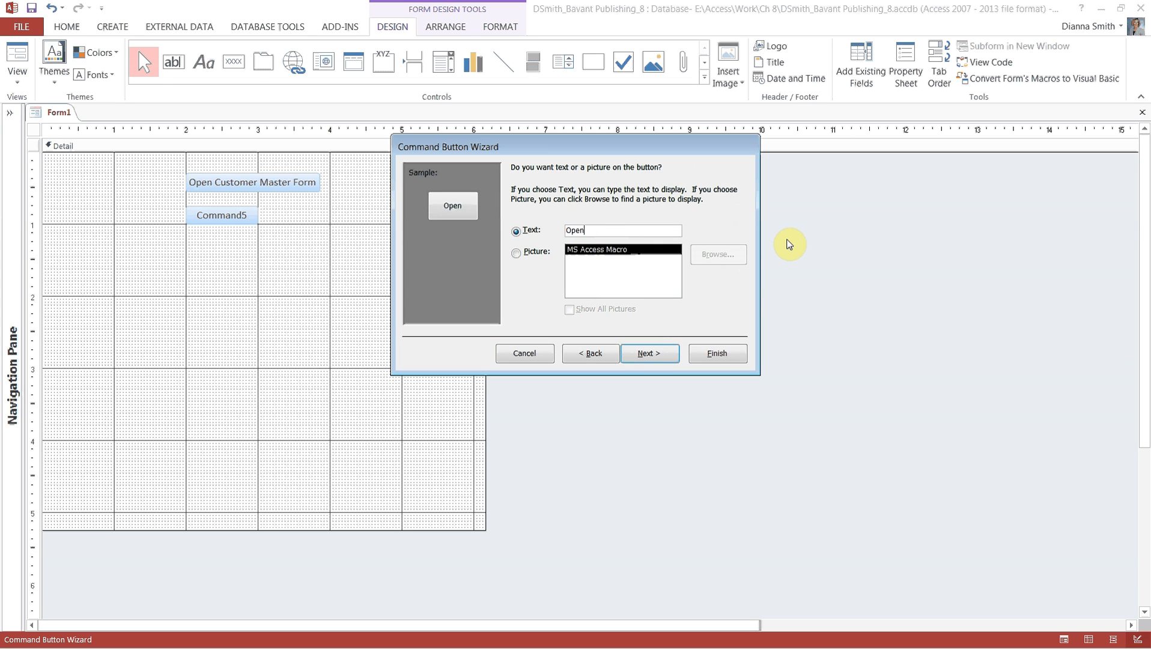
{"action": "type", "text": " Book Rep Master Form"}
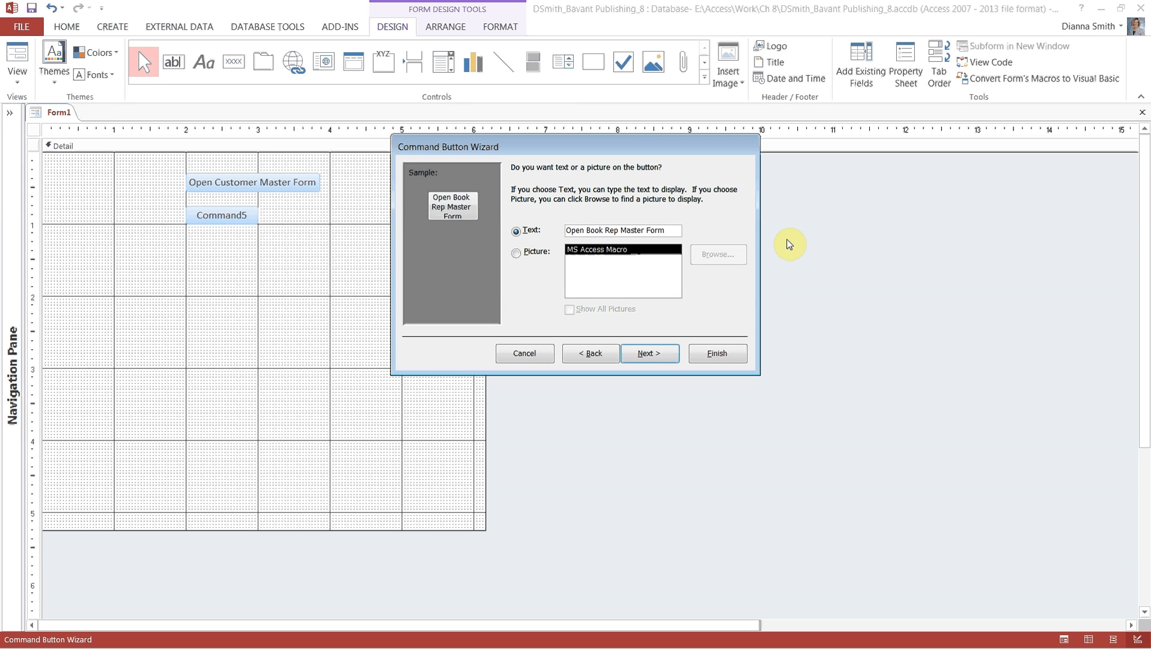
{"action": "left_click", "coordinate": [658, 356]}
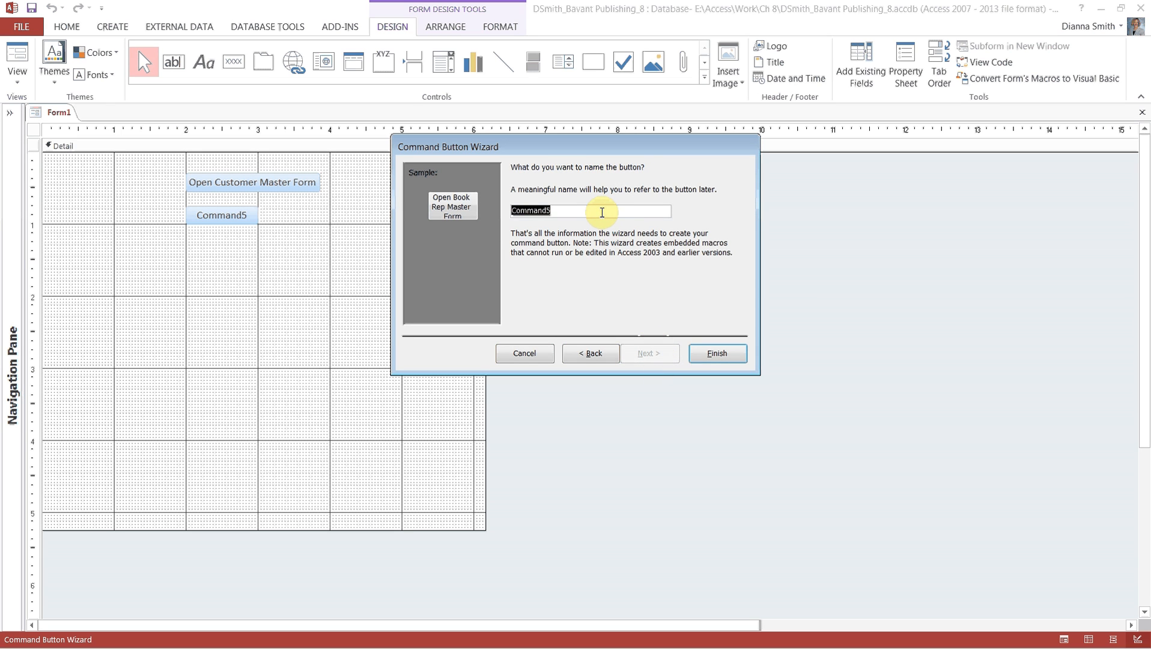
Name the second button Open_Book_Rep_Master_Form and finish the wizard
{"action": "type", "text": "Open_"}
{"action": "type", "text": "Book_Rep_Maste"}
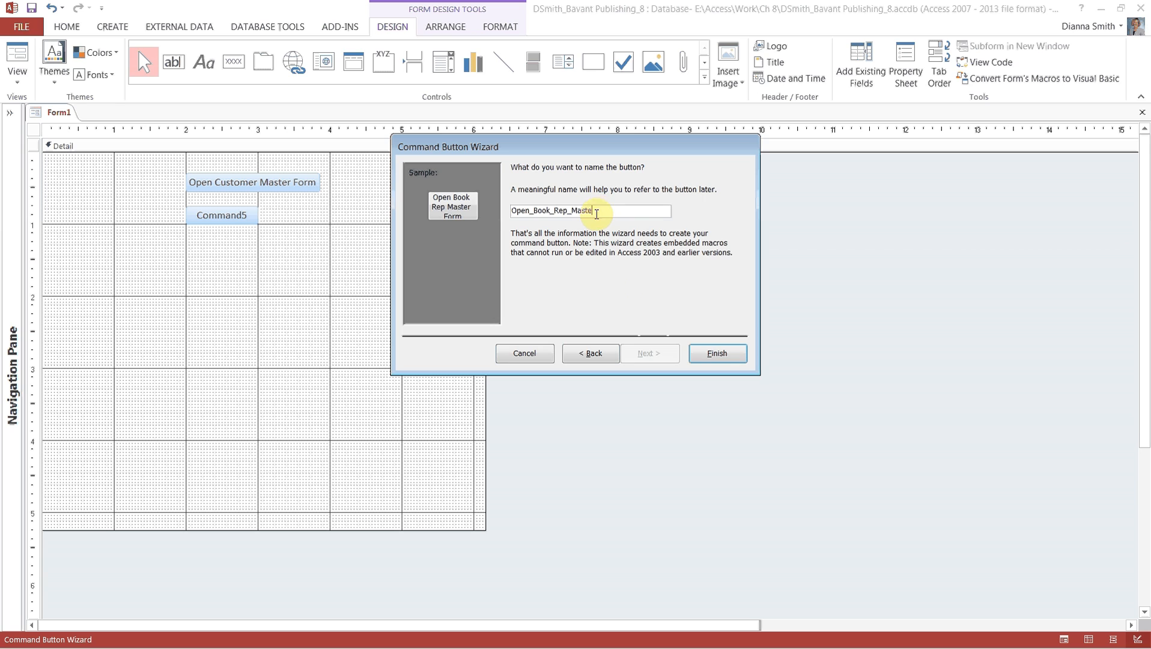
{"action": "type", "text": "r_Form"}
{"action": "left_click", "coordinate": [717, 353]}
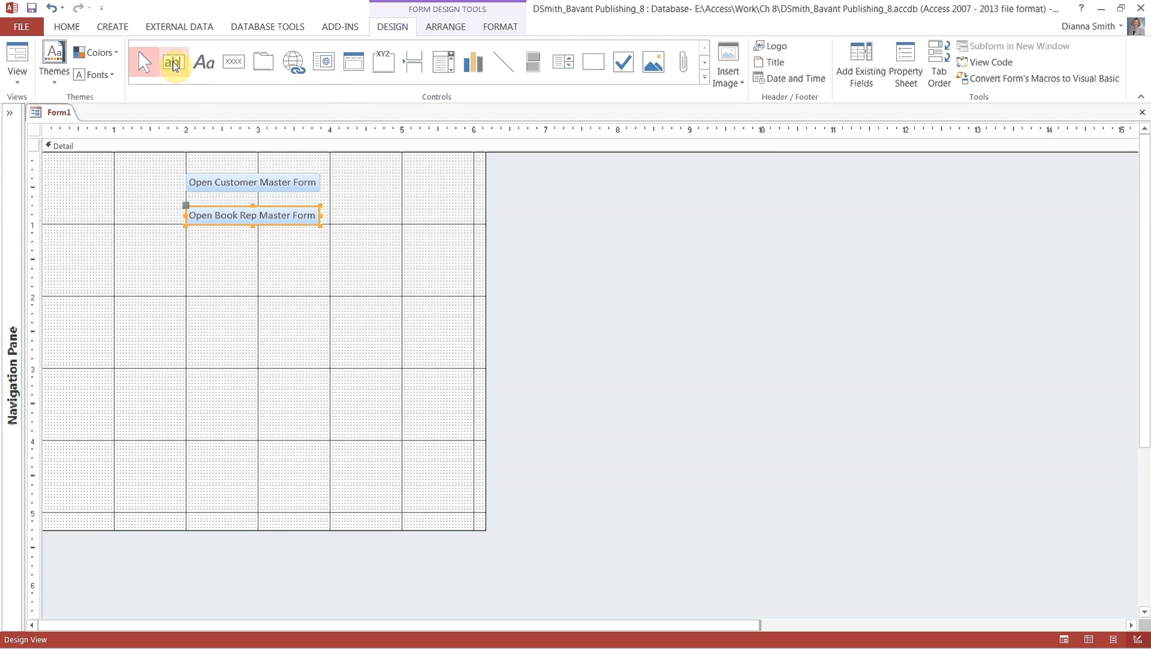
Add a third command button below the second, using the Miscellaneous action Run Macro with Forms and Reports.Open Rep Seminar Data
{"action": "left_click", "coordinate": [232, 66]}
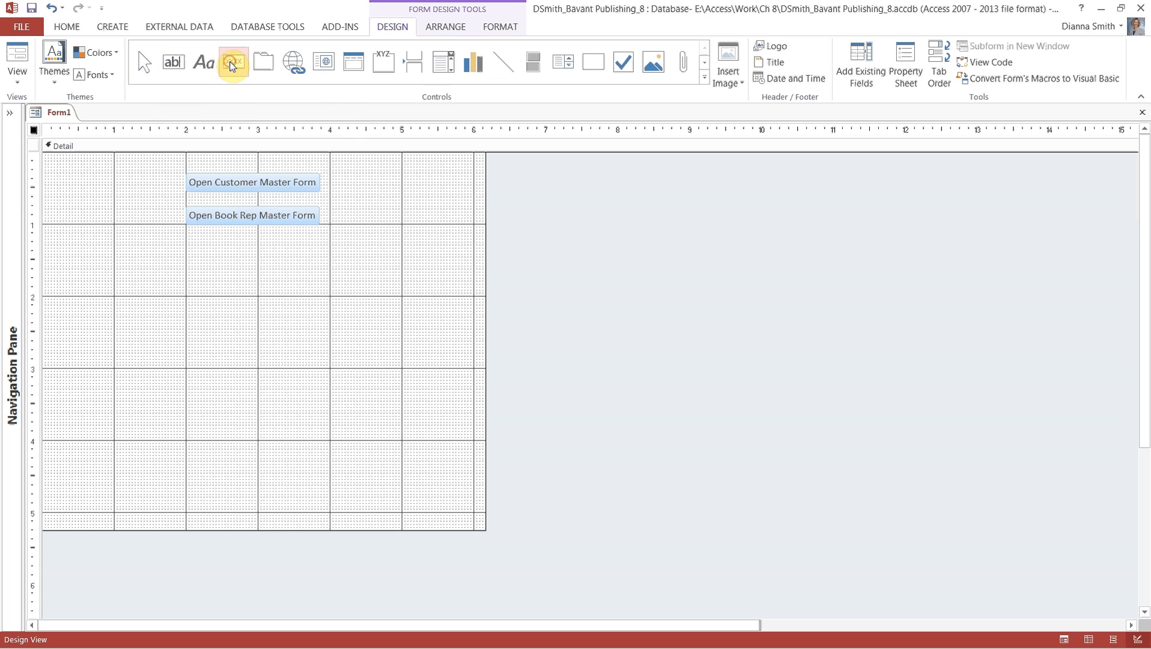
{"action": "left_click", "coordinate": [188, 240]}
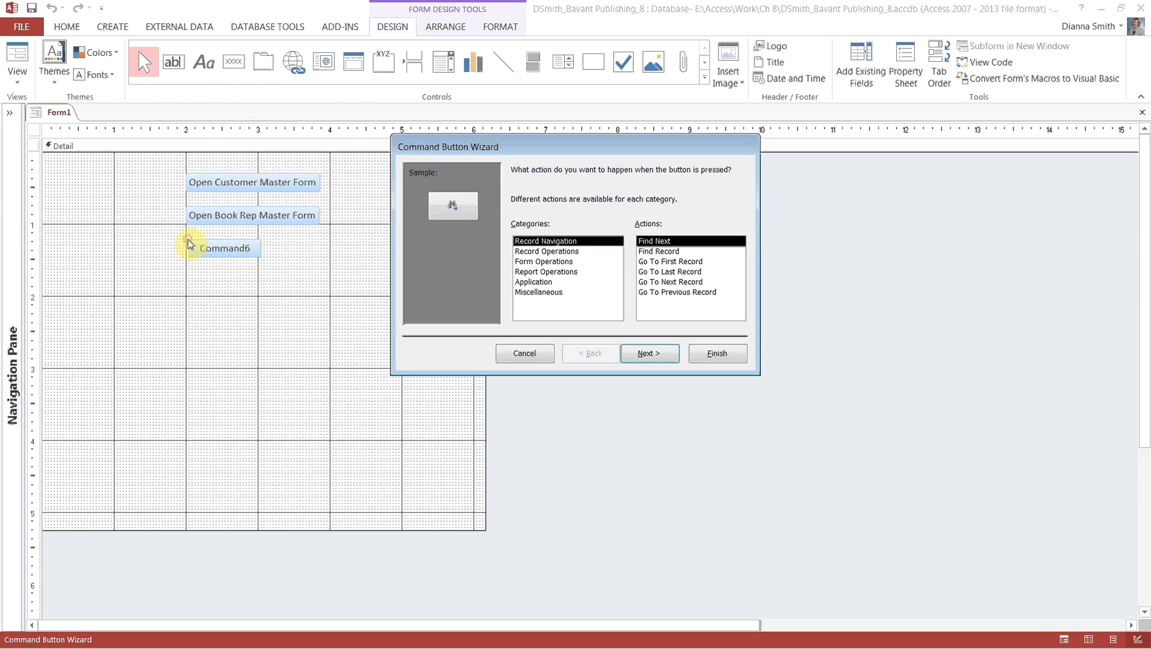
{"action": "left_click", "coordinate": [554, 294]}
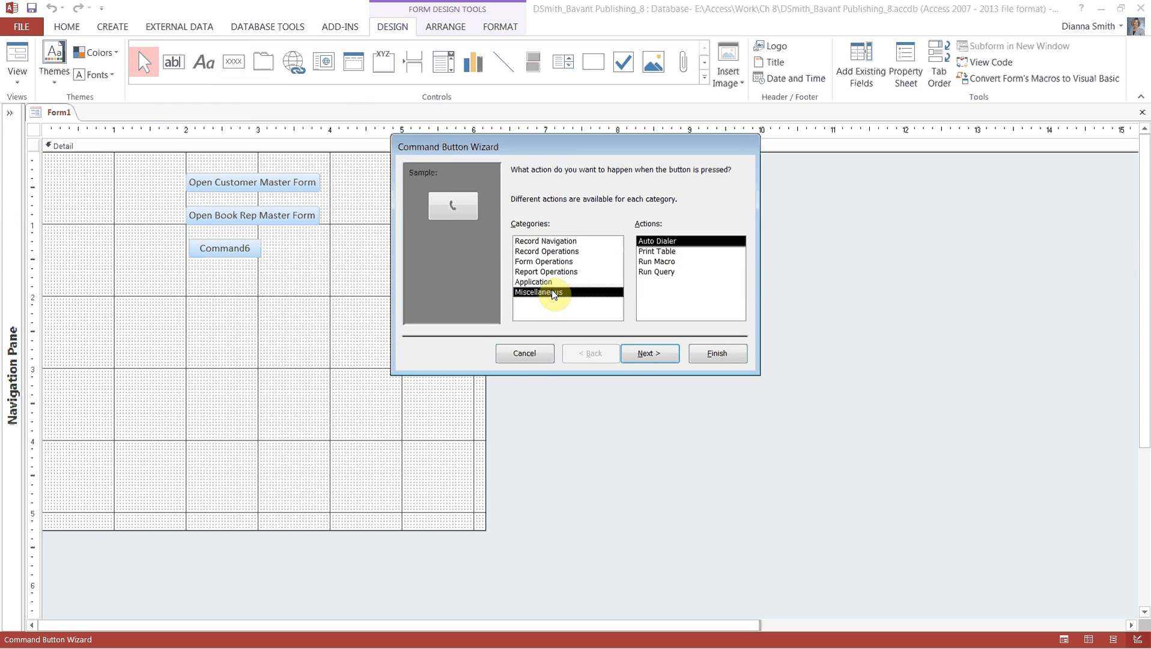
{"action": "left_click", "coordinate": [647, 262]}
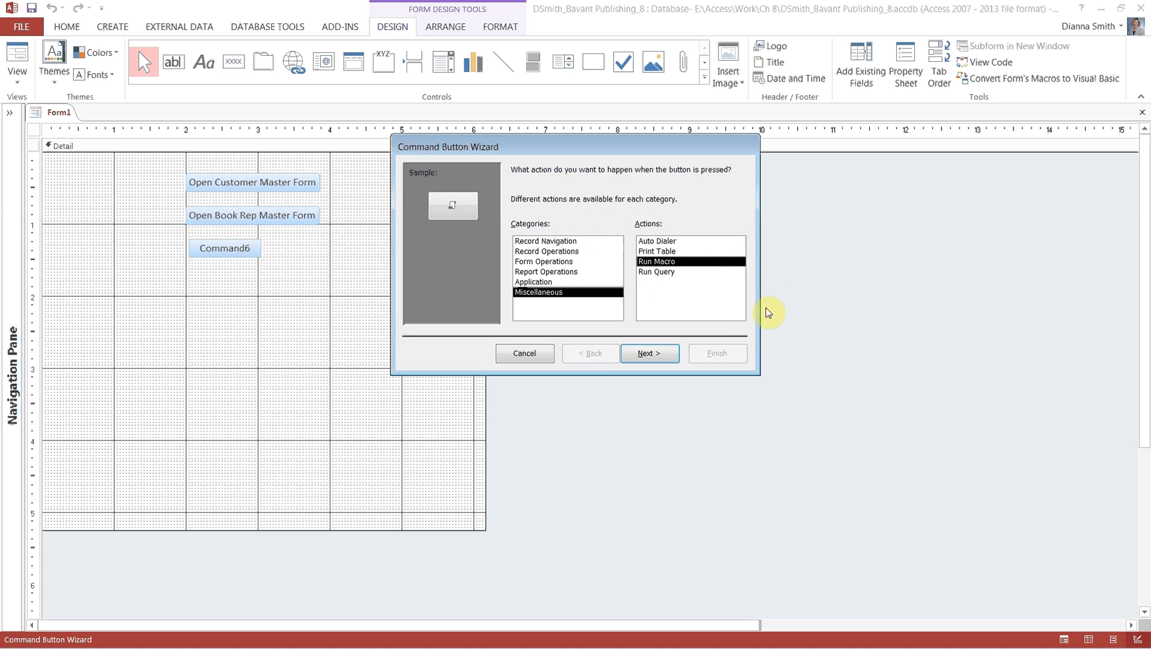
{"action": "left_click", "coordinate": [648, 354]}
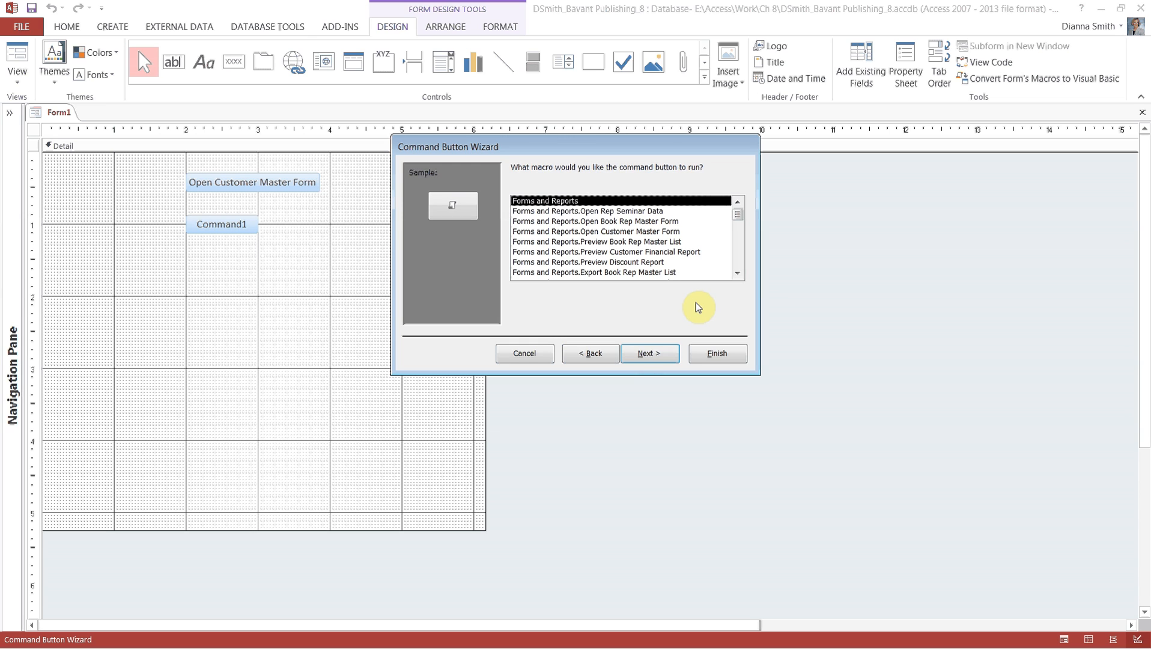
{"action": "left_click", "coordinate": [653, 212]}
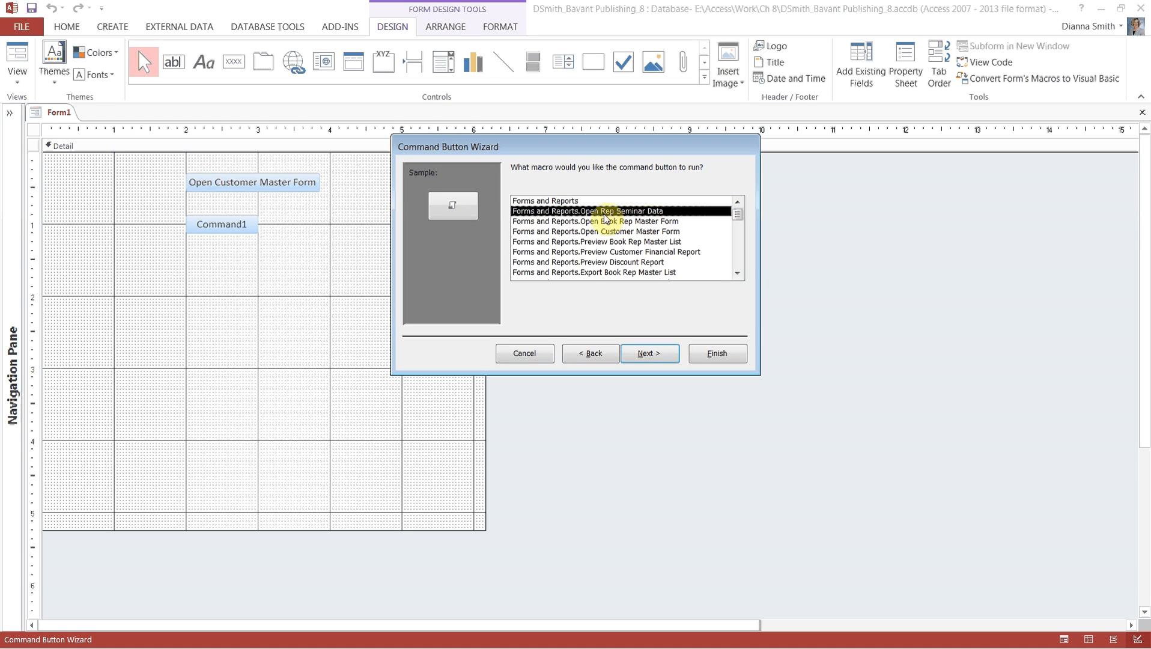
{"action": "left_click", "coordinate": [649, 354]}
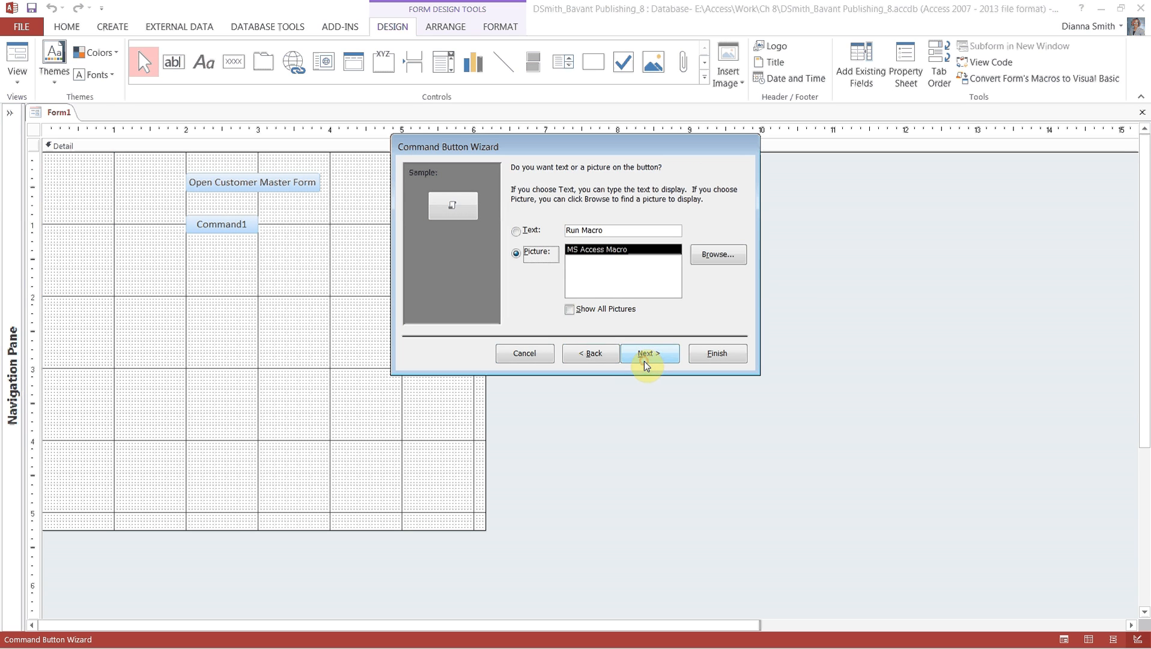
Show text on the third button instead of a picture, reading "Open Rep Seminar Data"
{"action": "left_click", "coordinate": [518, 232]}
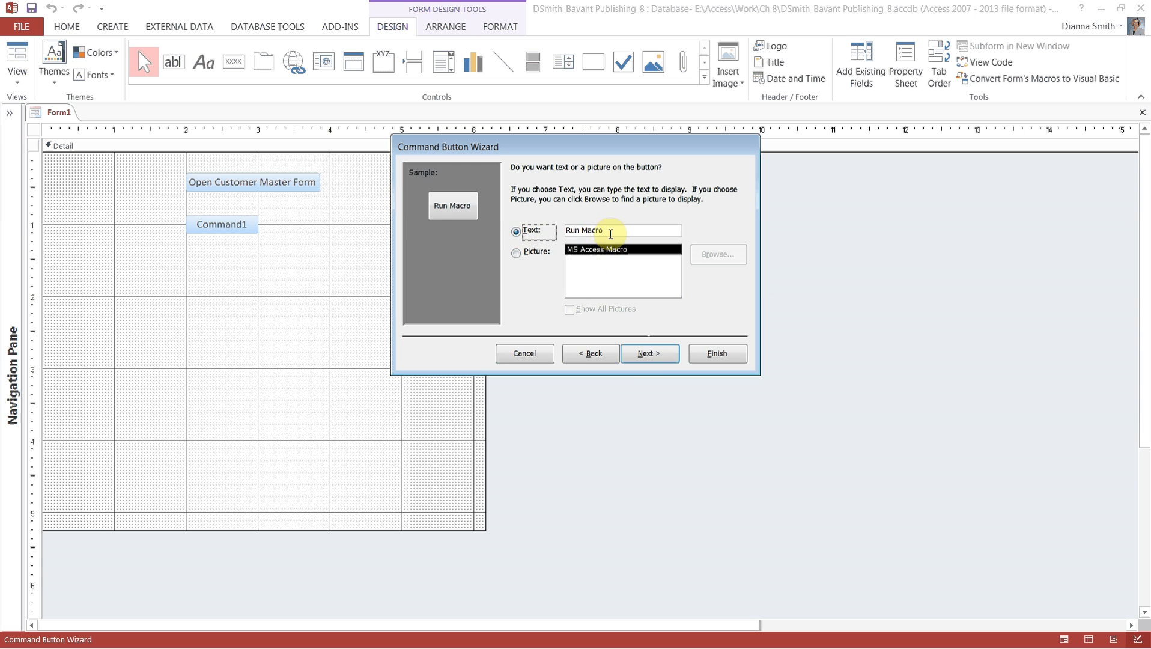
{"action": "left_click_drag", "start_coordinate": [610, 233], "coordinate": [567, 231]}
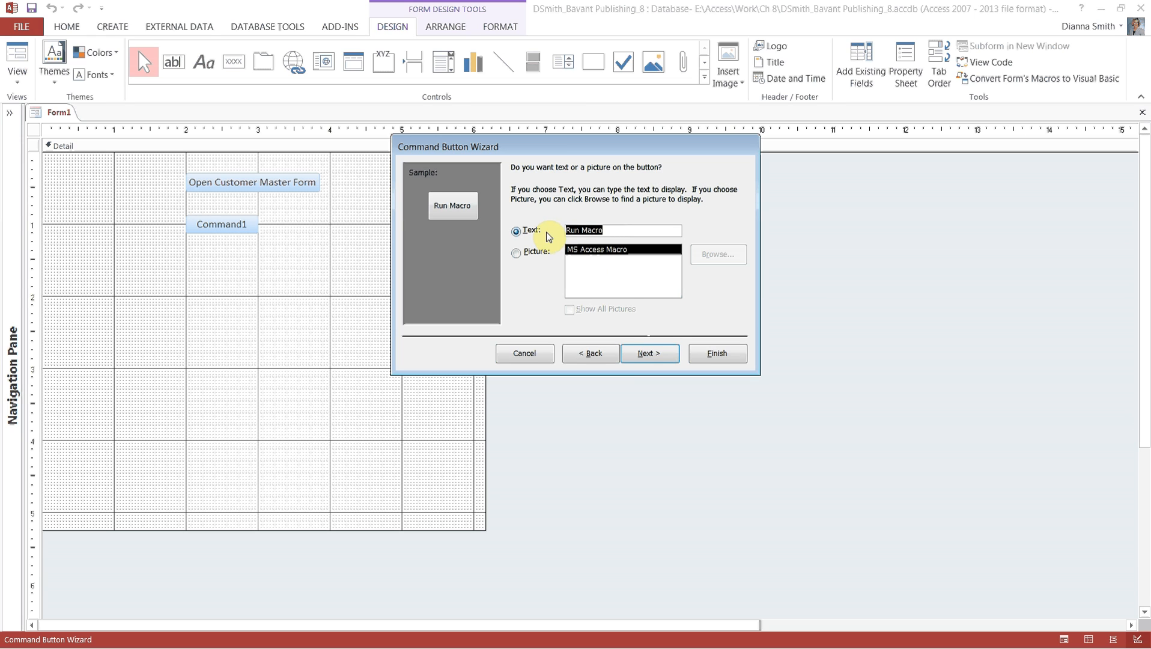
{"action": "type", "text": "Open Rep Seminar"}
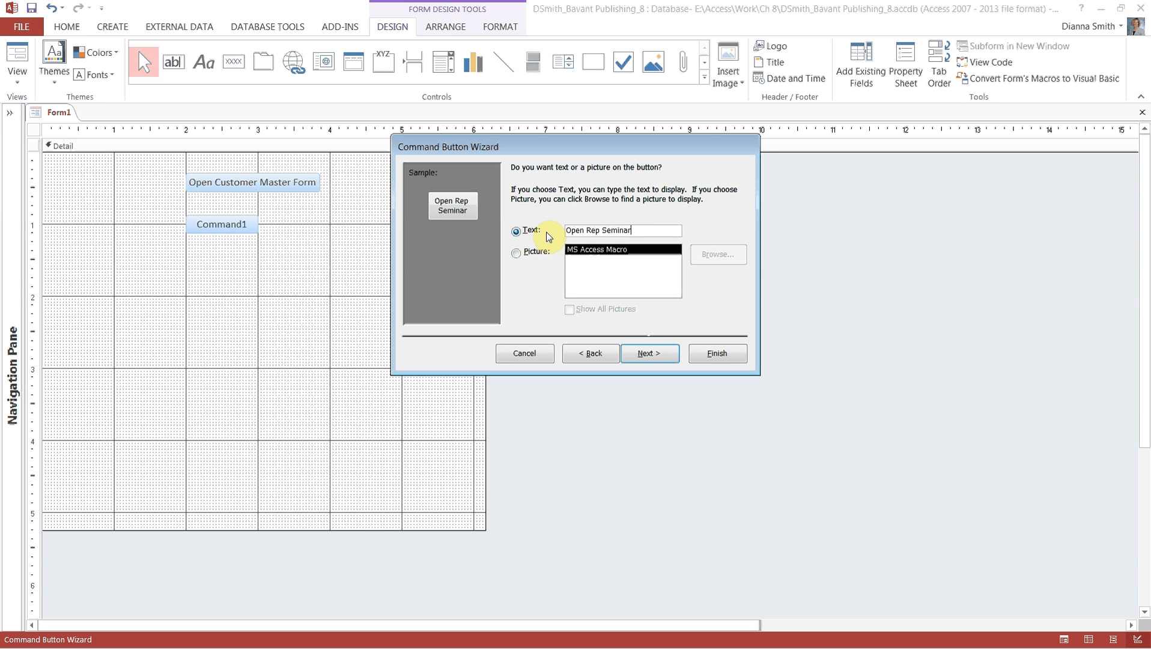
{"action": "type", "text": " Data"}
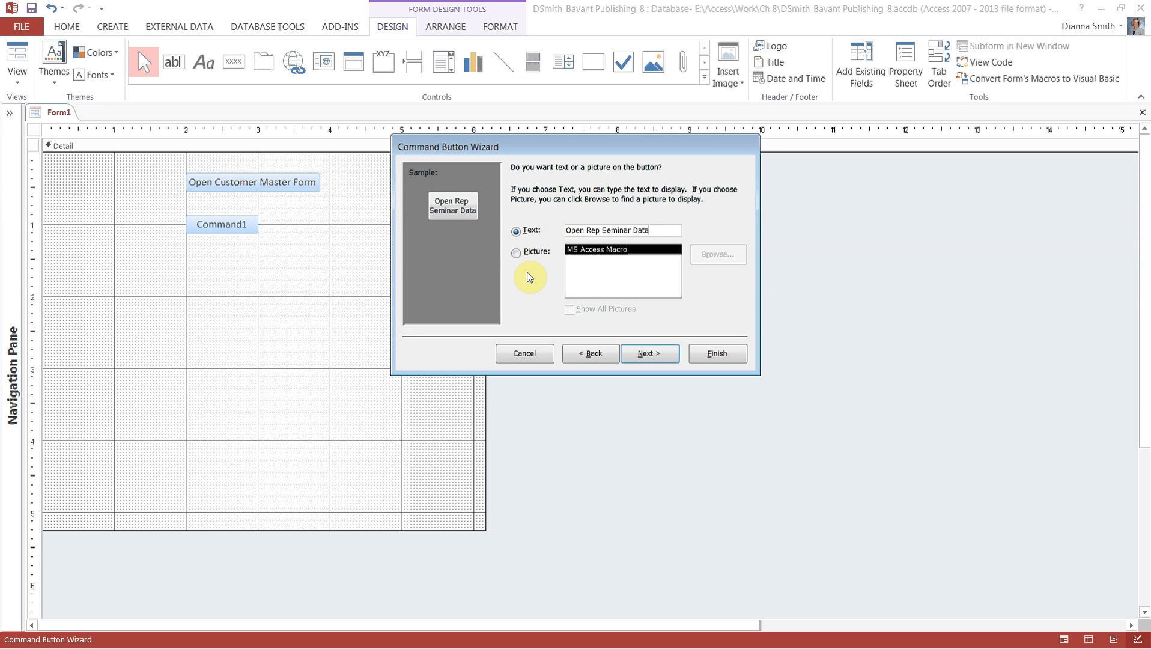
{"action": "left_click", "coordinate": [665, 353]}
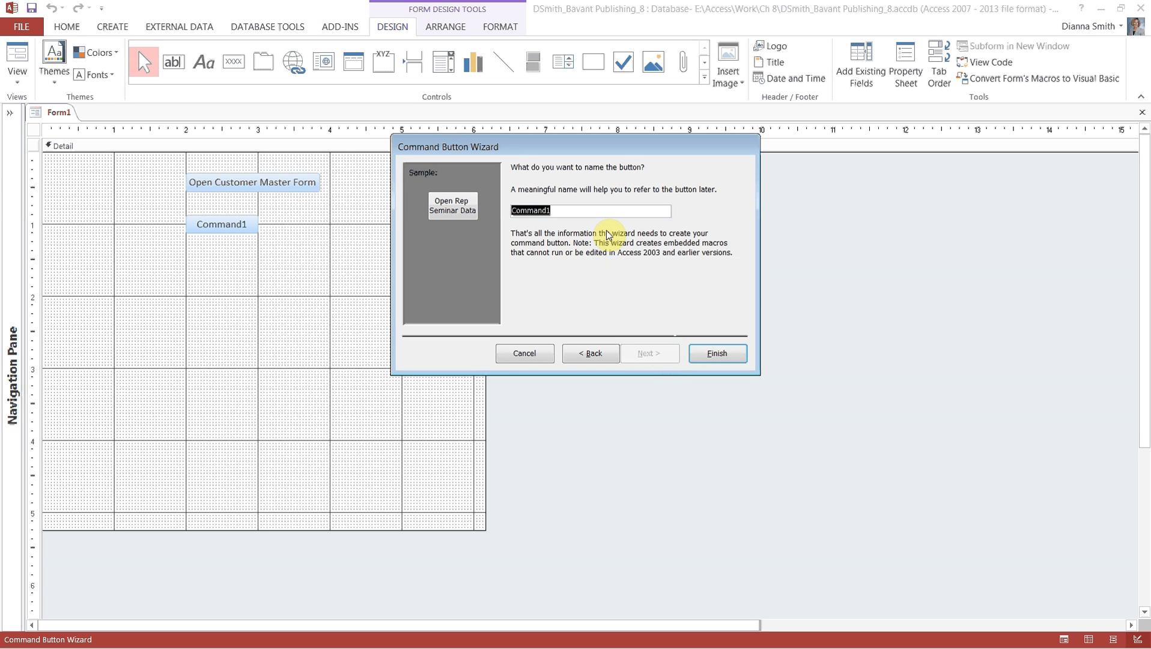
Name the third button Open_Rep_Seminar_Data and finish the wizard
{"action": "type", "text": "Open_Rep"}
{"action": "type", "text": "_Seminar"}
{"action": "type", "text": " Data"}
{"action": "key", "text": "BackSpace"}
{"action": "key", "text": "BackSpace"}
{"action": "key", "text": "BackSpace"}
{"action": "key", "text": "BackSpace"}
{"action": "type", "text": "_Data"}
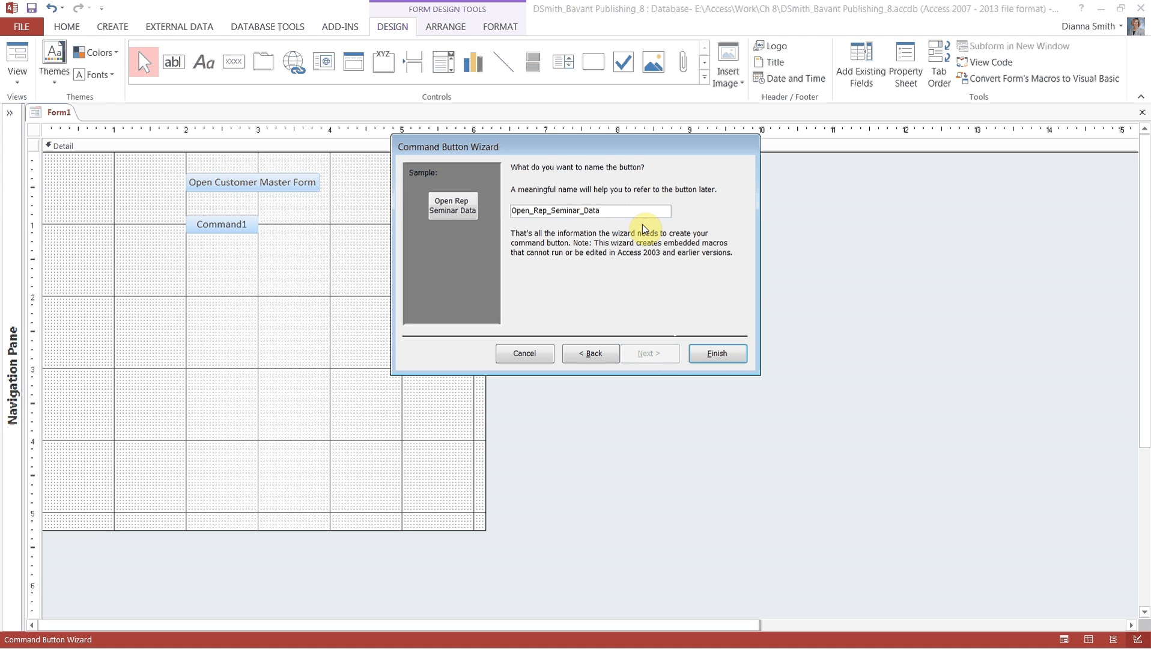
{"action": "left_click", "coordinate": [716, 354]}
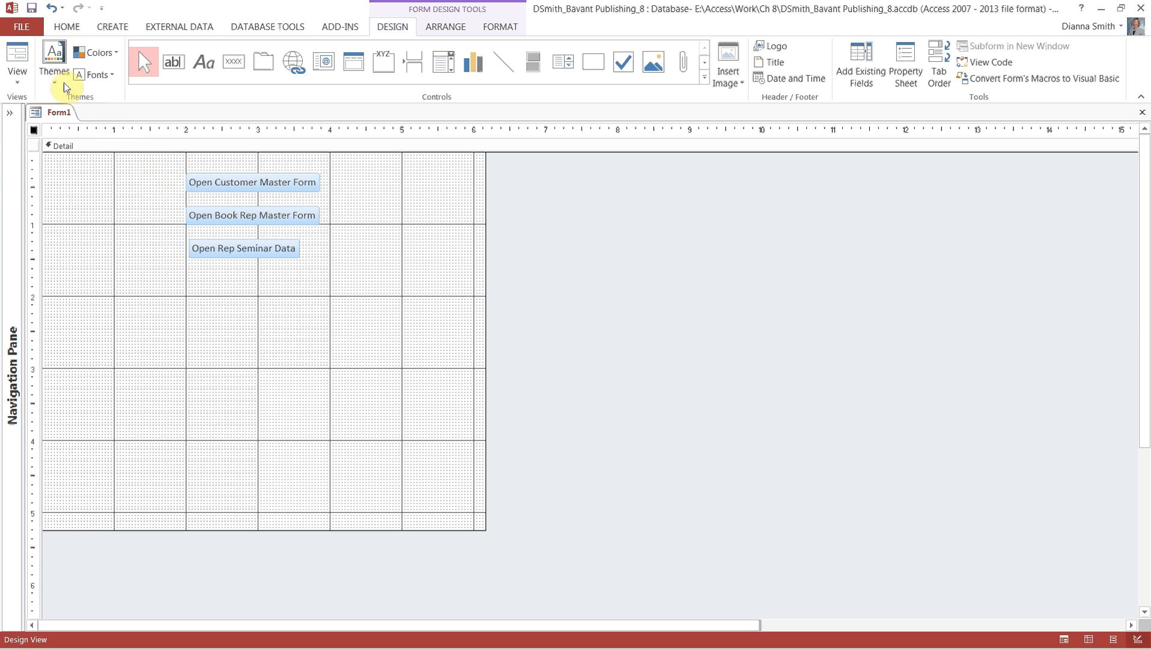
Save the form as Forms List
{"action": "left_click", "coordinate": [31, 9]}
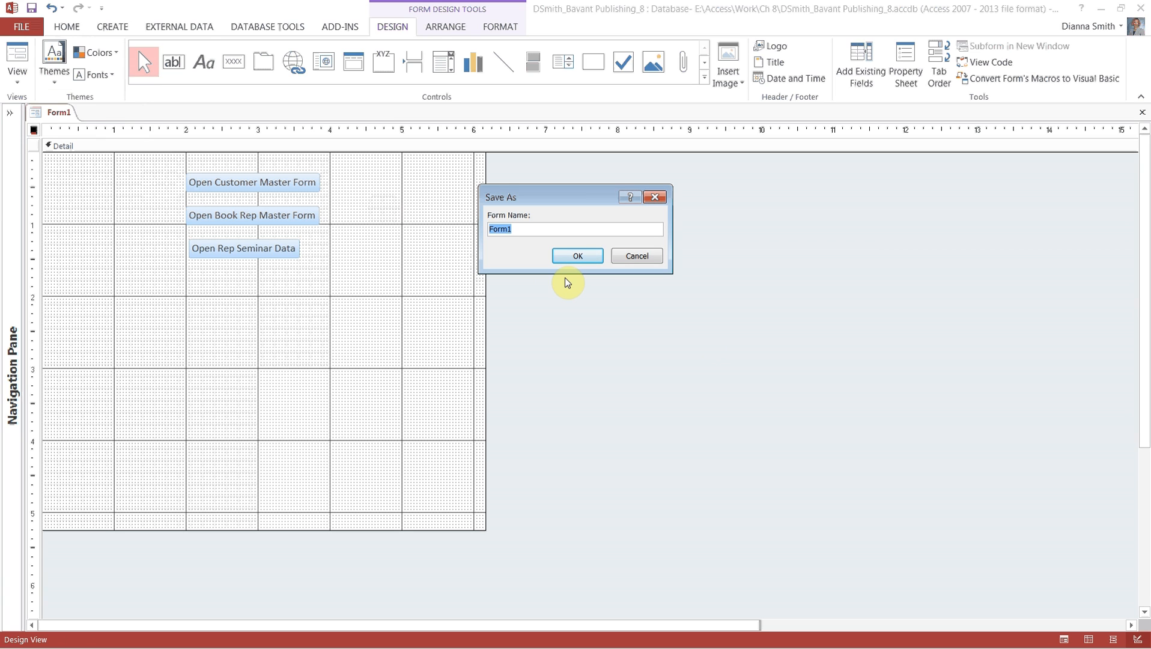
{"action": "type", "text": "Forms List"}
{"action": "left_click", "coordinate": [569, 263]}
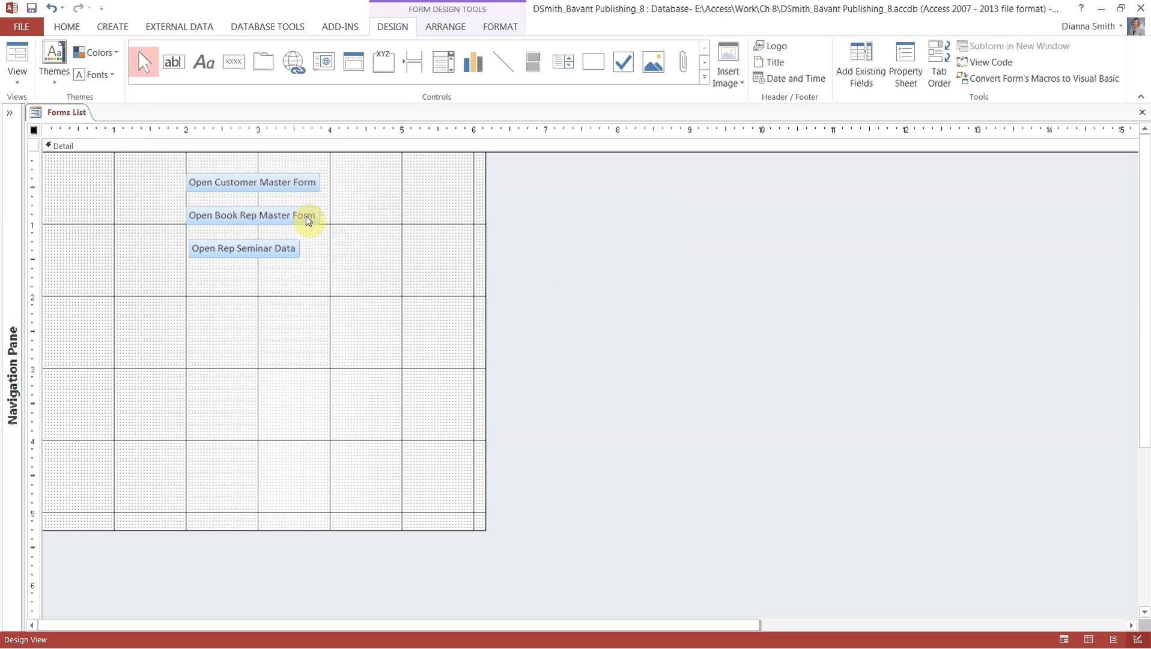
Widen the Open Rep Seminar Data button to about the width of the other two, and align all three buttons to the left
{"action": "left_click", "coordinate": [291, 254]}
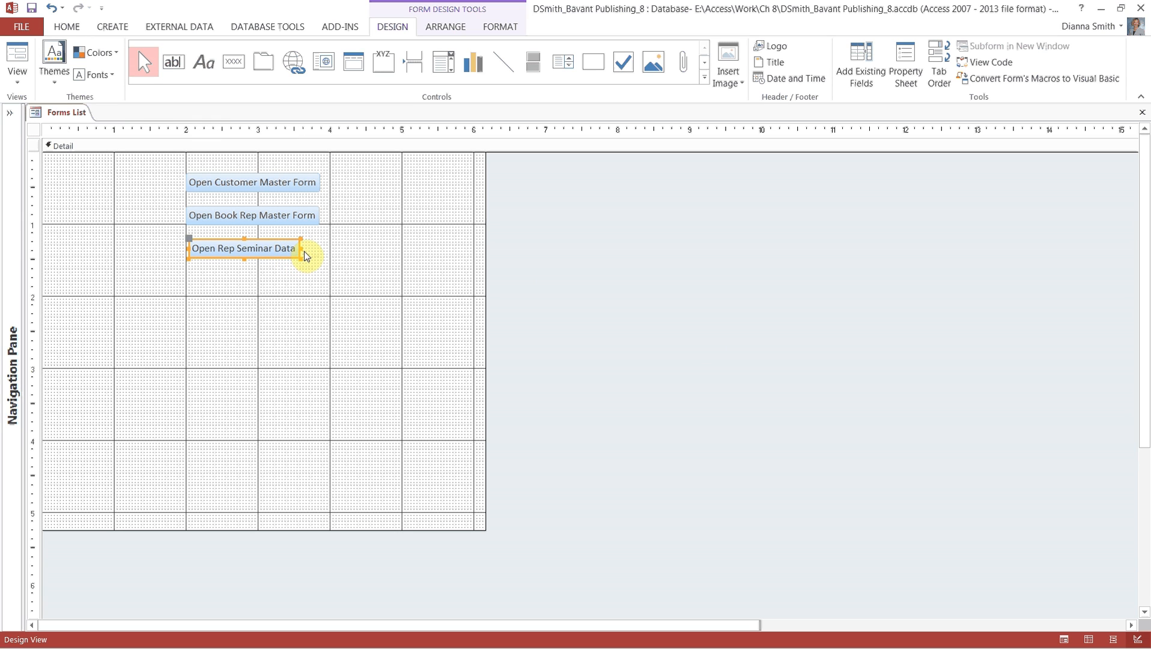
{"action": "left_click_drag", "start_coordinate": [300, 248], "coordinate": [319, 244]}
{"action": "left_click_drag", "start_coordinate": [168, 177], "coordinate": [294, 296]}
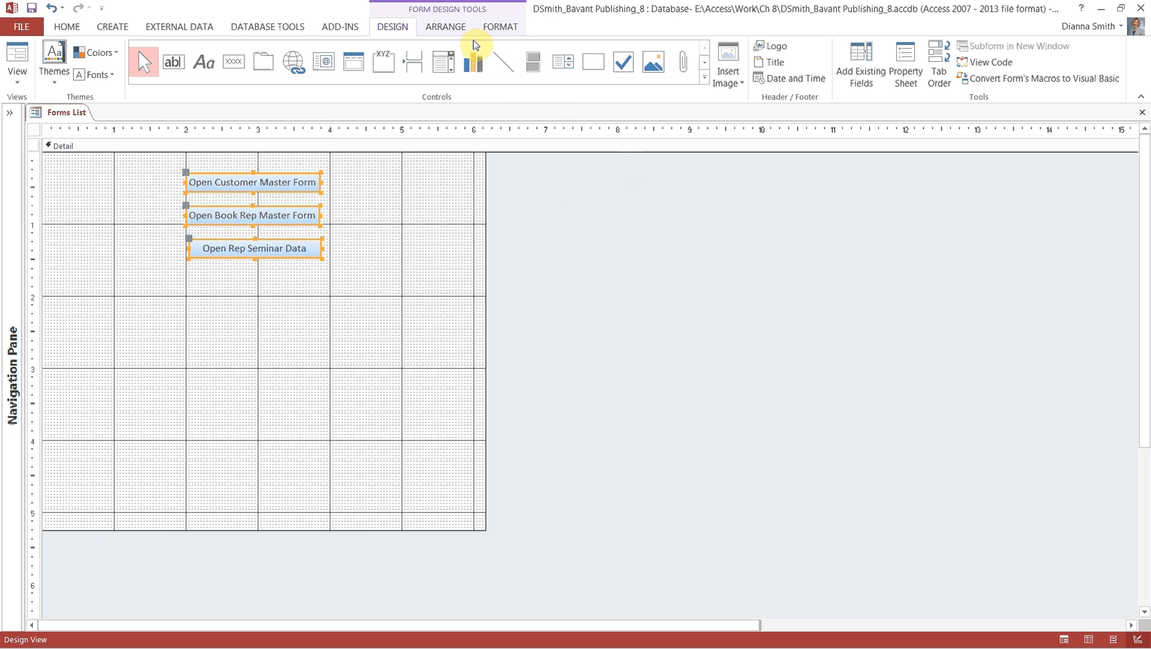
{"action": "left_click", "coordinate": [459, 27]}
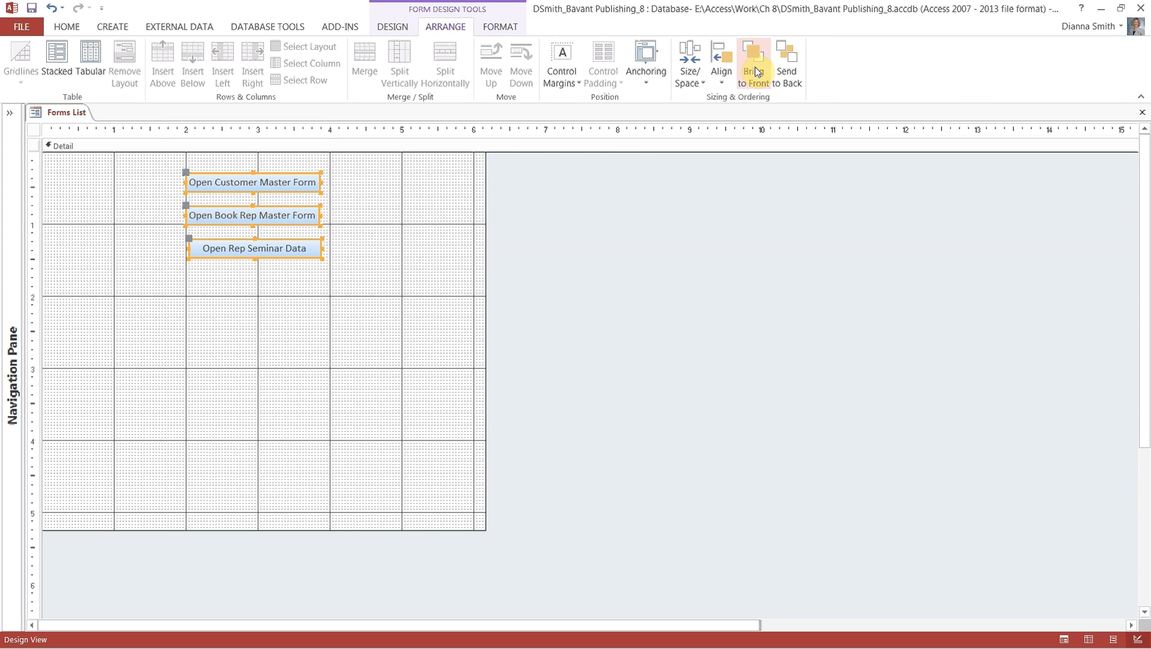
{"action": "left_click", "coordinate": [723, 79]}
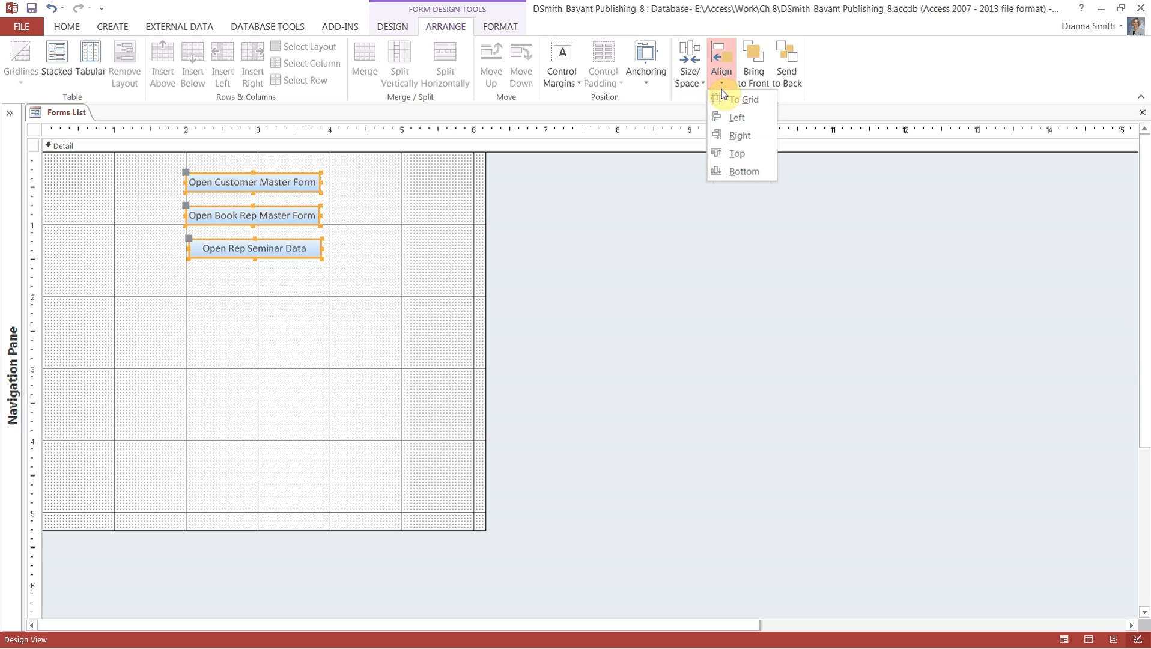
{"action": "left_click", "coordinate": [737, 118]}
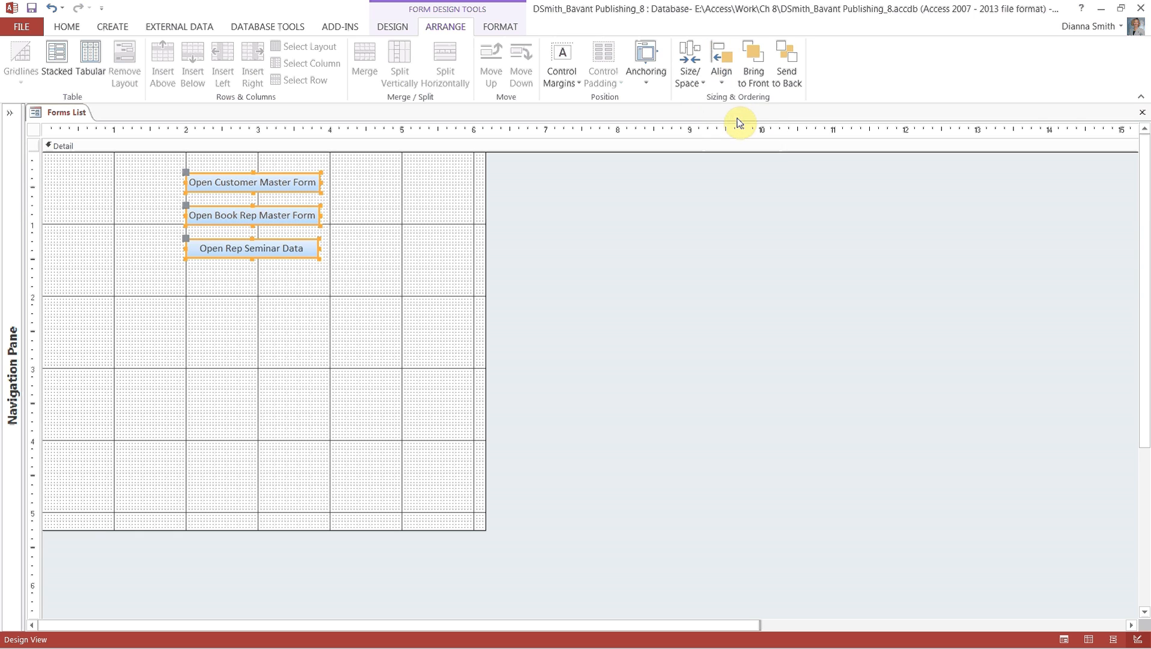
Apply equal vertical spacing to the three command buttons and deselect them
{"action": "left_click", "coordinate": [698, 84]}
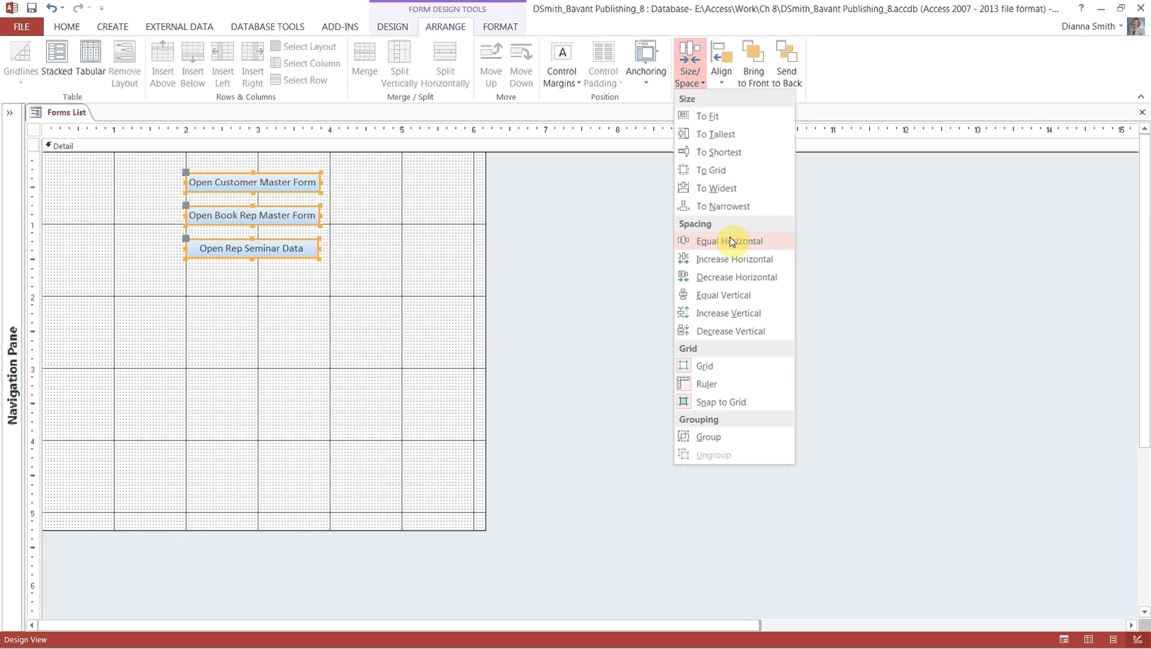
{"action": "left_click", "coordinate": [730, 298]}
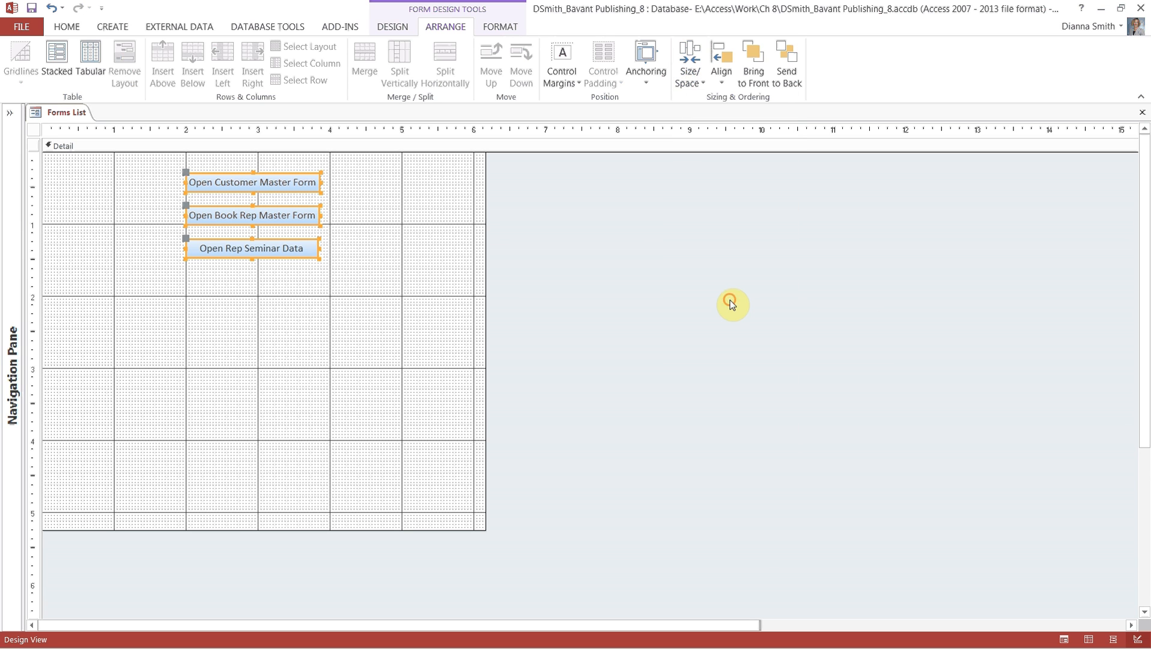
{"action": "left_click", "coordinate": [379, 327]}
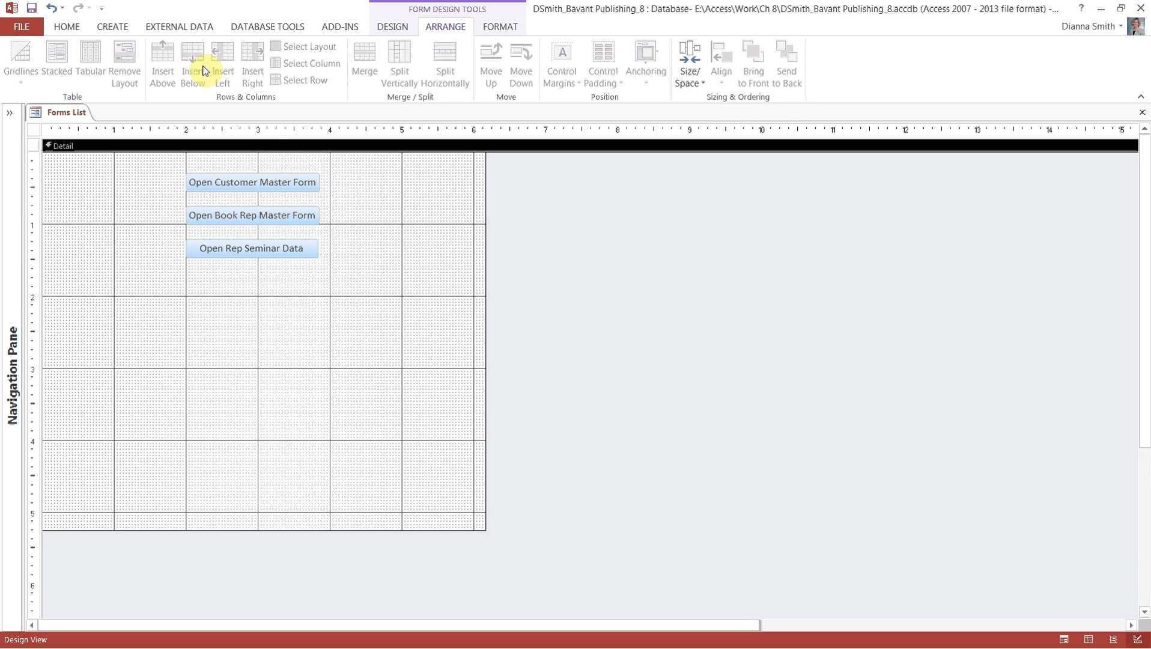
Save and close the Forms List form, and create a new blank form in Design view
{"action": "left_click", "coordinate": [32, 9]}
{"action": "left_click", "coordinate": [1142, 113]}
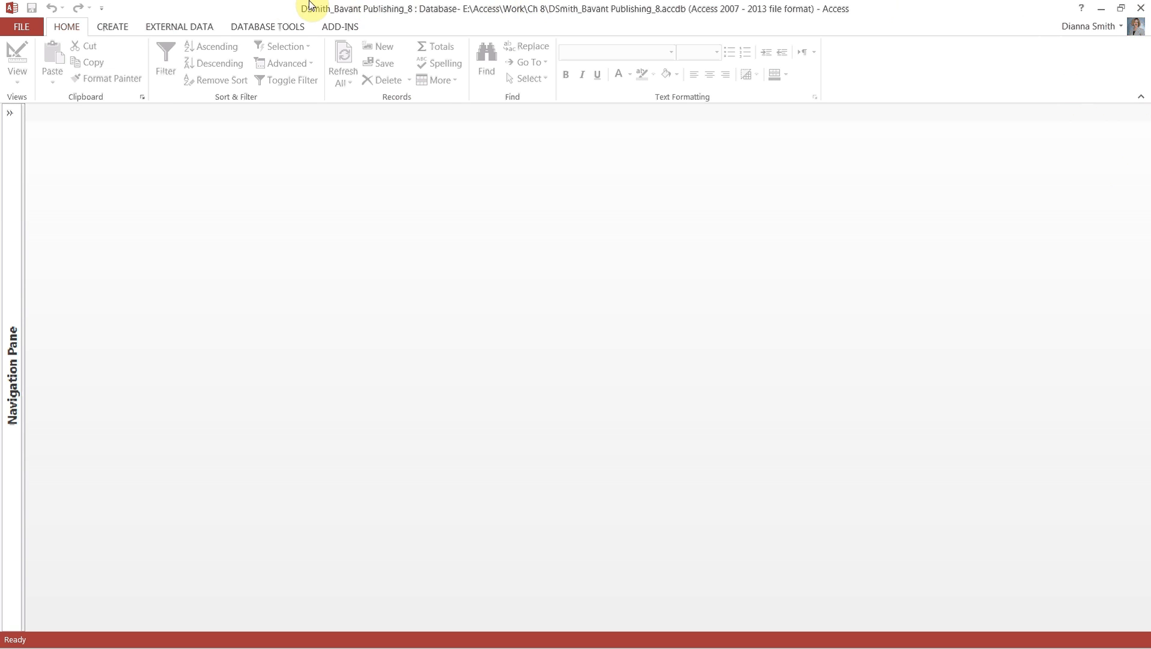
{"action": "left_click", "coordinate": [114, 28]}
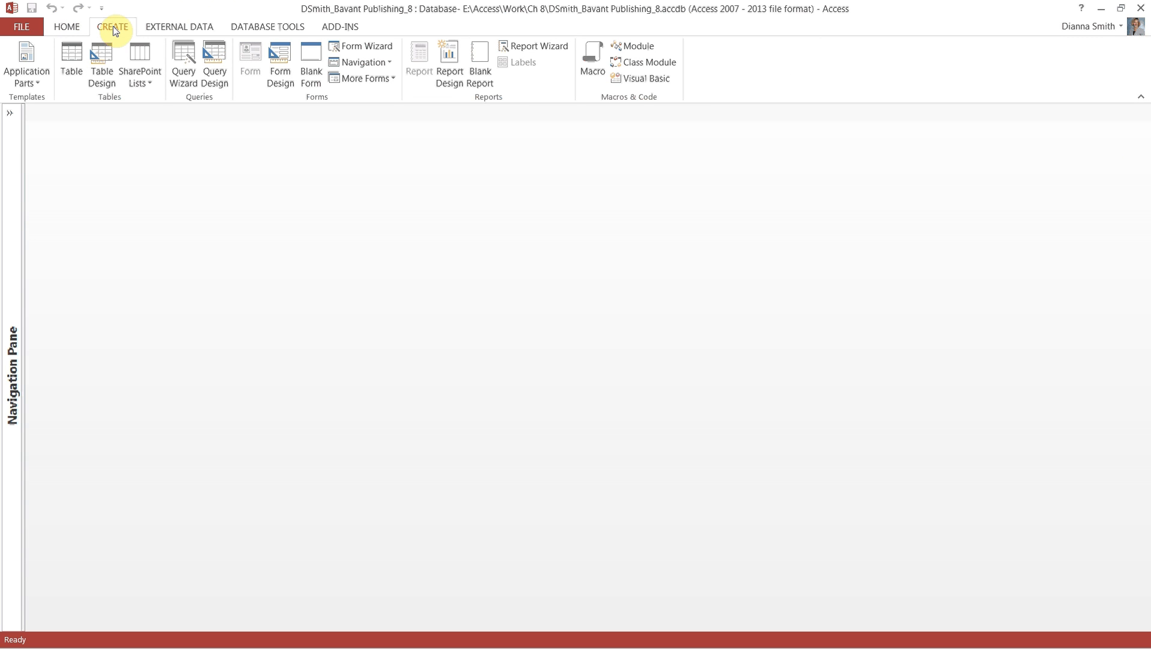
{"action": "left_click", "coordinate": [281, 67]}
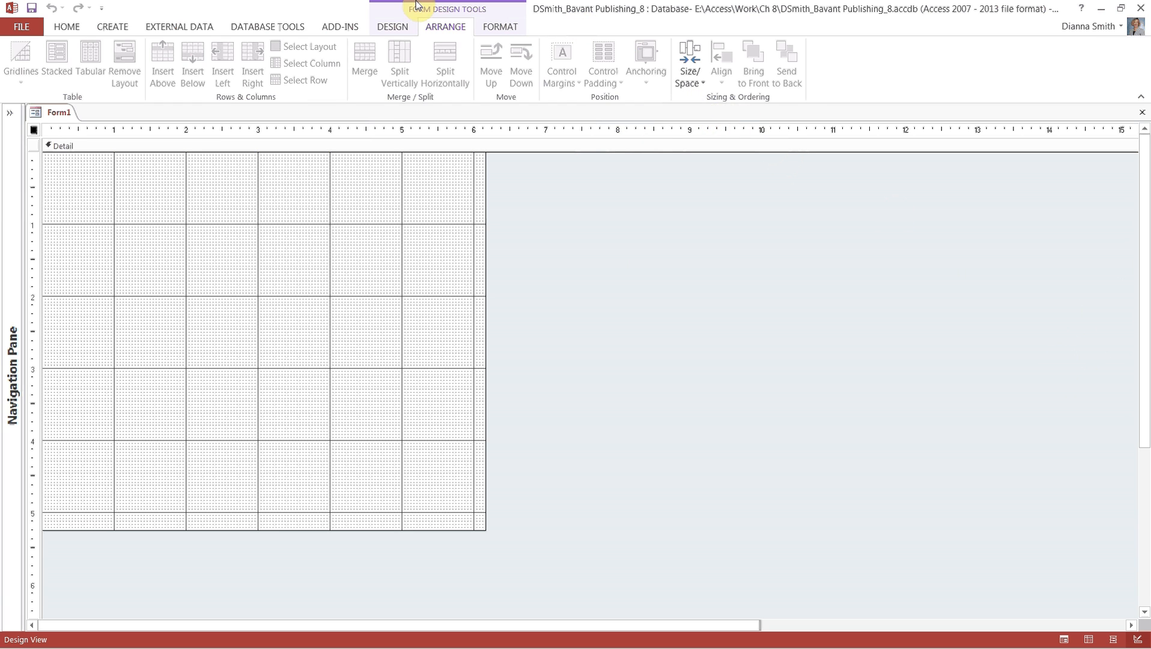
Place an option group in the Detail section near its upper edge, at the 2-inch mark of the horizontal ruler
{"action": "left_click", "coordinate": [385, 30]}
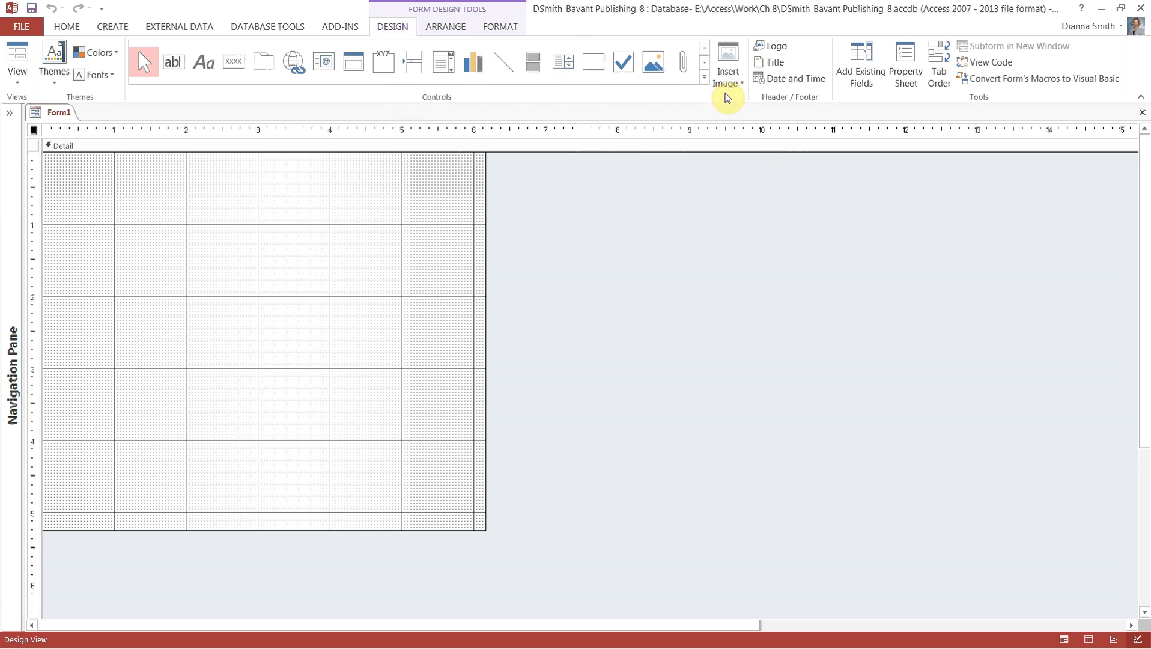
{"action": "left_click", "coordinate": [705, 79]}
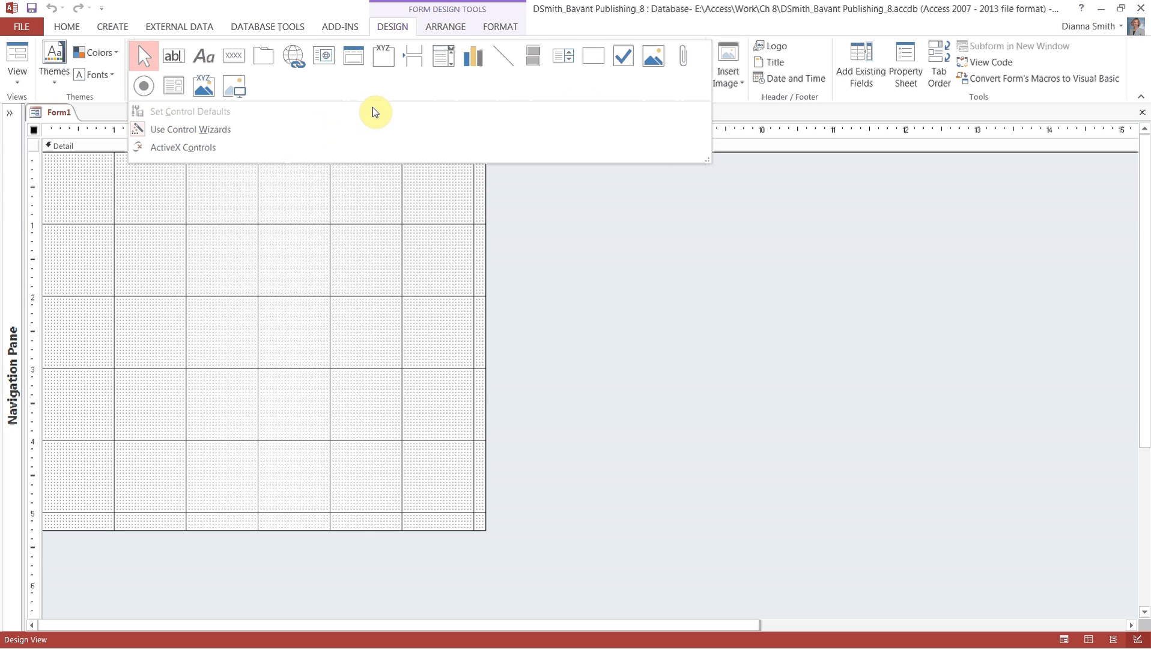
{"action": "left_click", "coordinate": [389, 63]}
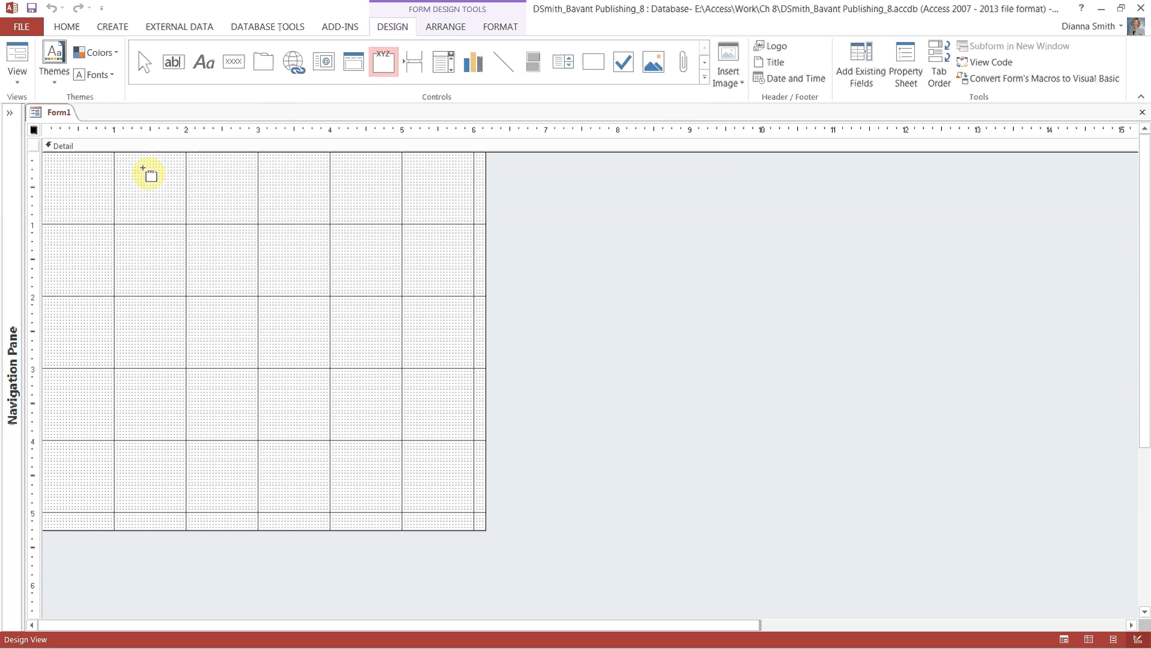
{"action": "left_click", "coordinate": [185, 173]}
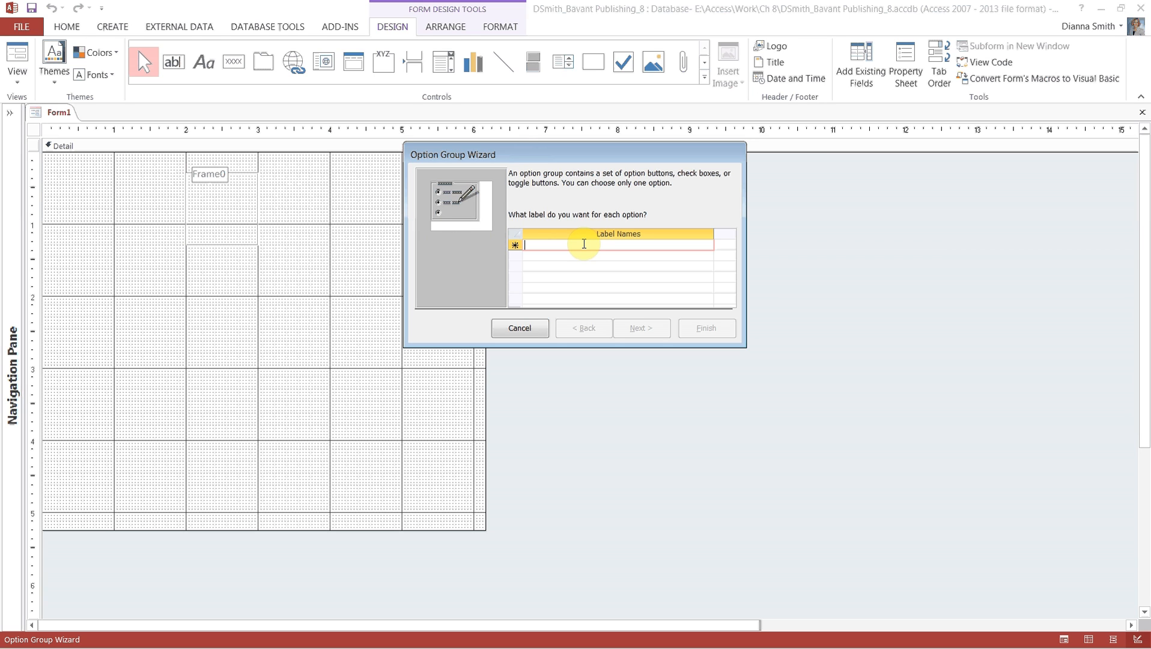
Enter "Preview Book Rep Master List" as the option group's first label name
{"action": "type", "text": "Previe"}
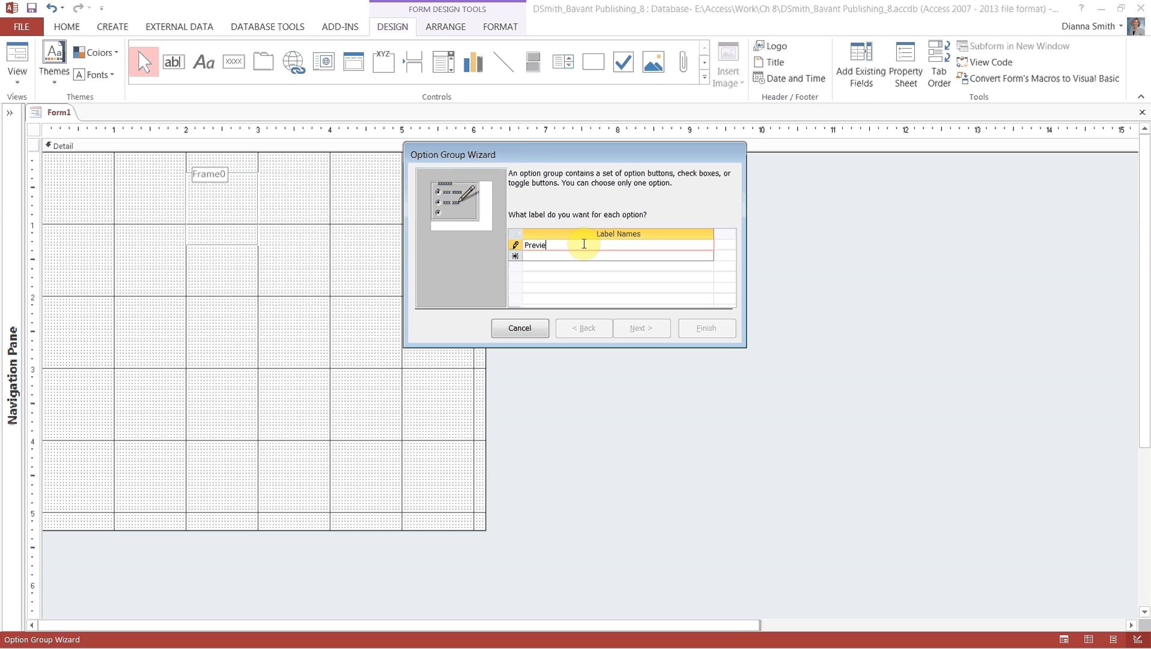
{"action": "type", "text": "w Book Rep master list"}
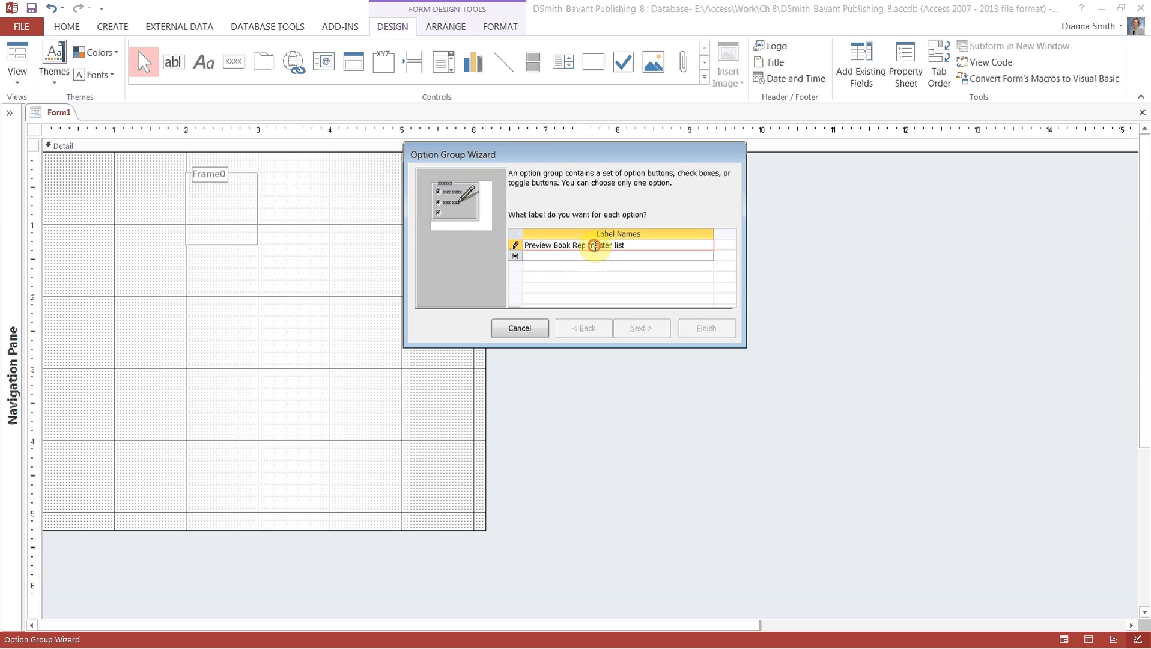
{"action": "left_click", "coordinate": [595, 246]}
{"action": "key", "text": "BackSpace"}
{"action": "type", "text": "M"}
{"action": "left_click", "coordinate": [617, 247]}
{"action": "key", "text": "BackSpace"}
{"action": "type", "text": "L"}
{"action": "left_click", "coordinate": [617, 256]}
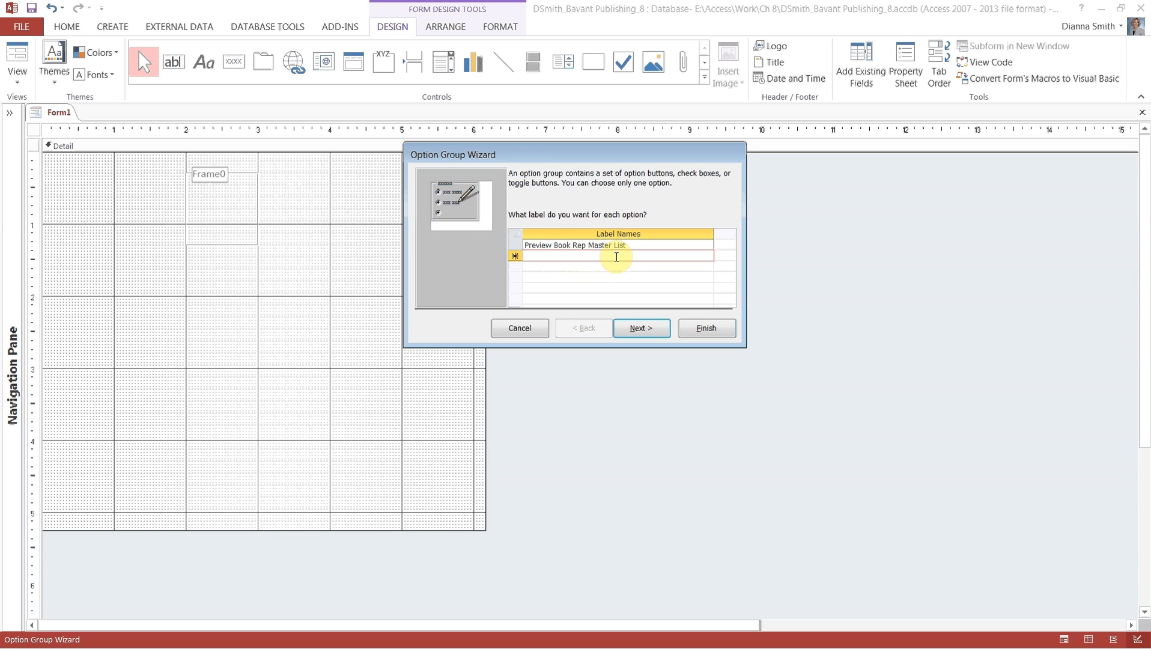
Add the option group labels "Preview Customer Financial Report" and "Preview Discount Report"
{"action": "type", "text": "Preview"}
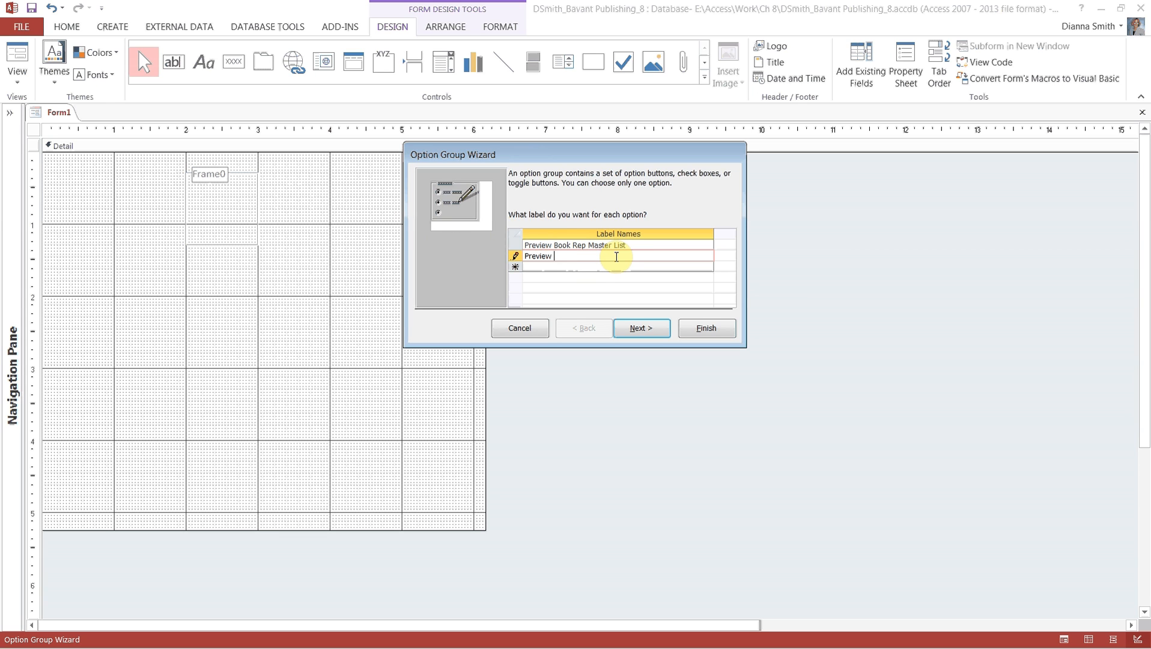
{"action": "type", "text": " Customer Financial Report"}
{"action": "left_click", "coordinate": [582, 274]}
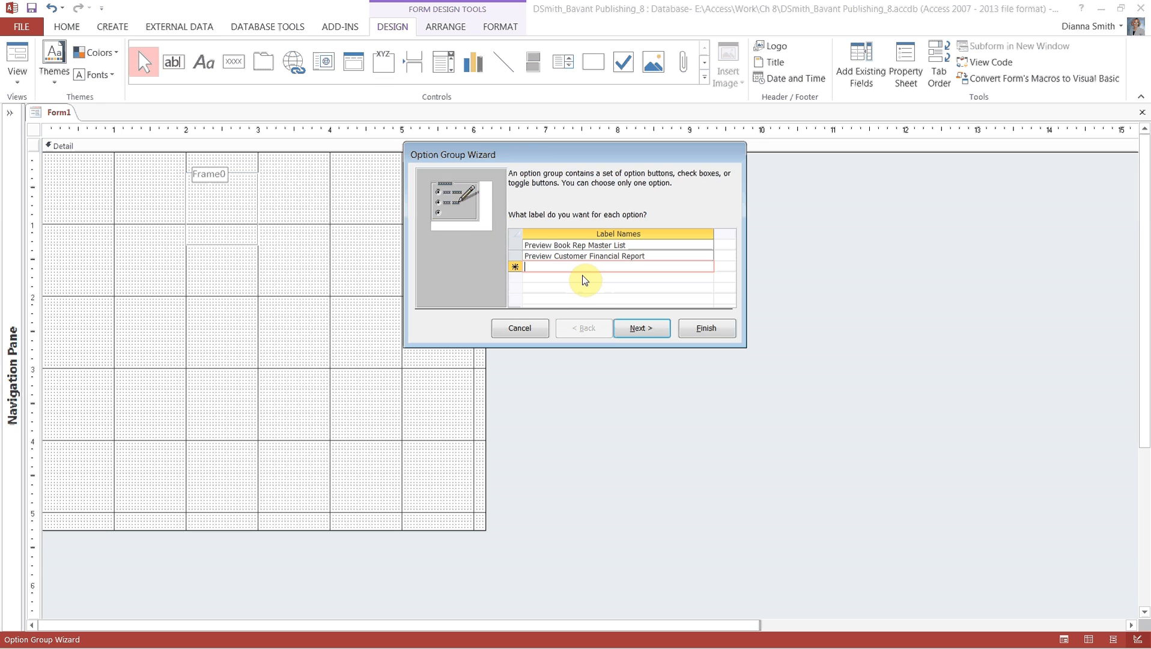
{"action": "type", "text": "Preview"}
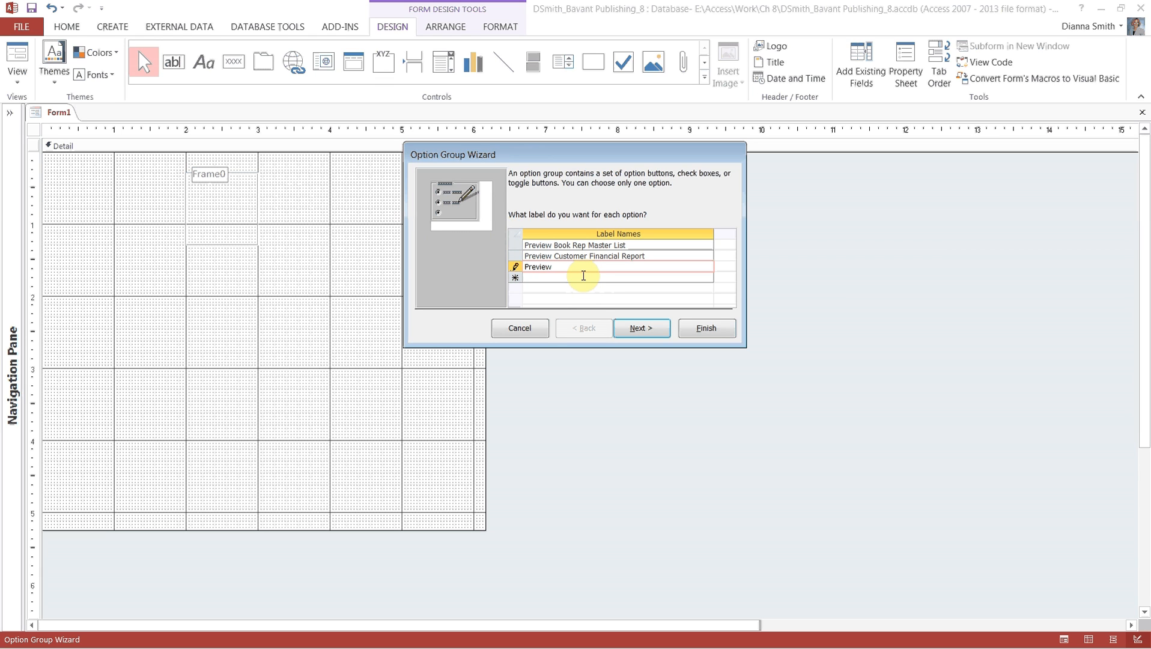
{"action": "type", "text": " Discount Report"}
{"action": "key", "text": "Down"}
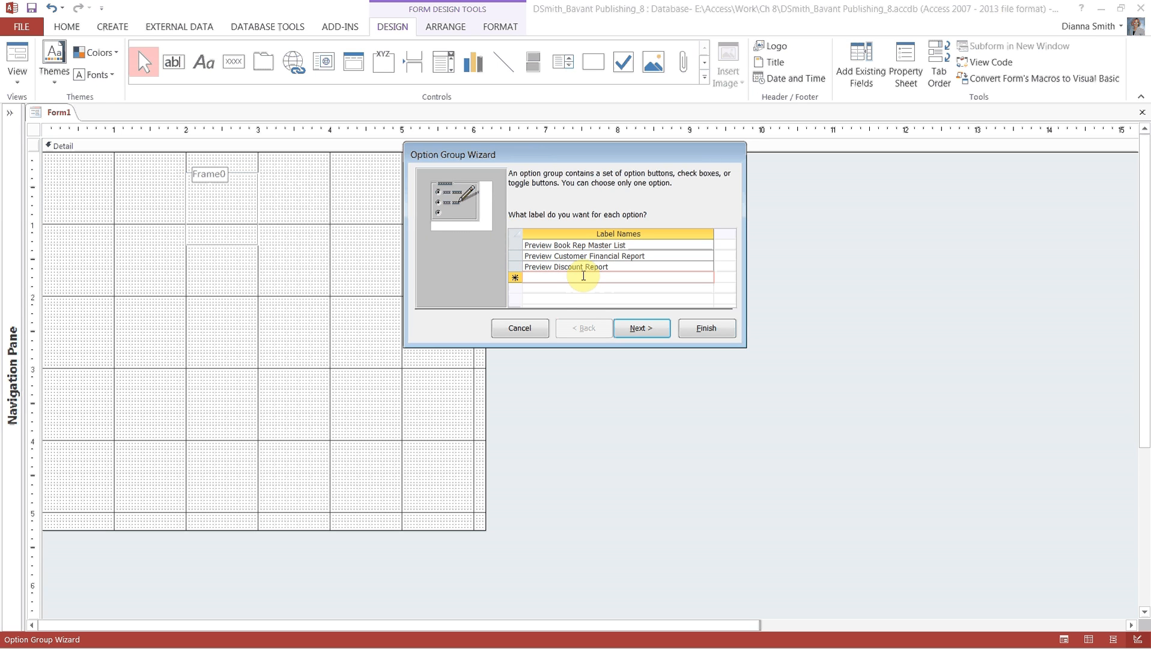
Add the option group labels "Export Book Rep Master List", "Export Customer Financial Report" and "Export Discount Report"
{"action": "type", "text": "Export"}
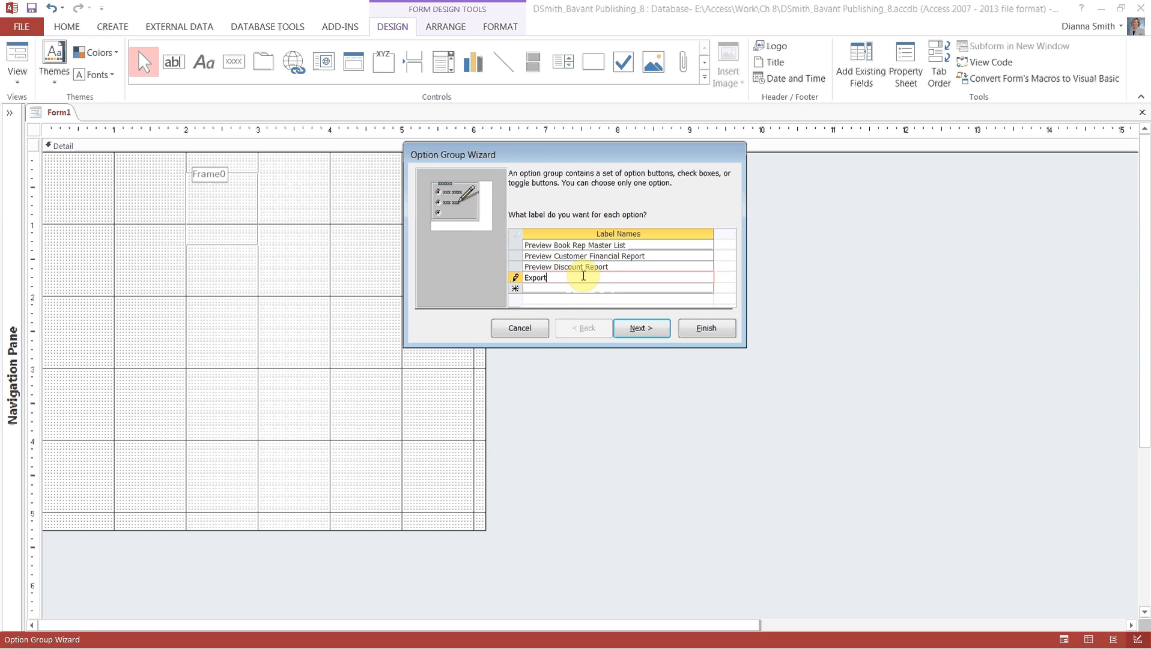
{"action": "type", "text": " Boo"}
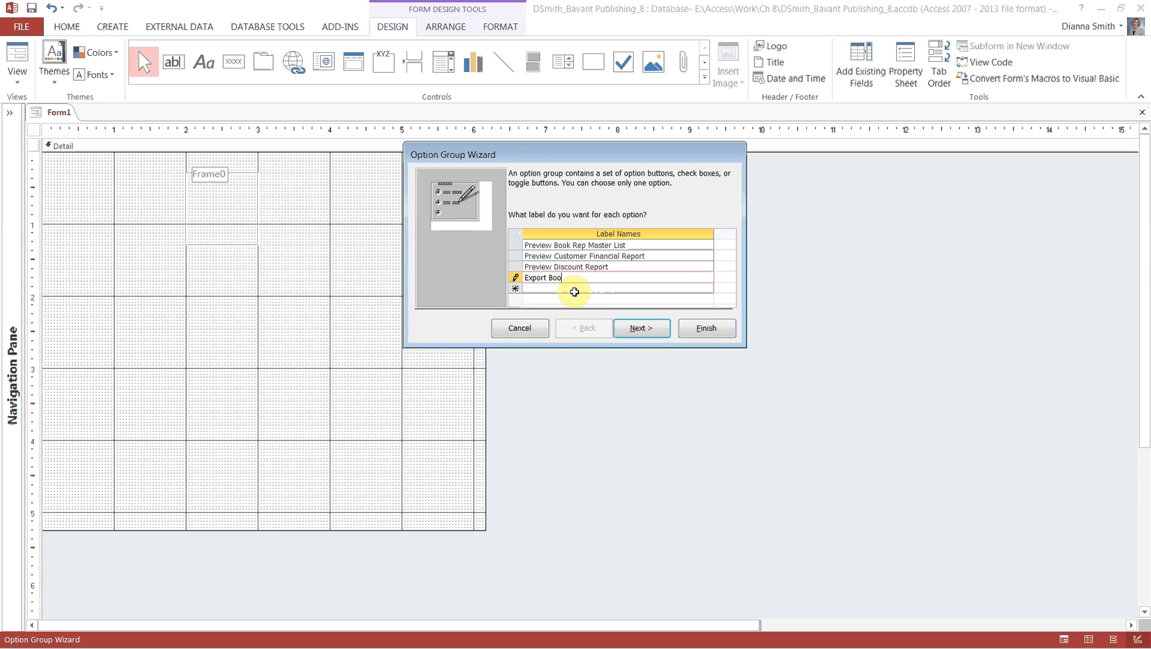
{"action": "type", "text": "k Rep Master List"}
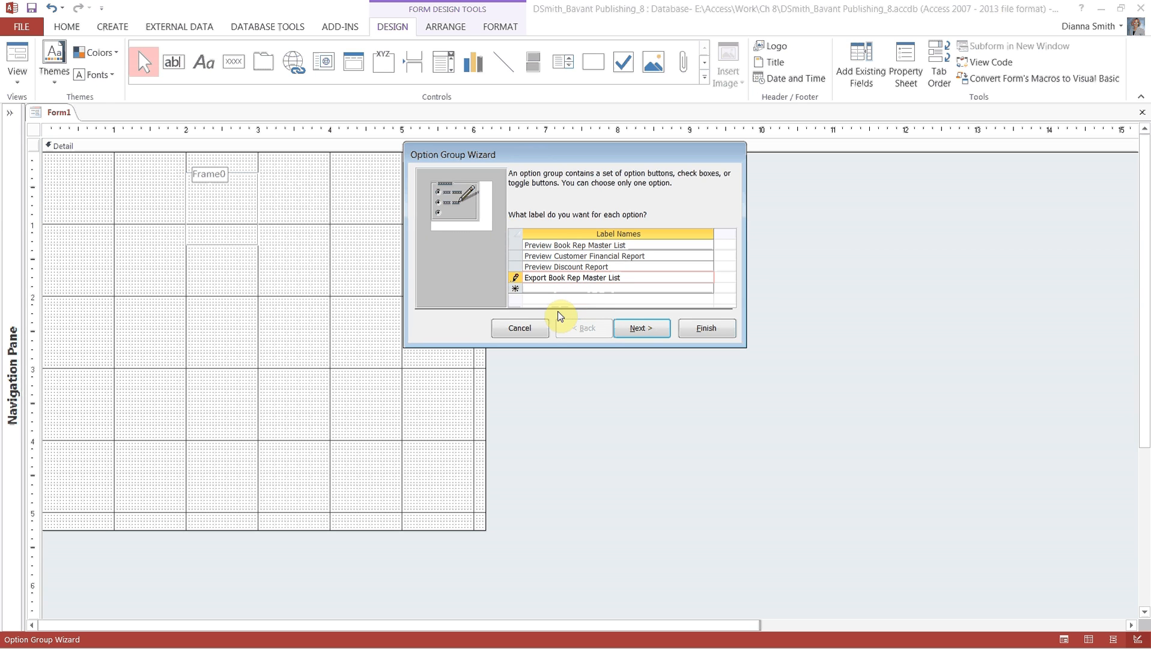
{"action": "key", "text": "Down"}
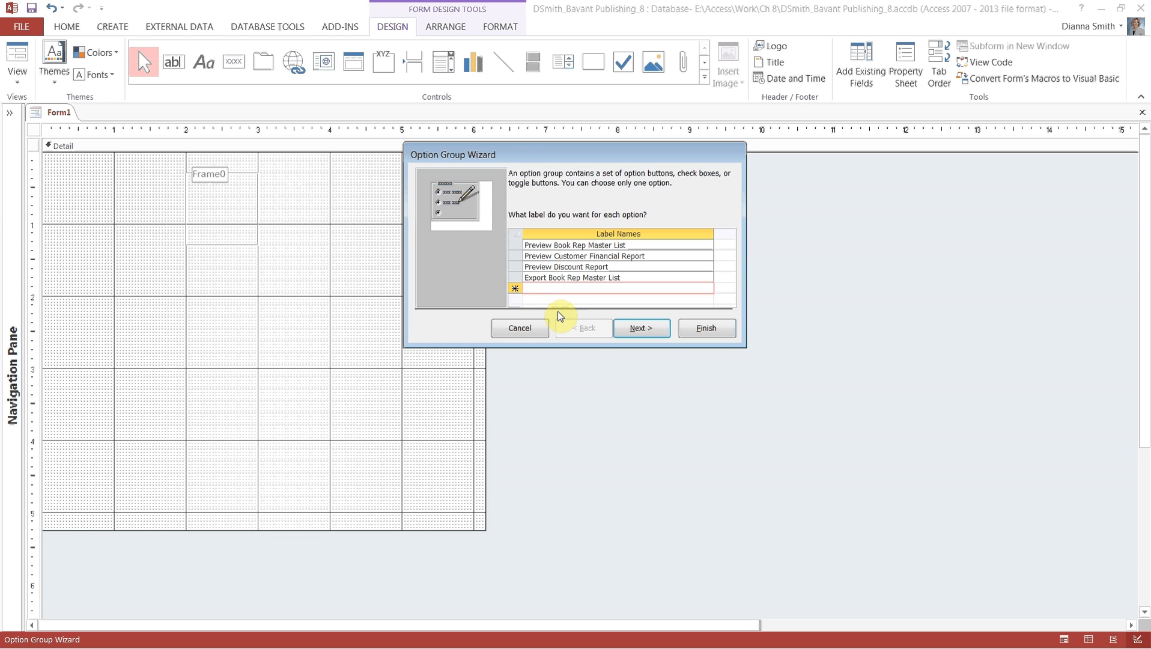
{"action": "type", "text": "Export Custom"}
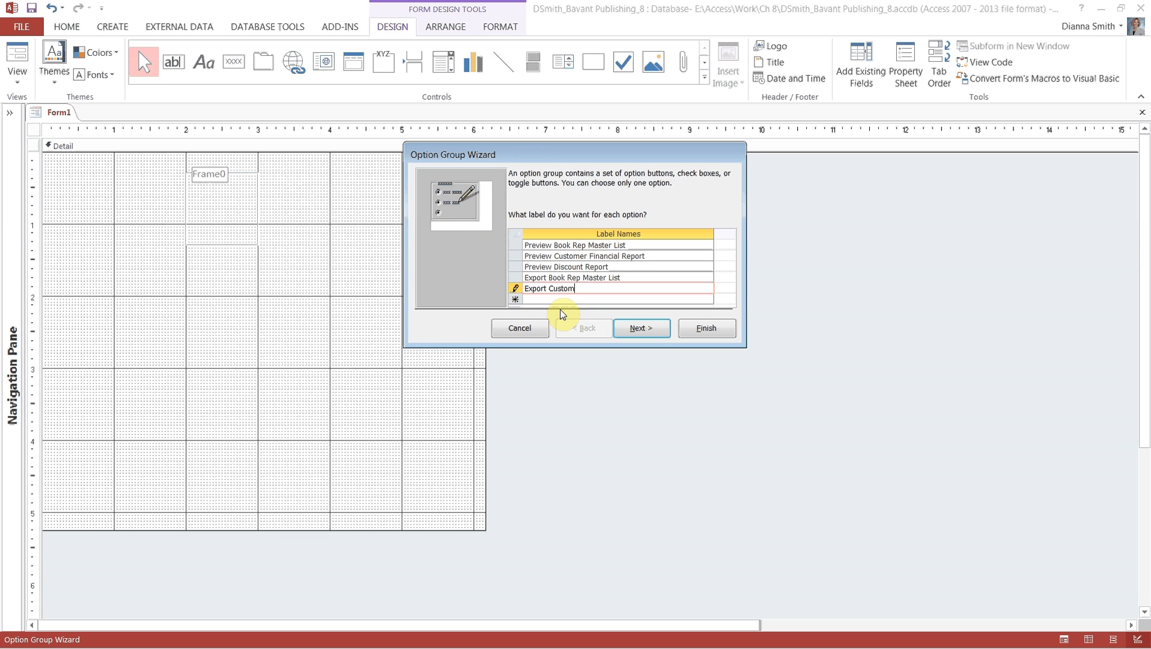
{"action": "type", "text": "er Financial Report"}
{"action": "key", "text": "Tab"}
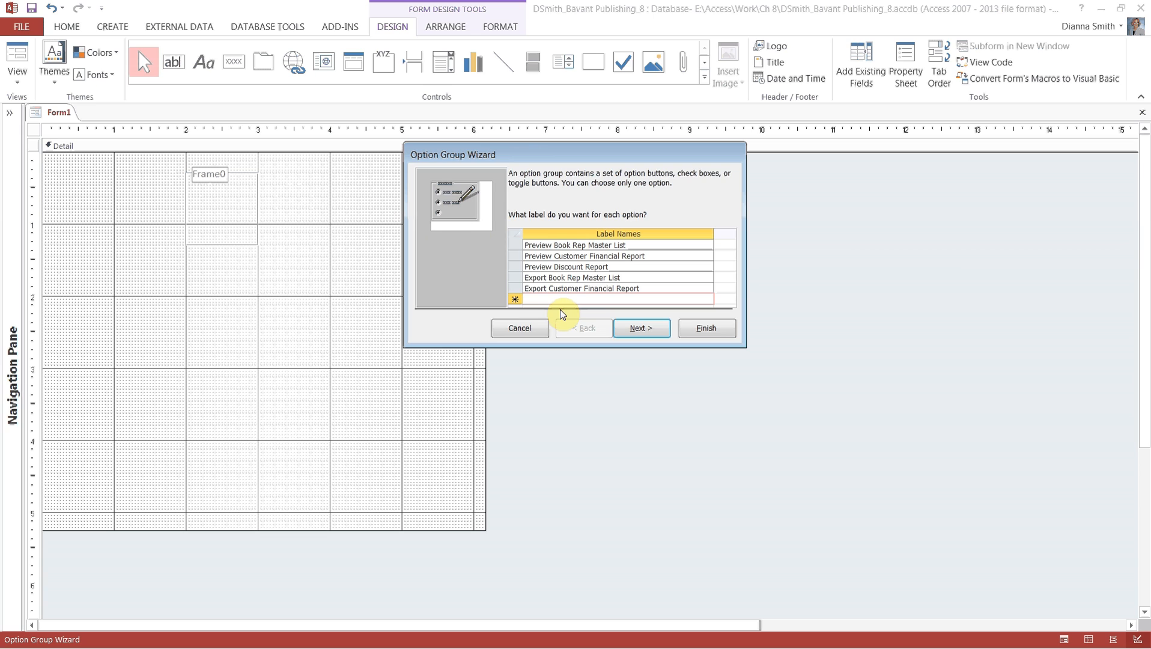
{"action": "type", "text": "Export Discount Report"}
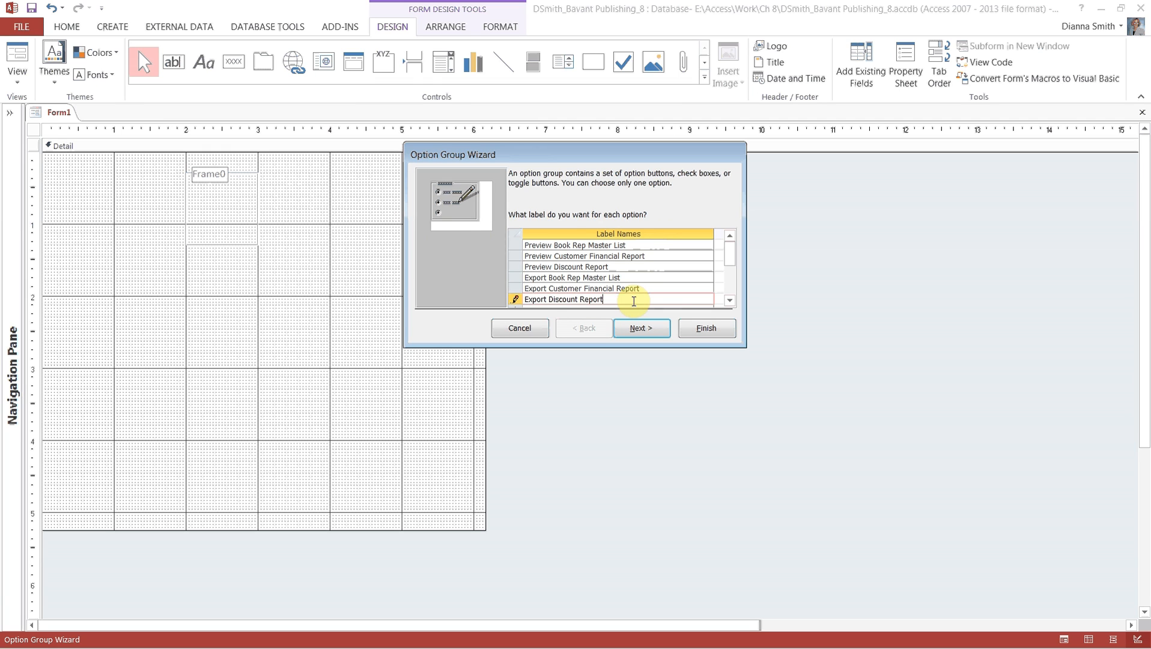
Choose no default option for the group, and accept values 1 to 6 and option buttons in the Etched style
{"action": "left_click", "coordinate": [647, 330]}
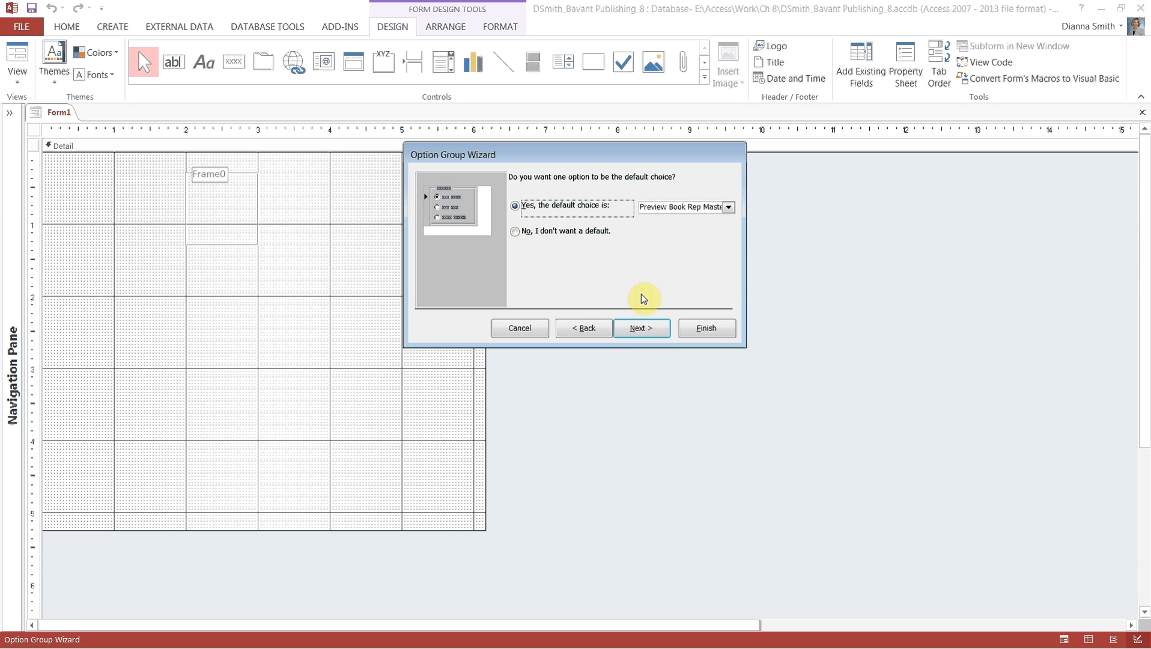
{"action": "left_click", "coordinate": [519, 235]}
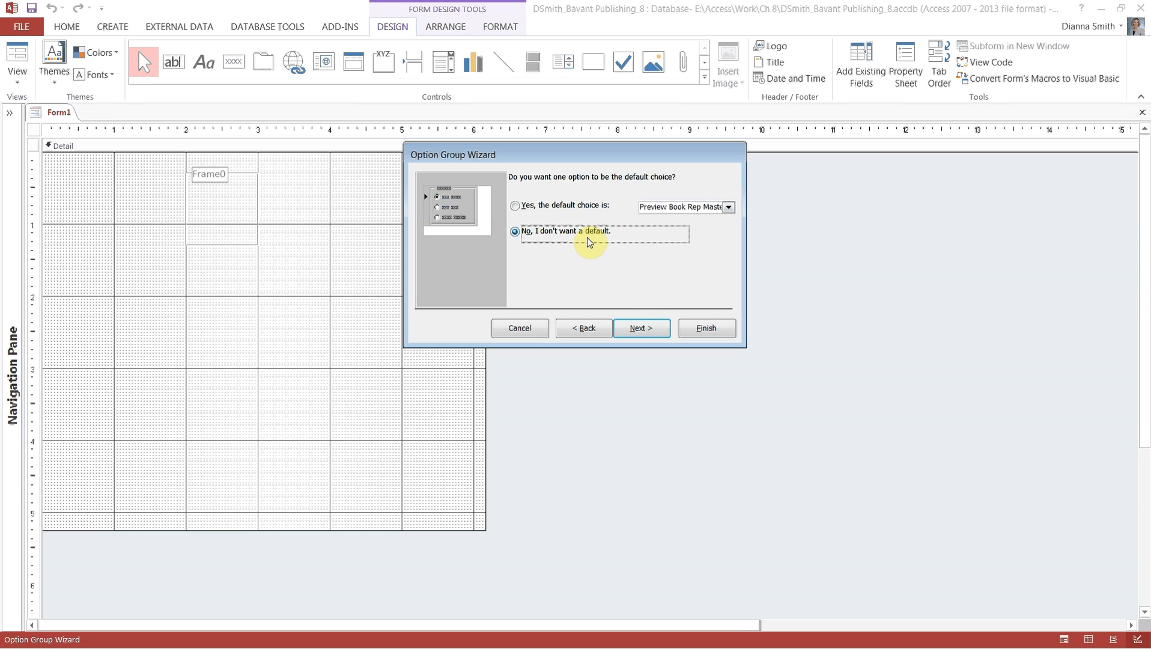
{"action": "left_click", "coordinate": [643, 330]}
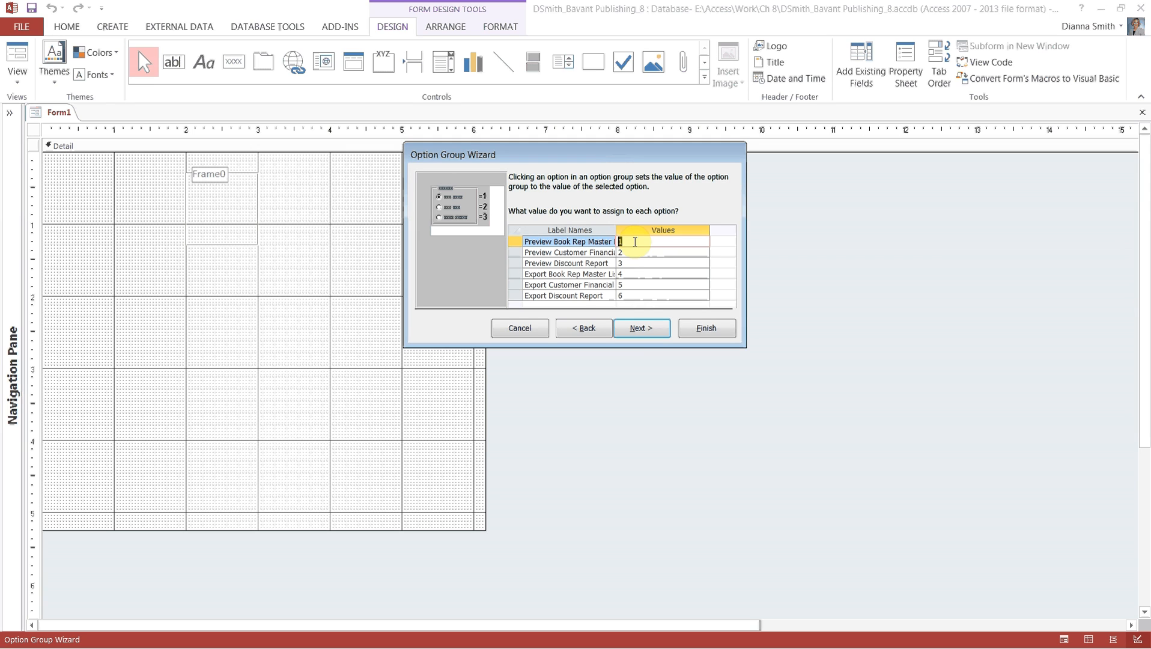
{"action": "left_click", "coordinate": [633, 327]}
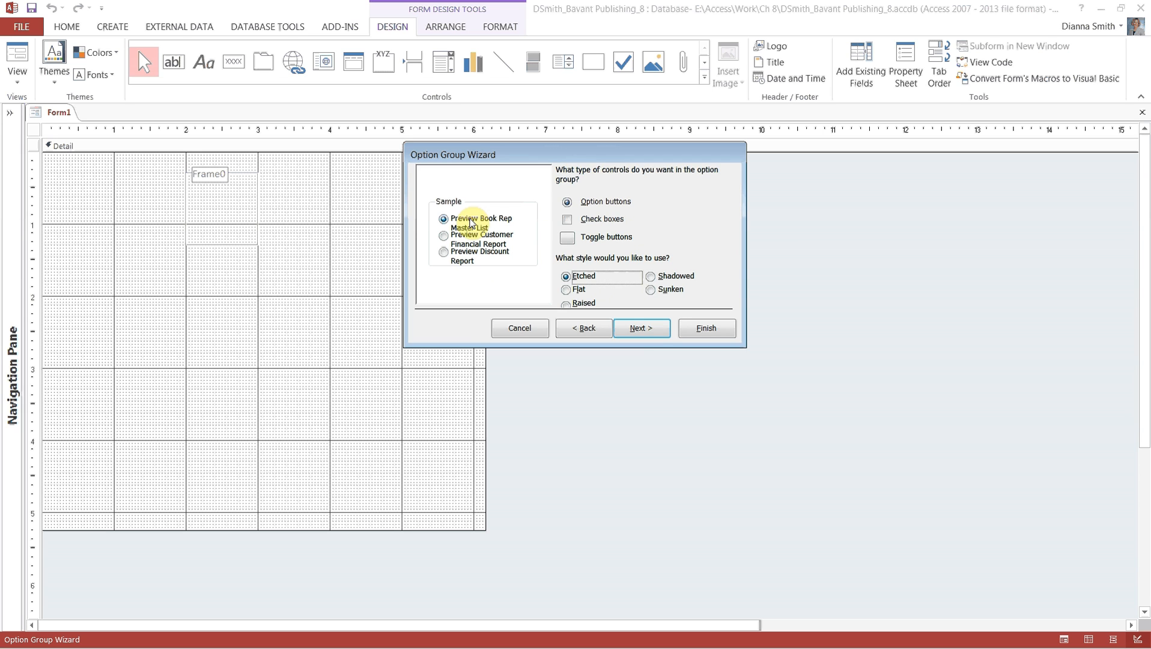
{"action": "left_click", "coordinate": [632, 330]}
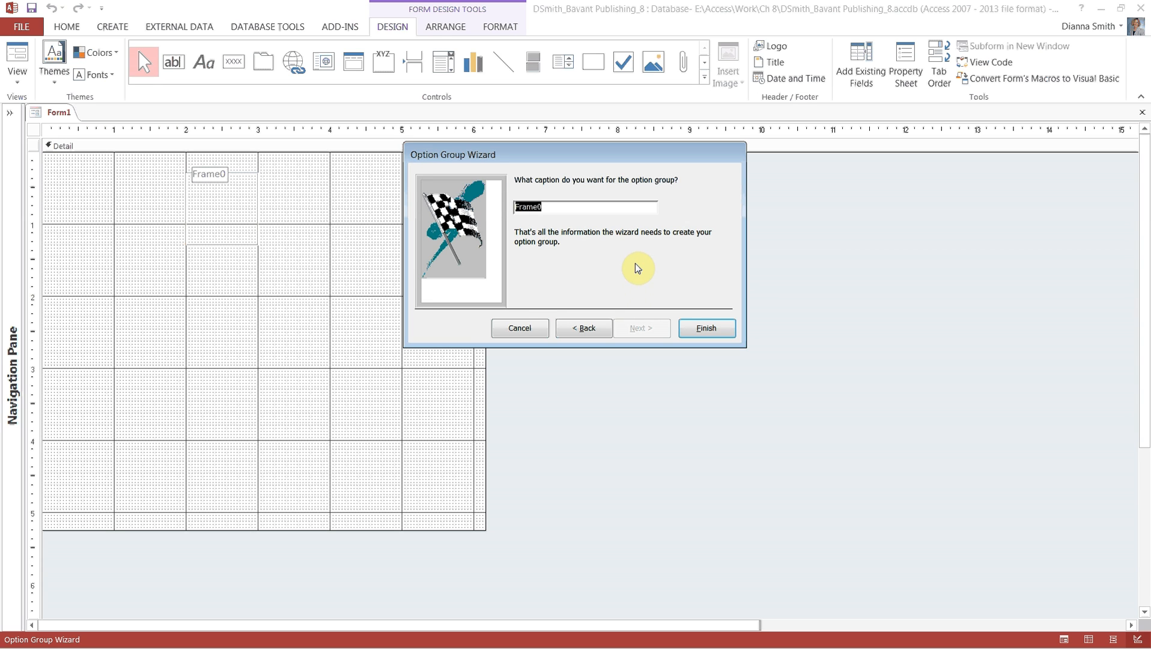
Caption the option group "Report Actions" and finish the Option Group Wizard
{"action": "type", "text": "Reprot"}
{"action": "key", "text": "BackSpace"}
{"action": "key", "text": "BackSpace"}
{"action": "key", "text": "BackSpace"}
{"action": "type", "text": "ort At"}
{"action": "key", "text": "BackSpace"}
{"action": "type", "text": "ctions"}
{"action": "left_click", "coordinate": [698, 332]}
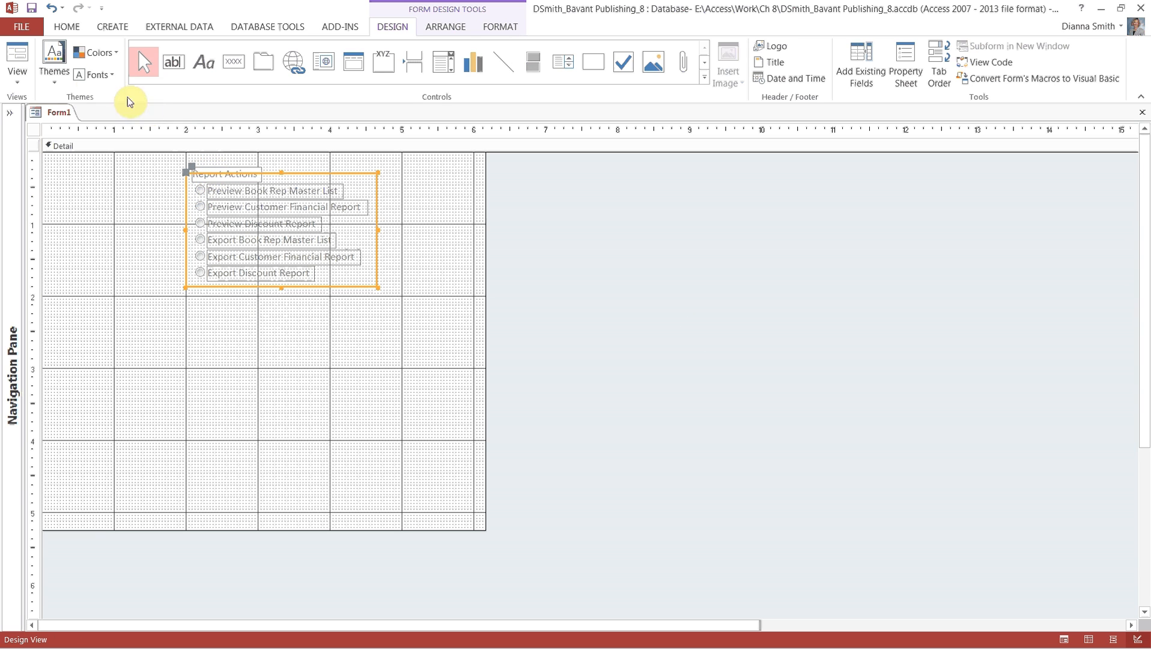
Save the form as "Reports List" and deselect its controls
{"action": "left_click", "coordinate": [34, 11]}
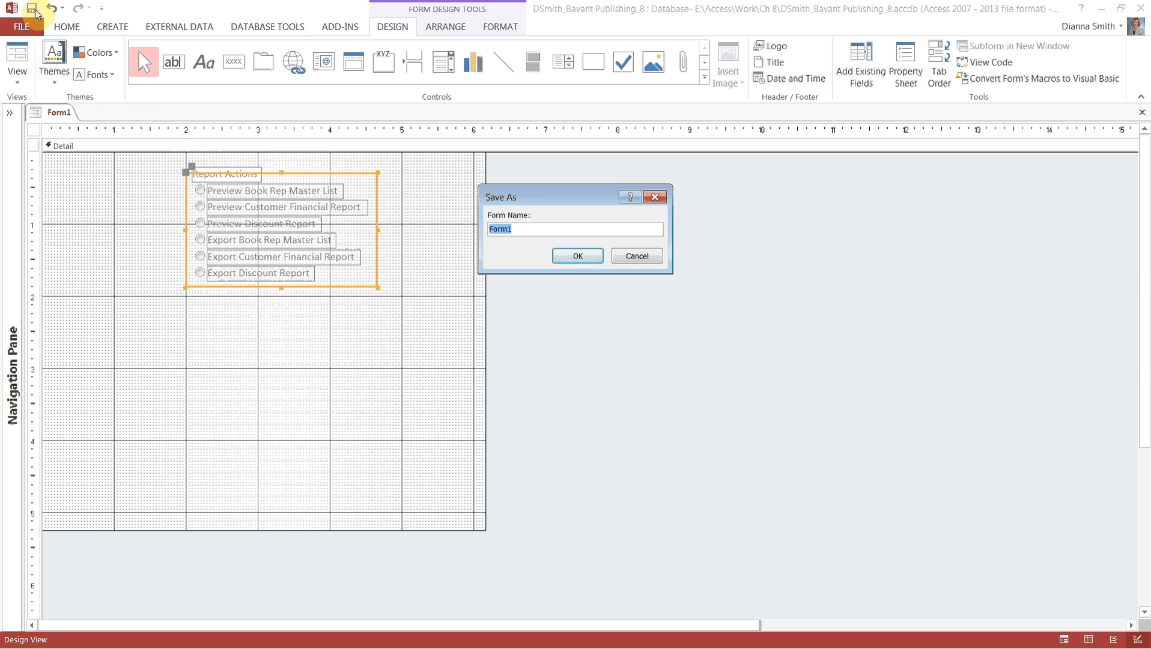
{"action": "type", "text": "Repro"}
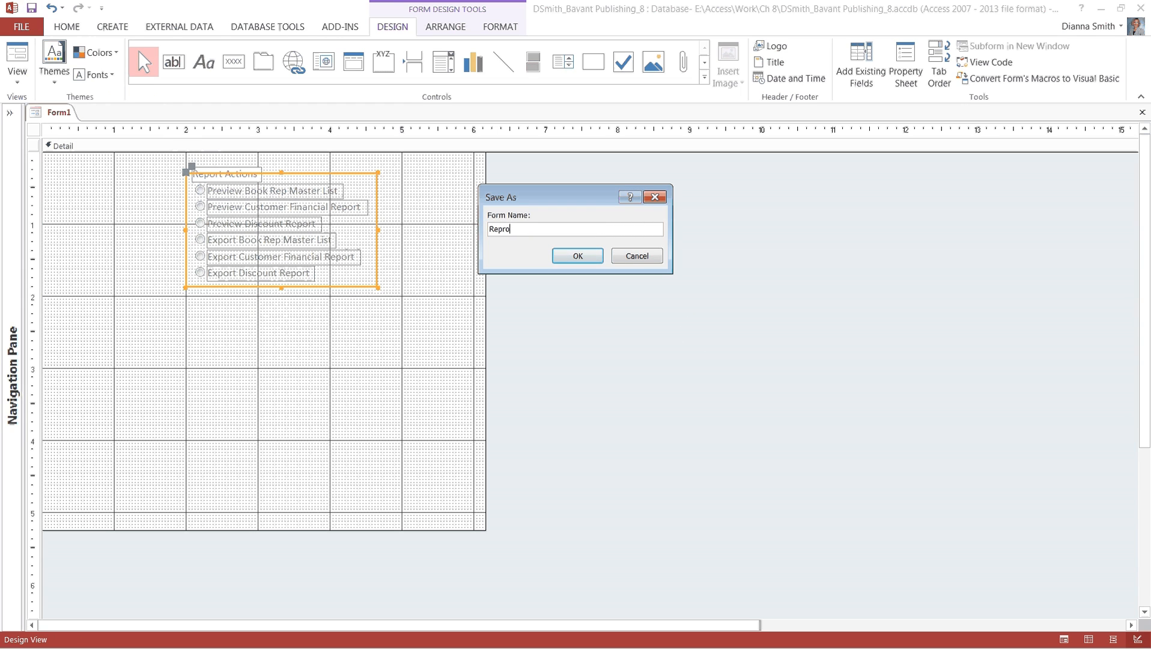
{"action": "key", "text": "BackSpace"}
{"action": "type", "text": "orts List"}
{"action": "left_click", "coordinate": [566, 257]}
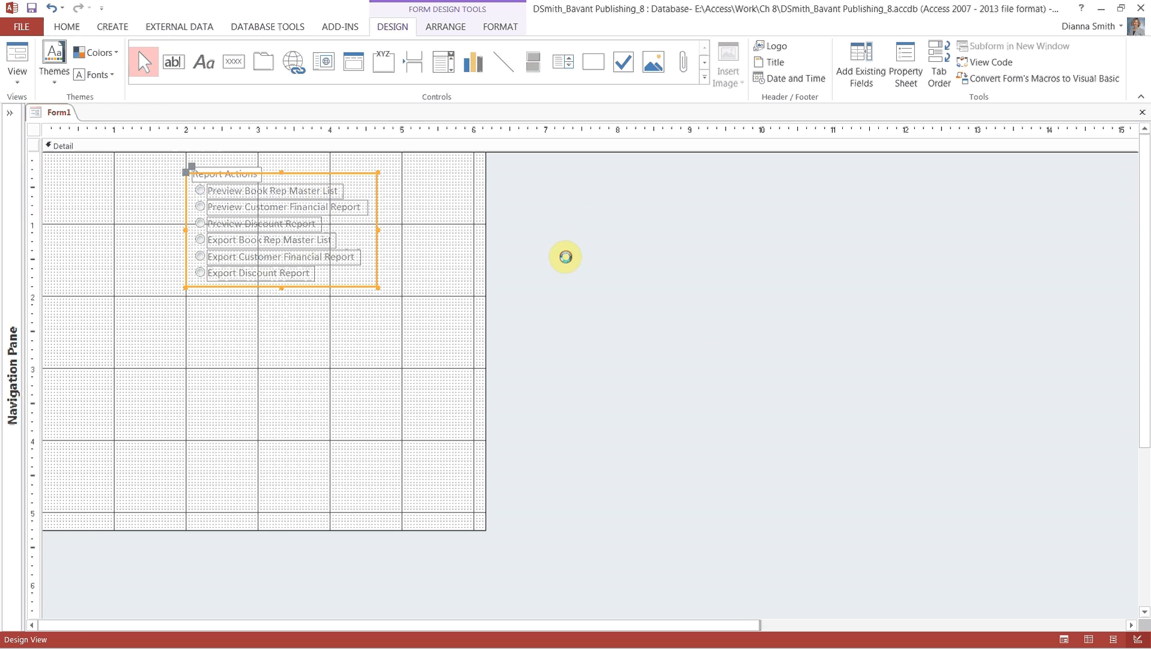
{"action": "left_click", "coordinate": [206, 173]}
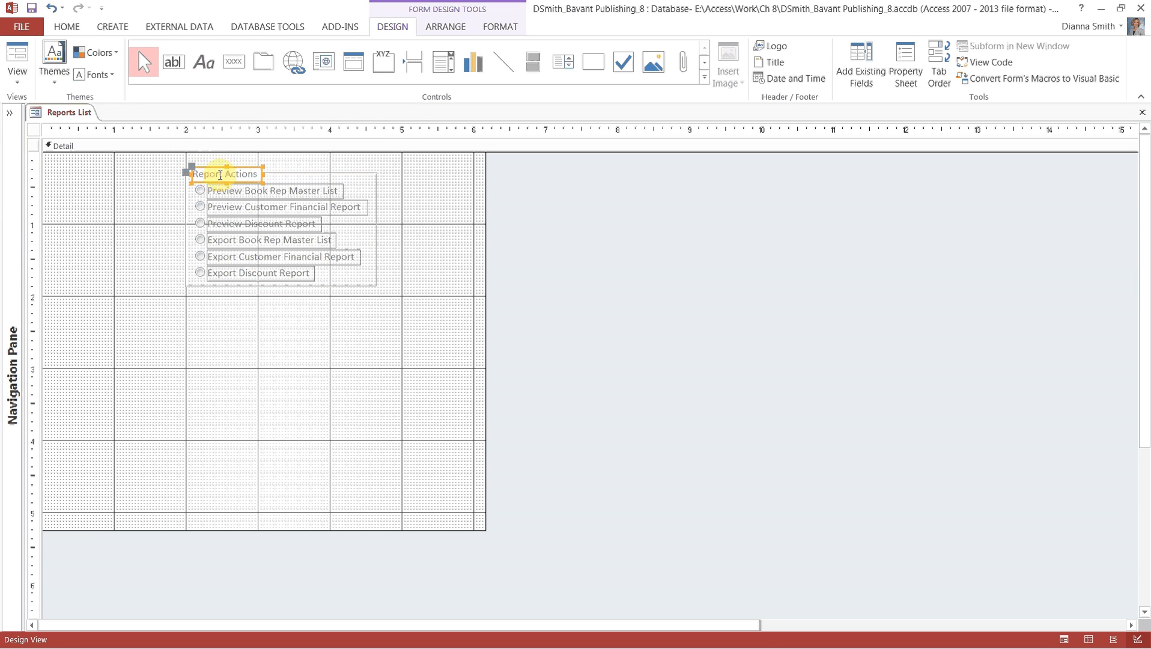
{"action": "left_click", "coordinate": [406, 469]}
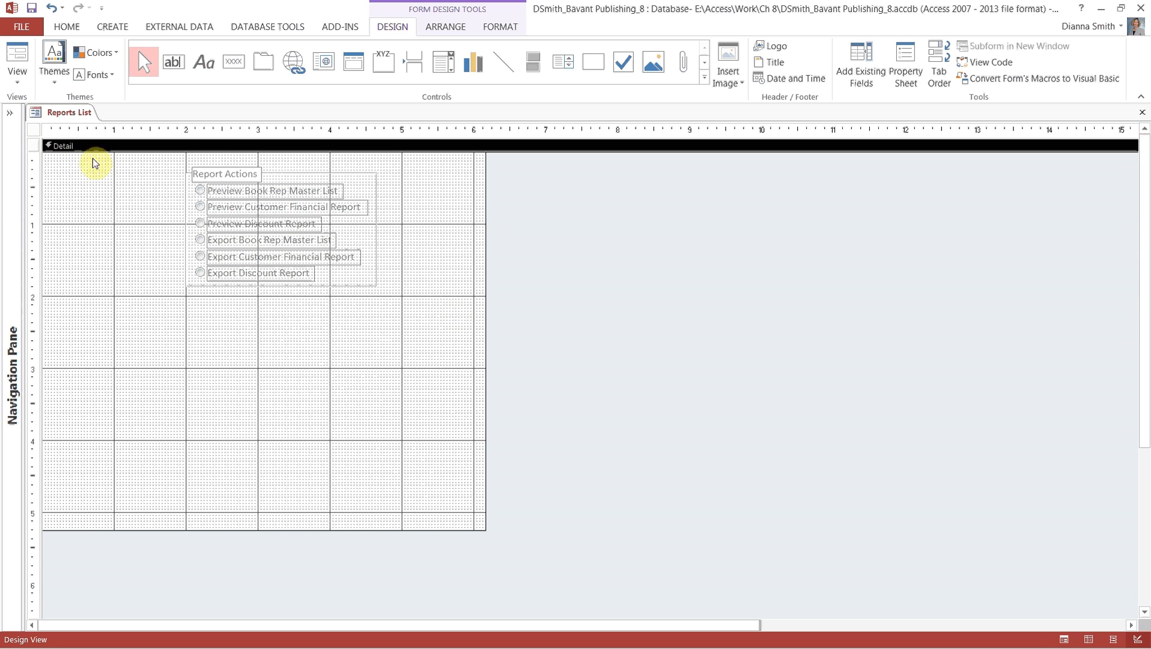
{"action": "left_click", "coordinate": [33, 8]}
Set the Report Actions option group's Name property to Form_Options
{"action": "left_click", "coordinate": [373, 285]}
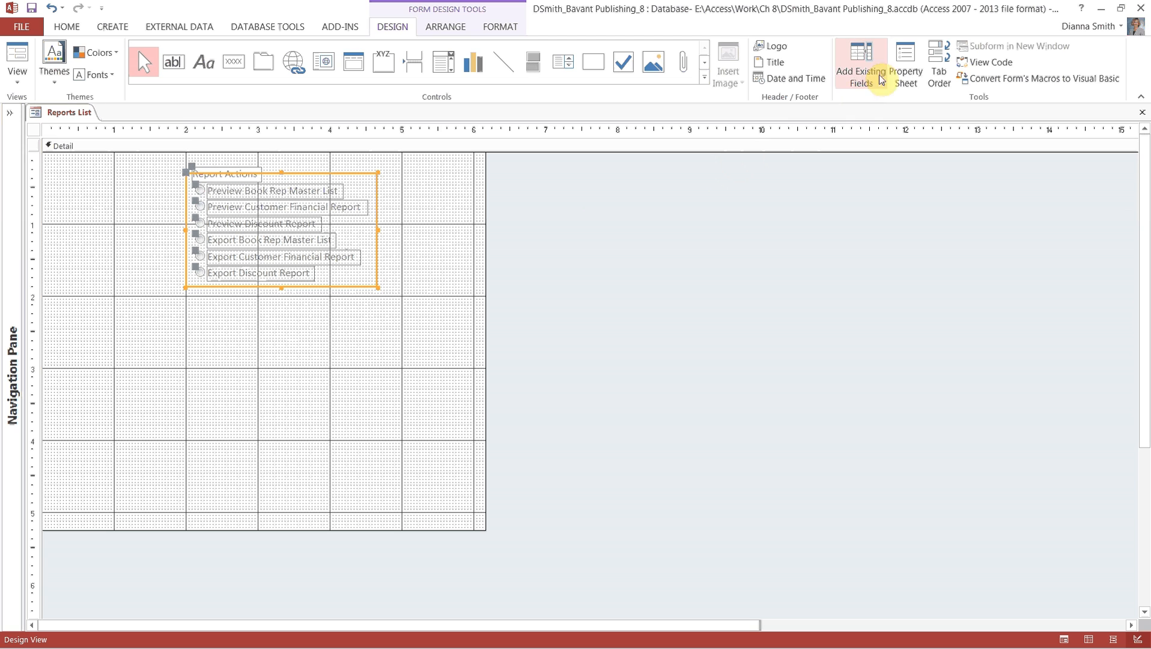
{"action": "left_click", "coordinate": [899, 71]}
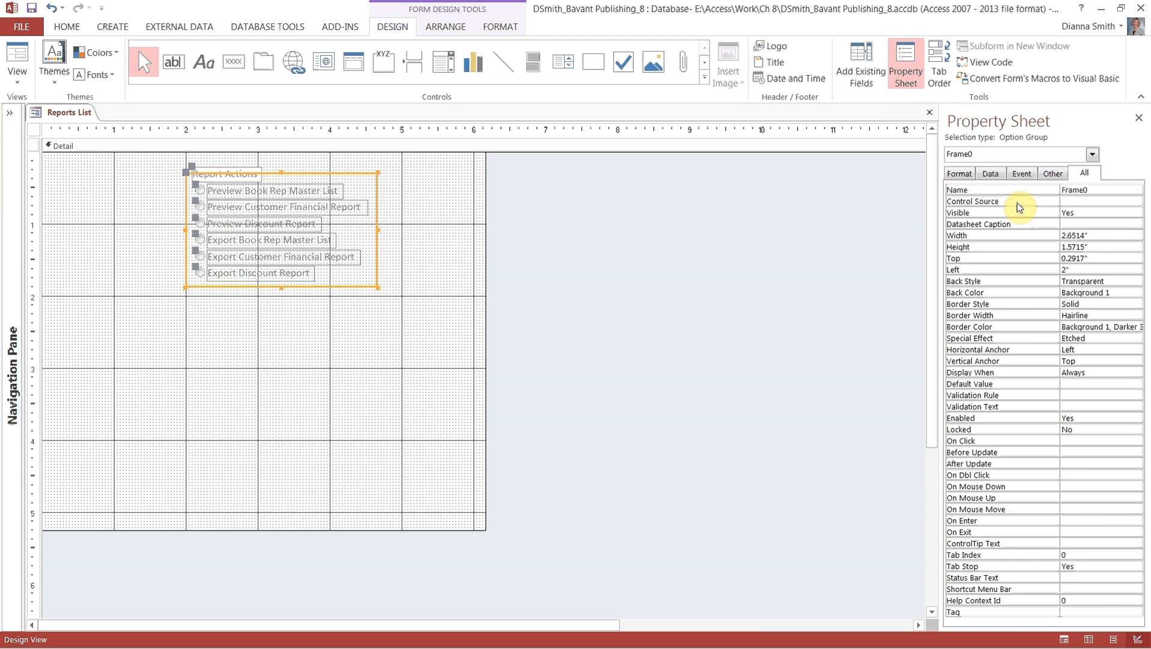
{"action": "left_click", "coordinate": [1103, 189]}
{"action": "left_click_drag", "start_coordinate": [1103, 190], "coordinate": [1038, 190]}
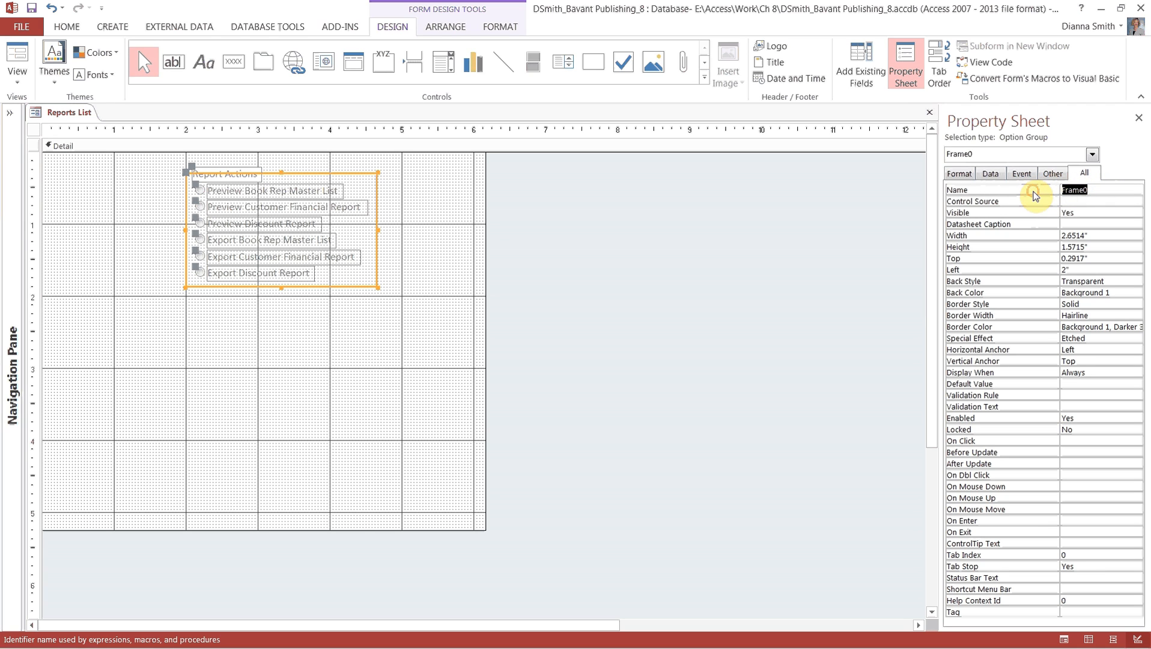
{"action": "type", "text": "Form_Options"}
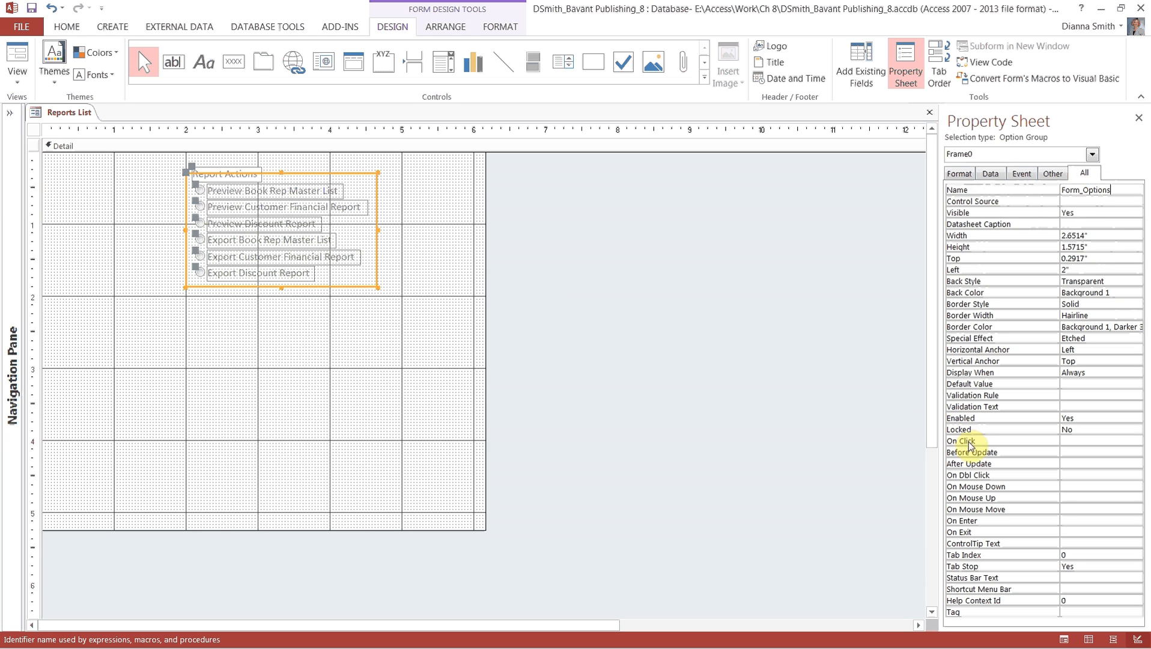
Open the Macro Builder for the option group's After Update event and collapse the Data Import/Export actions in the Action Catalog
{"action": "left_click", "coordinate": [971, 465]}
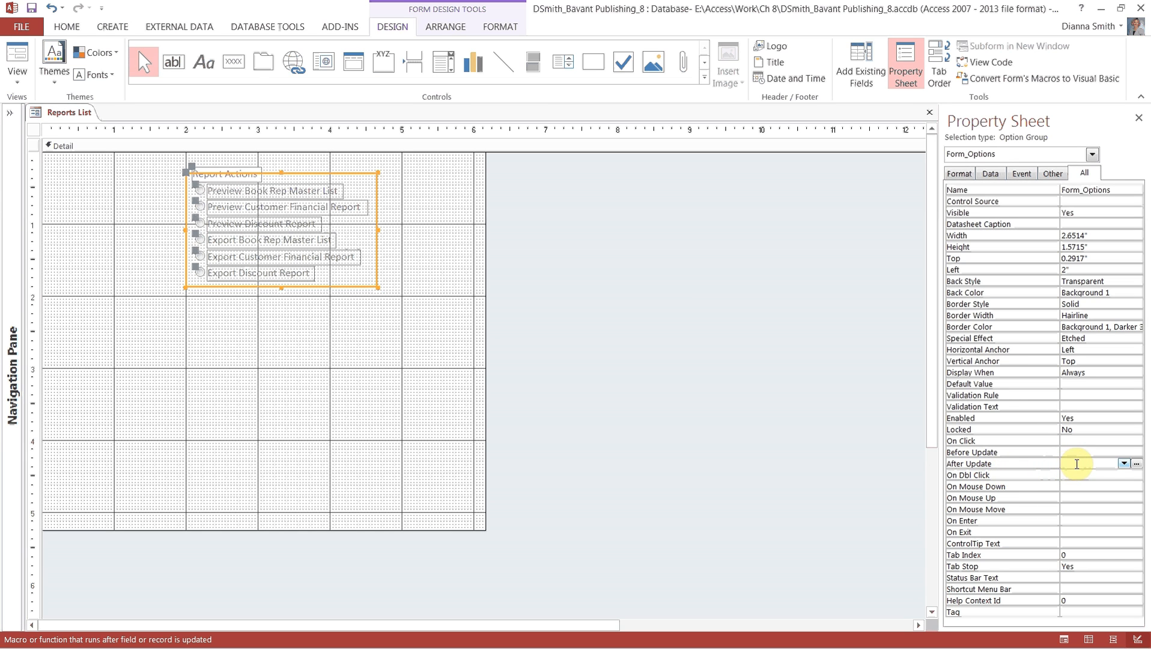
{"action": "left_click", "coordinate": [1137, 464]}
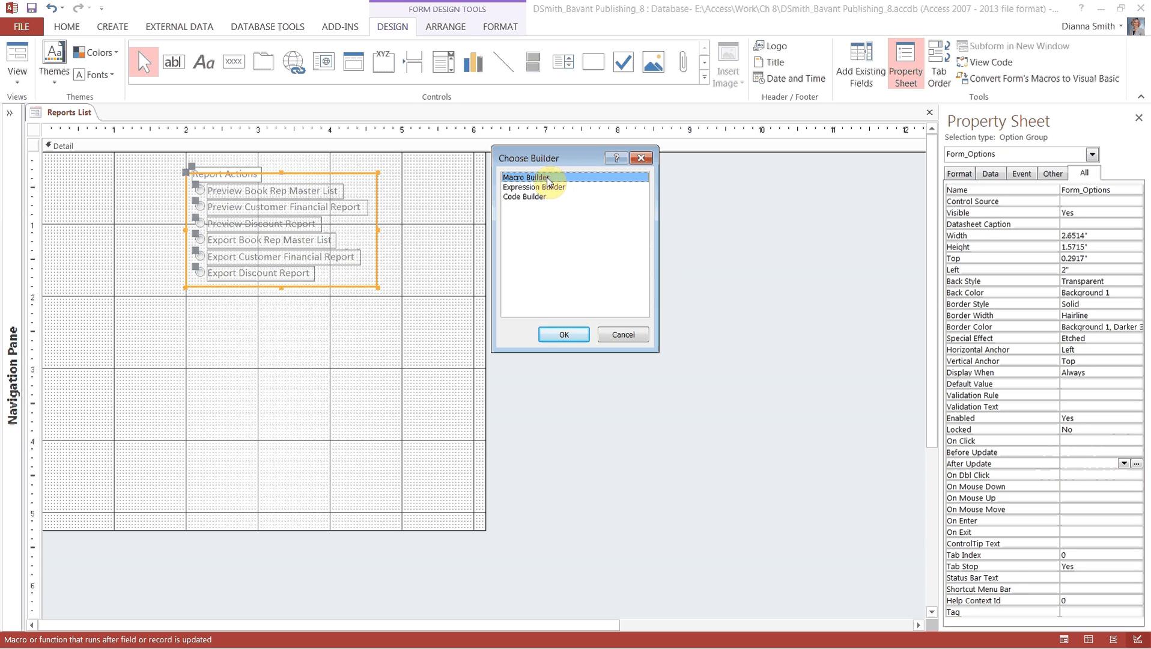
{"action": "left_click", "coordinate": [557, 336]}
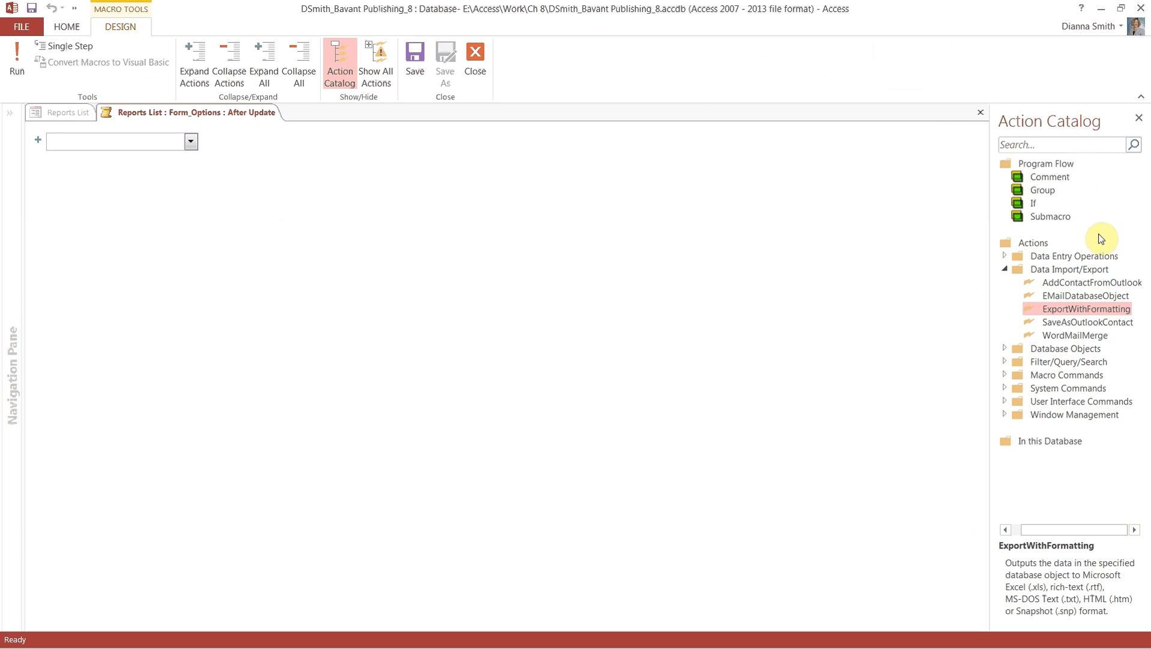
{"action": "left_click", "coordinate": [1006, 269]}
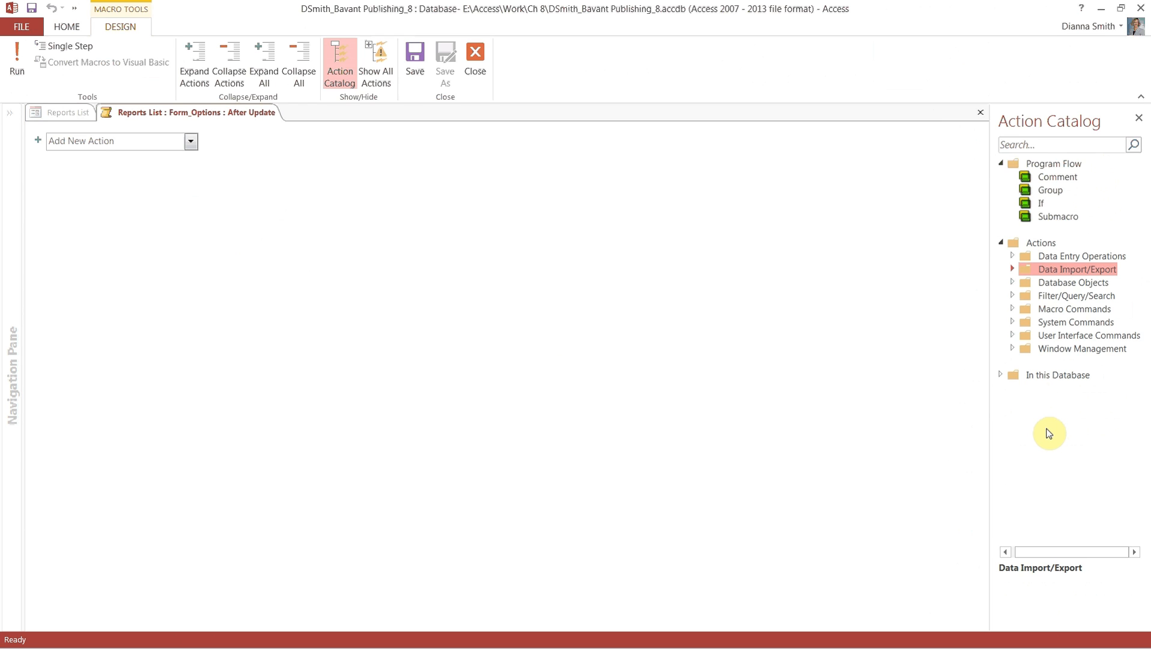
Hide the Action Catalog and show it again
{"action": "left_click", "coordinate": [341, 77]}
{"action": "left_click", "coordinate": [340, 77]}
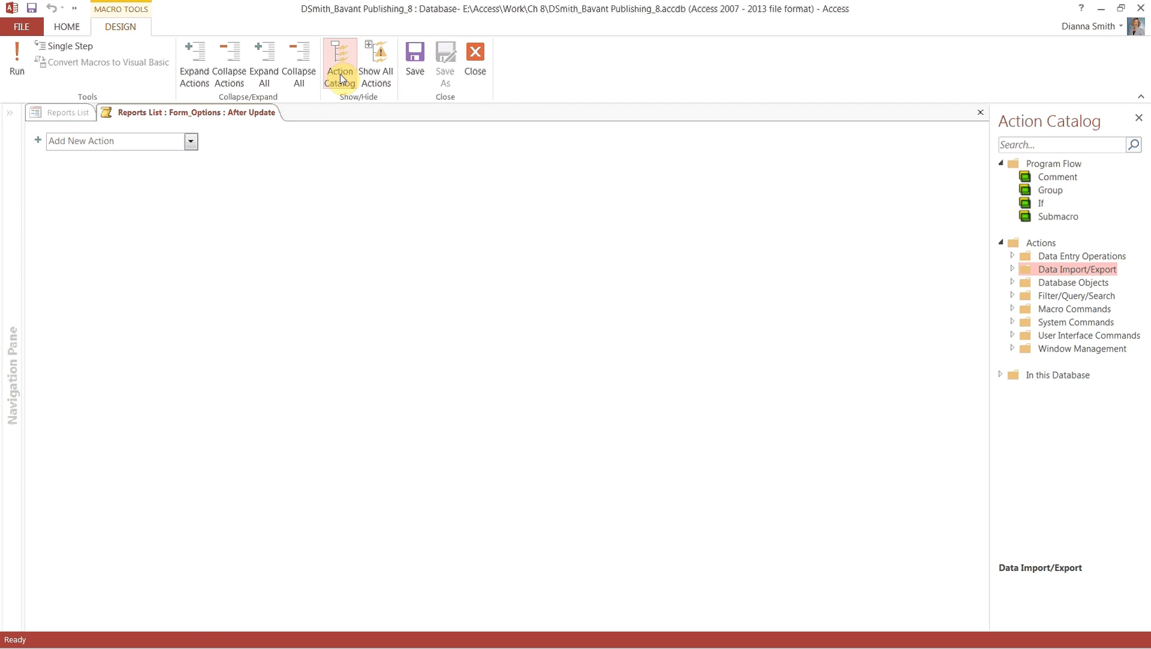
{"action": "left_click", "coordinate": [340, 75]}
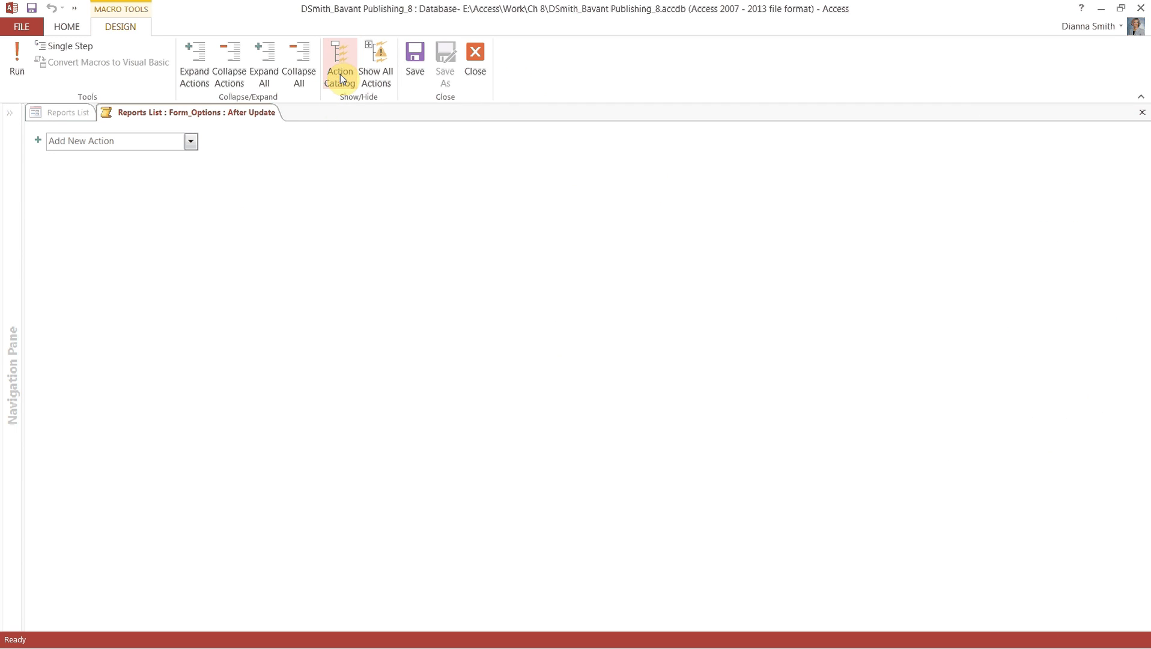
{"action": "left_click", "coordinate": [340, 74]}
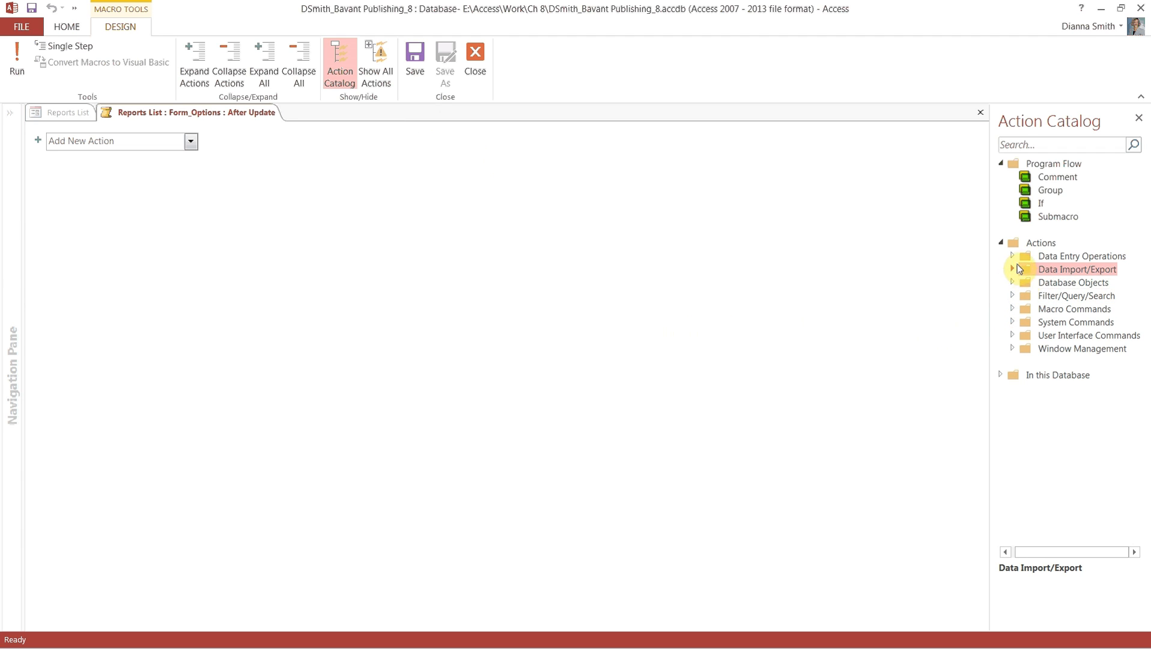
Add a SetTempVar action from the Macro Commands category to the macro and name the variable Optno
{"action": "left_click", "coordinate": [1013, 310]}
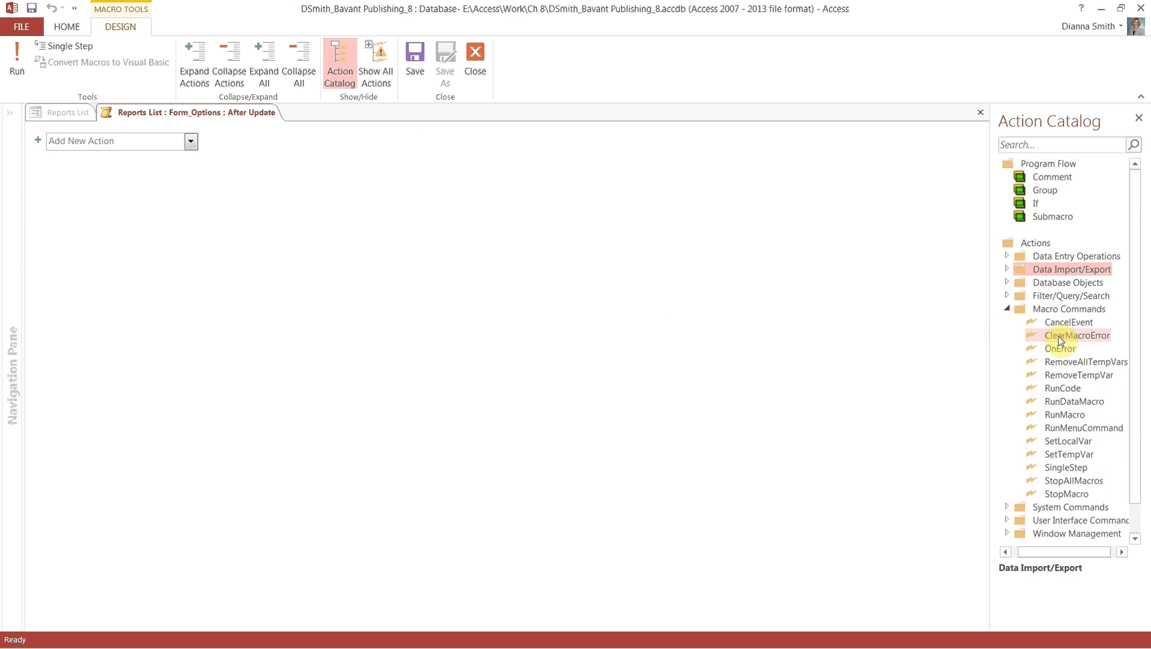
{"action": "left_click", "coordinate": [1070, 455]}
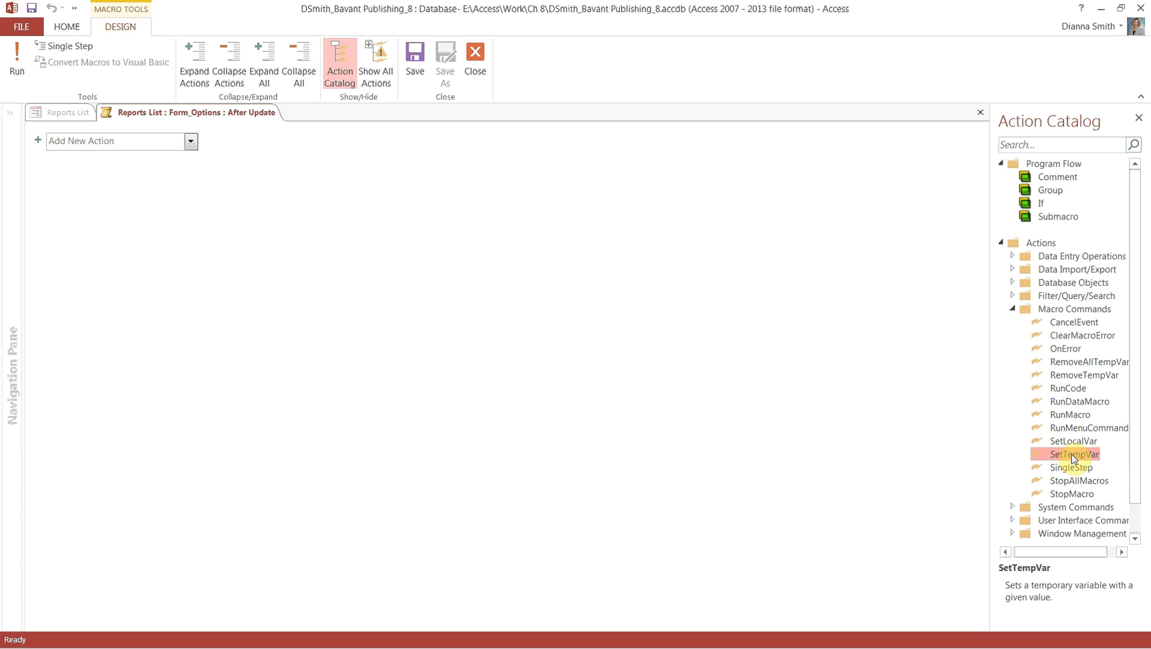
{"action": "double_click", "coordinate": [1075, 458]}
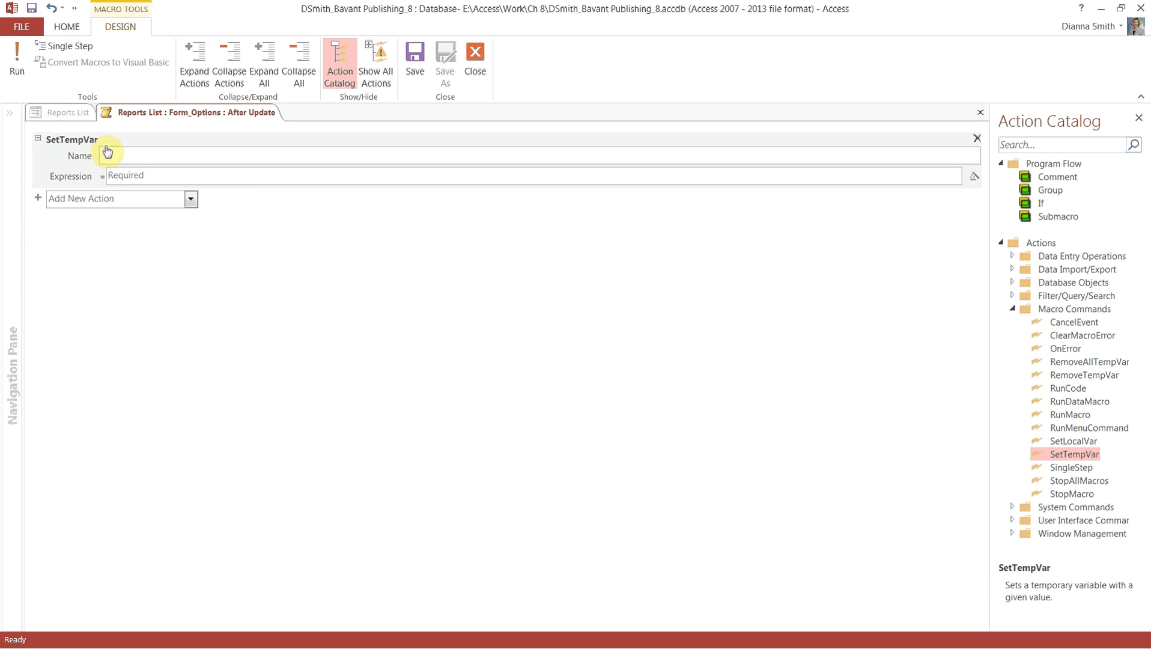
{"action": "left_click", "coordinate": [128, 158]}
{"action": "left_click", "coordinate": [114, 154]}
{"action": "type", "text": "Optno"}
Set the temporary variable's expression to [Form_Options]
{"action": "left_click", "coordinate": [142, 175]}
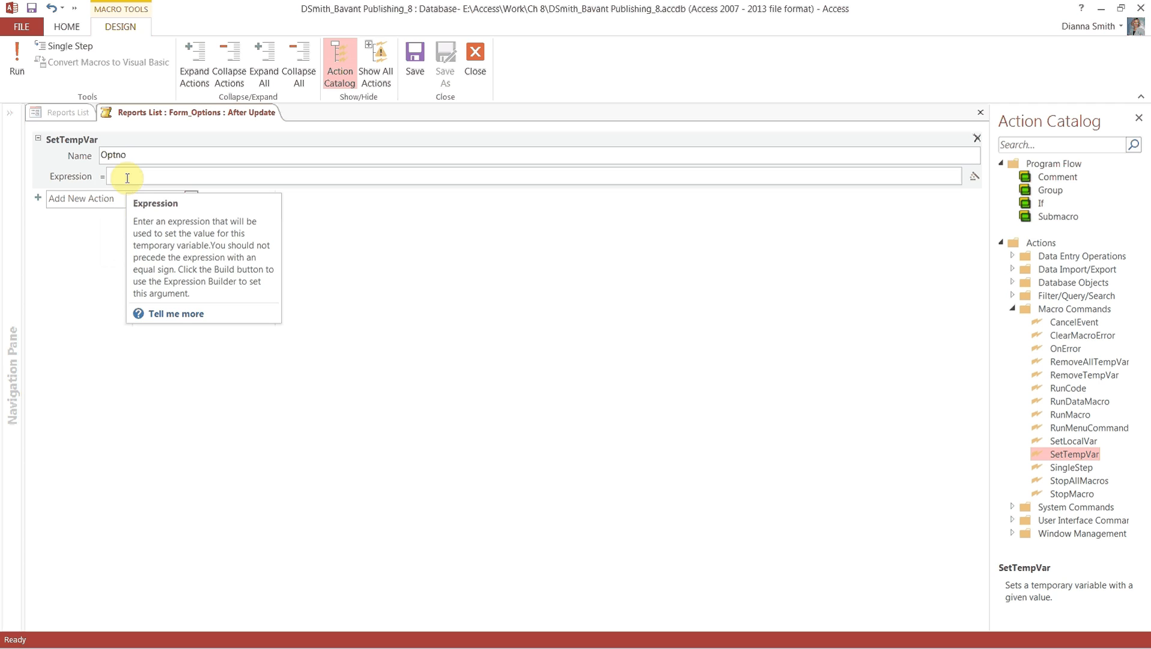
{"action": "type", "text": "["}
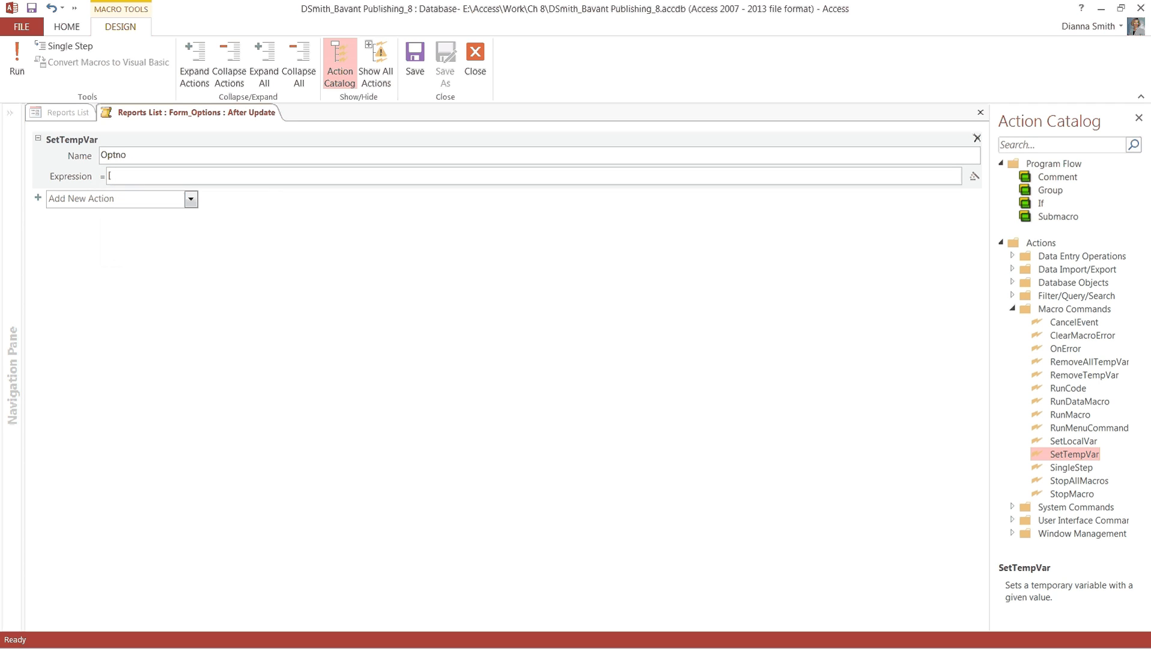
{"action": "type", "text": "Form"}
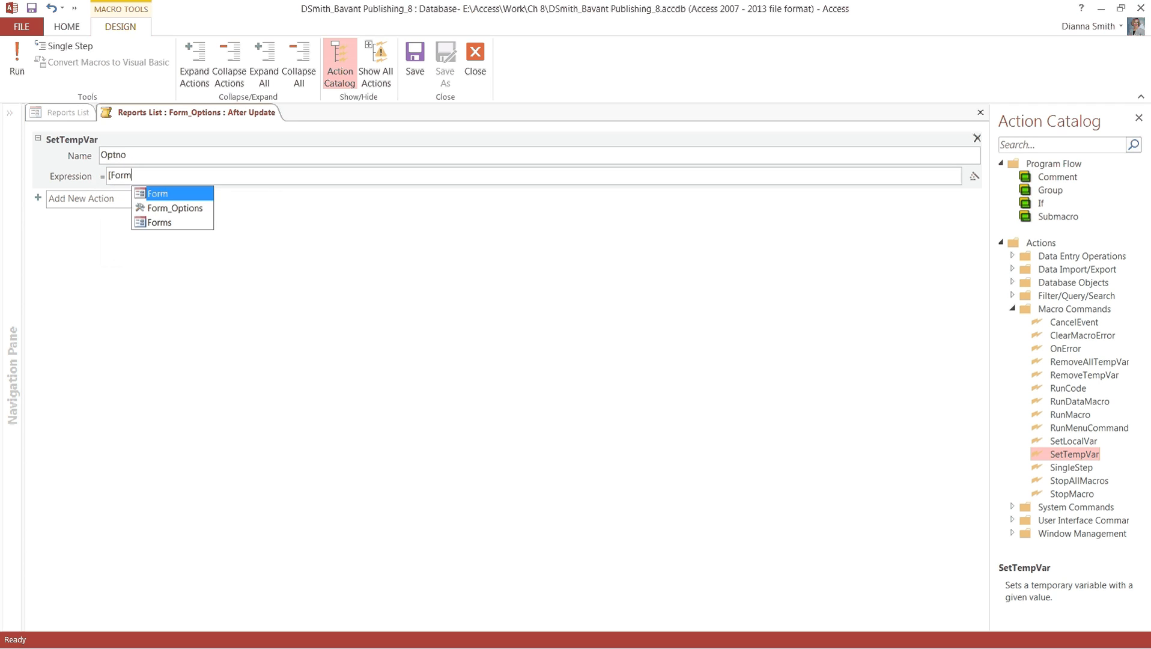
{"action": "type", "text": "_Options"}
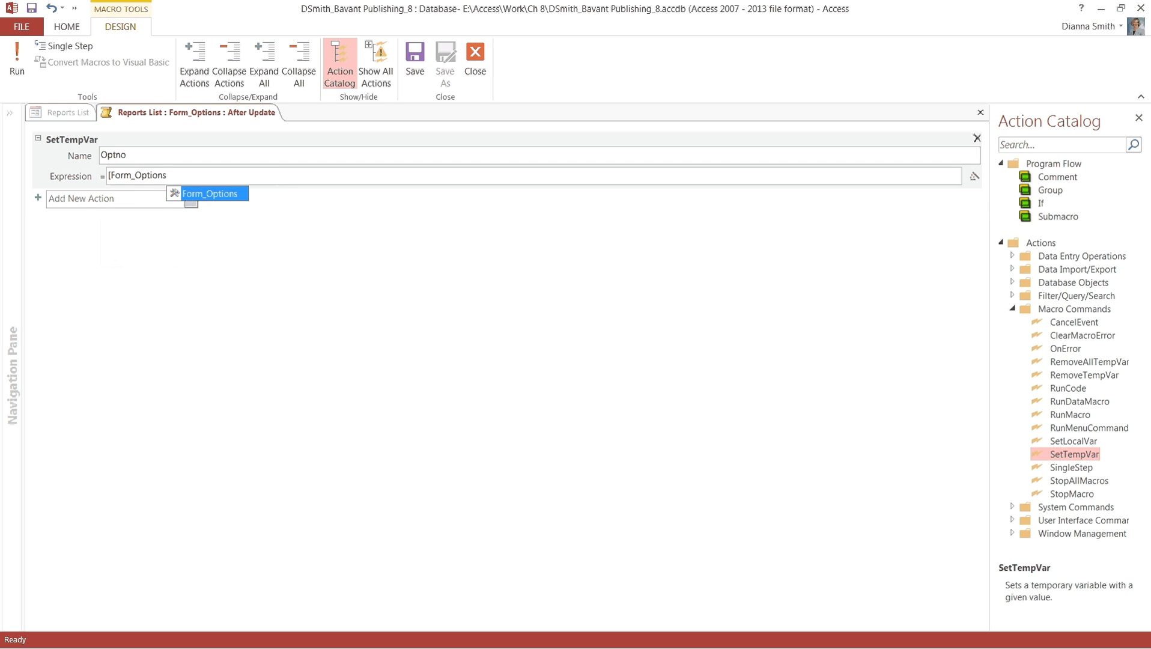
{"action": "double_click", "coordinate": [199, 195]}
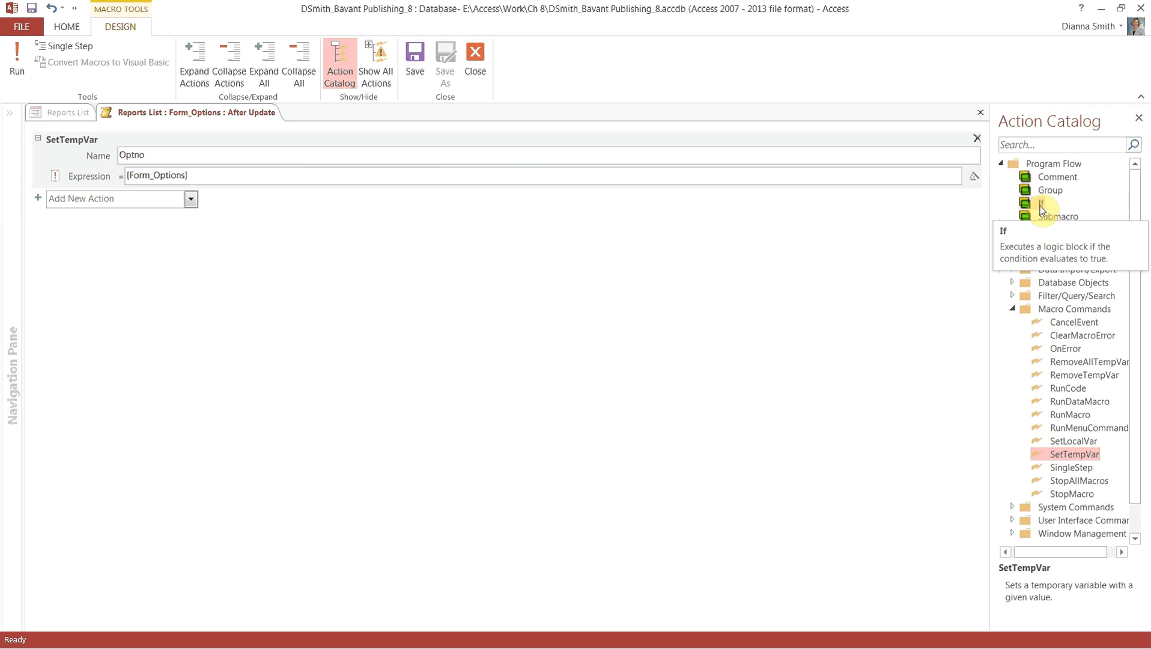
Add an If block below the SetTempVar action with the condition [TempVars]![Optno]=1
{"action": "double_click", "coordinate": [1041, 207]}
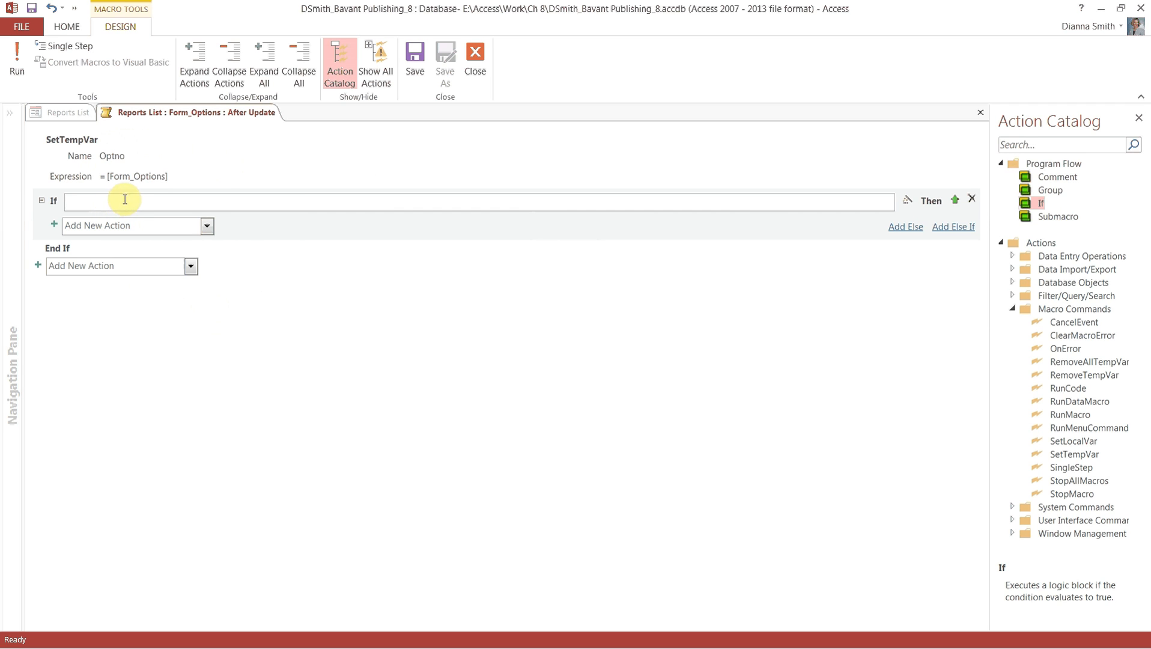
{"action": "mouse_move", "coordinate": [114, 159]}
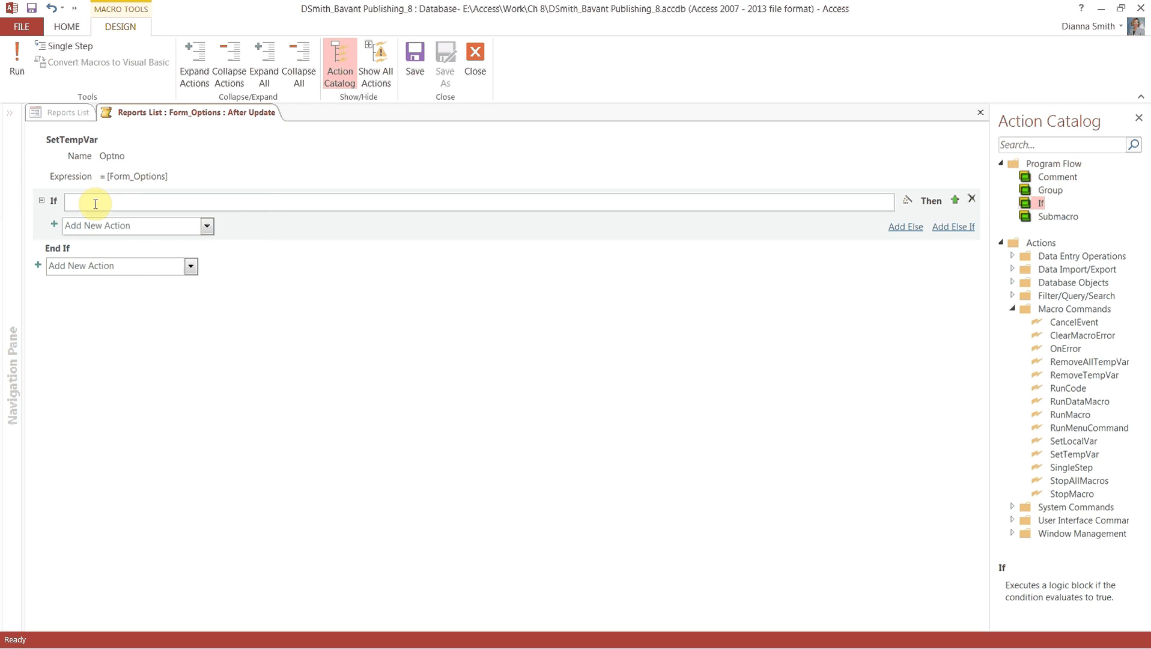
{"action": "mouse_move", "coordinate": [95, 204]}
{"action": "type", "text": "["}
{"action": "type", "text": "TempVars"}
{"action": "type", "text": "]"}
{"action": "type", "text": "!"}
{"action": "type", "text": "[O"}
{"action": "type", "text": "ptn"}
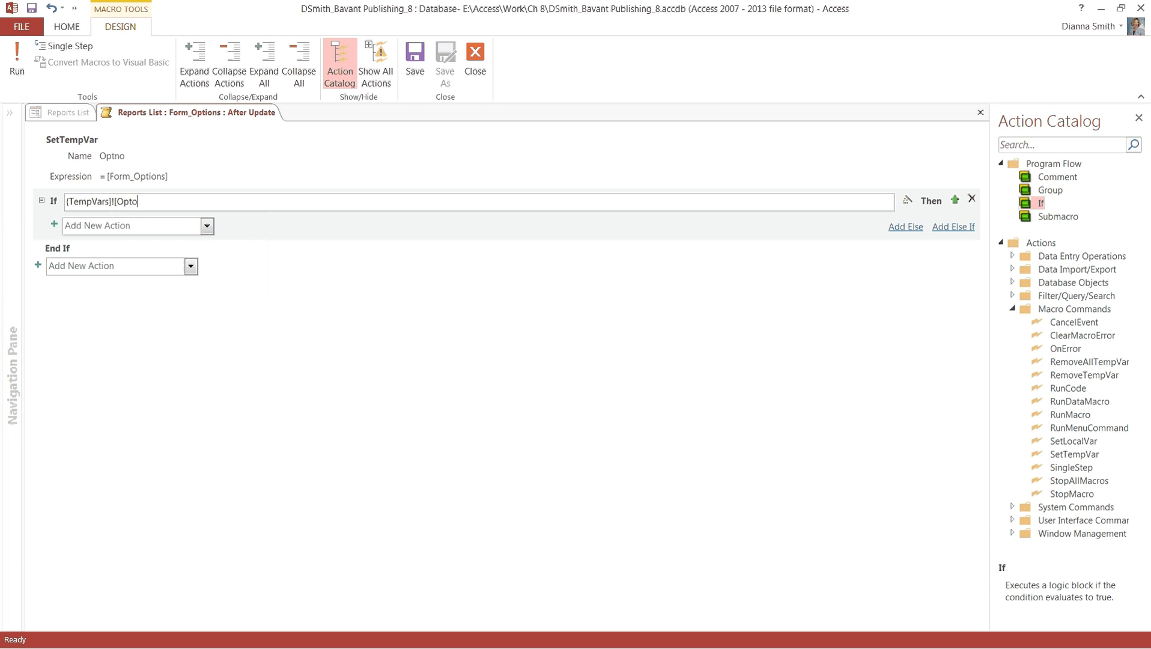
{"action": "type", "text": "o]=1"}
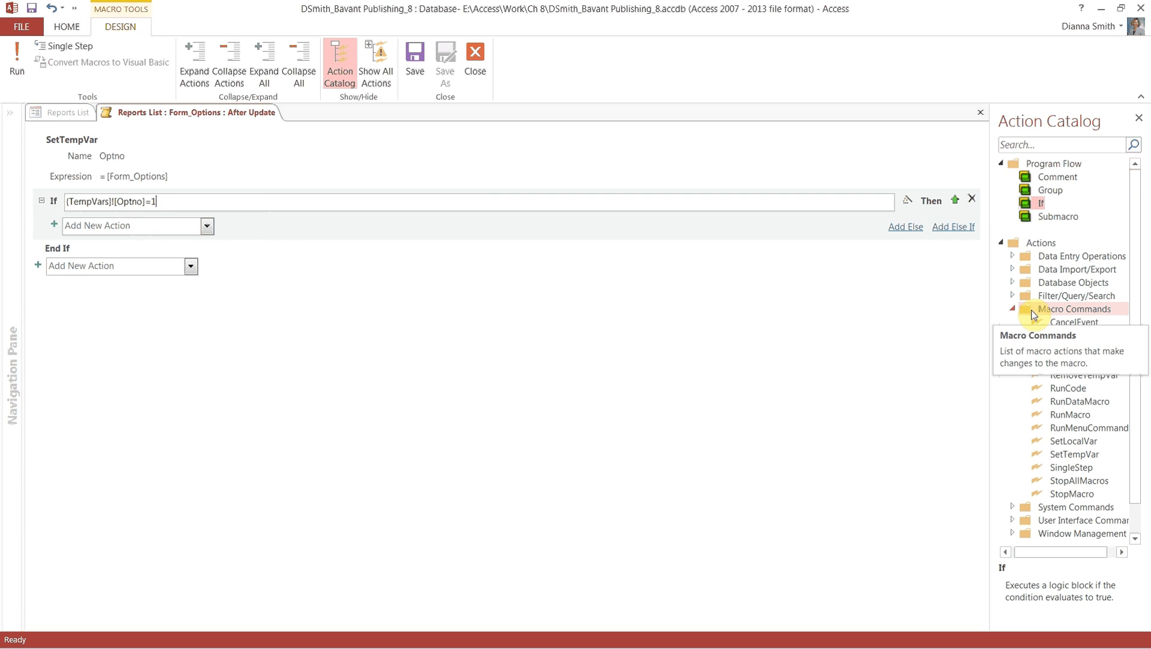
Add a RunMacro action inside the If block that runs Forms and Reports.Export Book Rep Master List
{"action": "double_click", "coordinate": [1070, 414]}
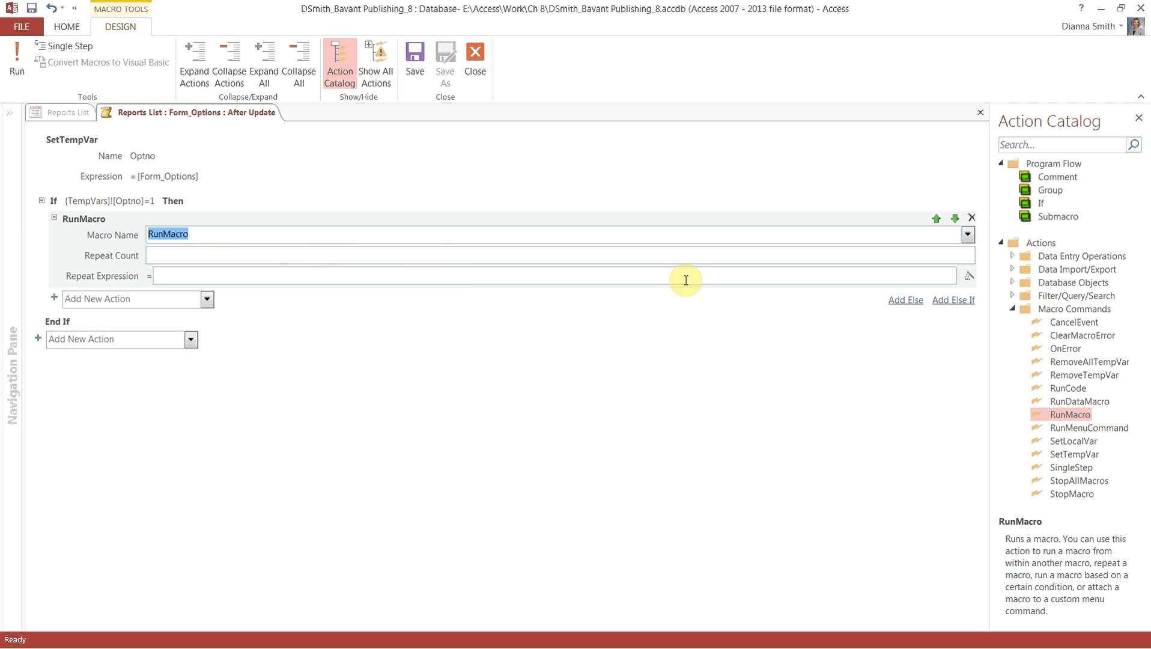
{"action": "left_click", "coordinate": [966, 236]}
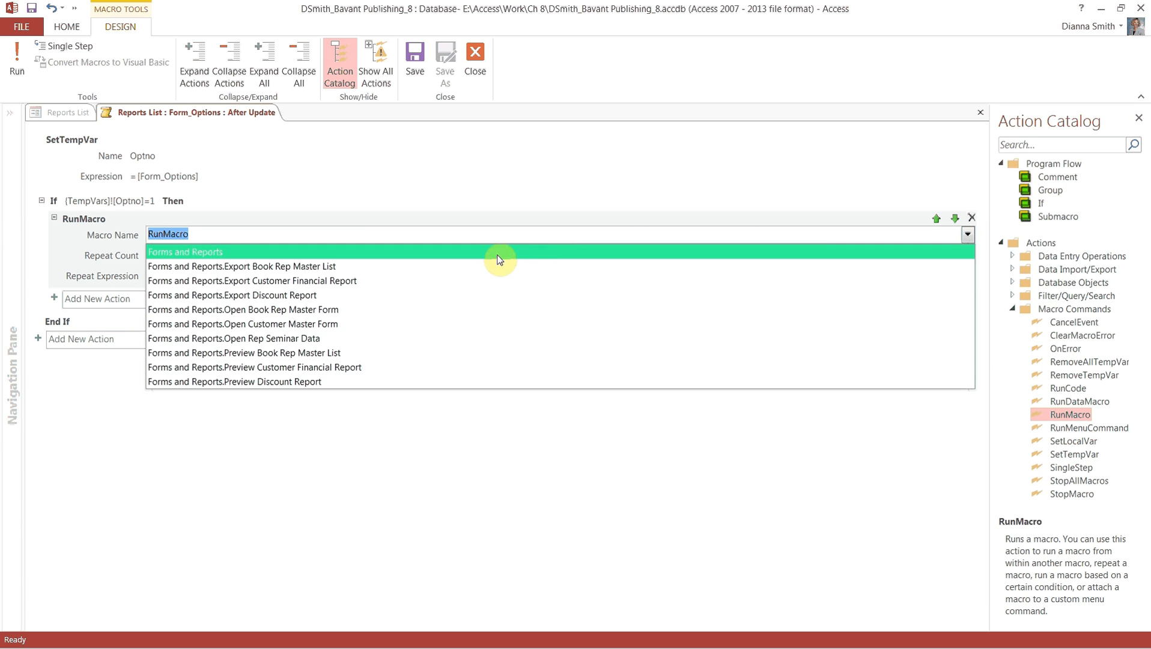
{"action": "left_click", "coordinate": [486, 267]}
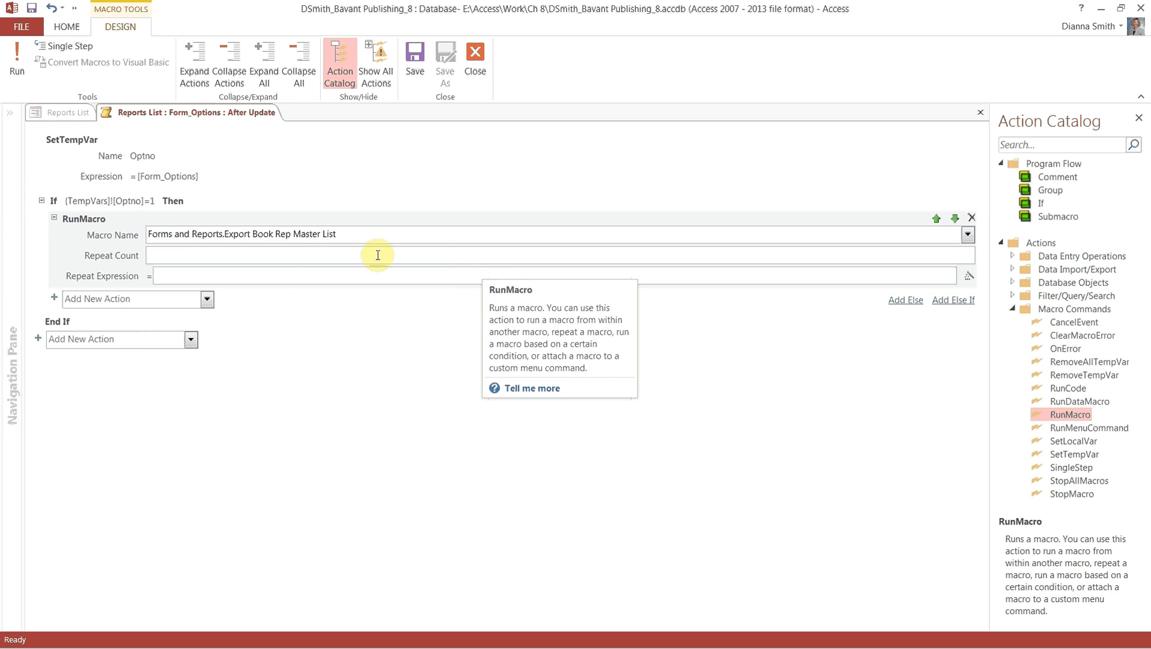
Add an Else If branch to the If block with the condition [TempVars]![Optno]=2
{"action": "mouse_move", "coordinate": [153, 237]}
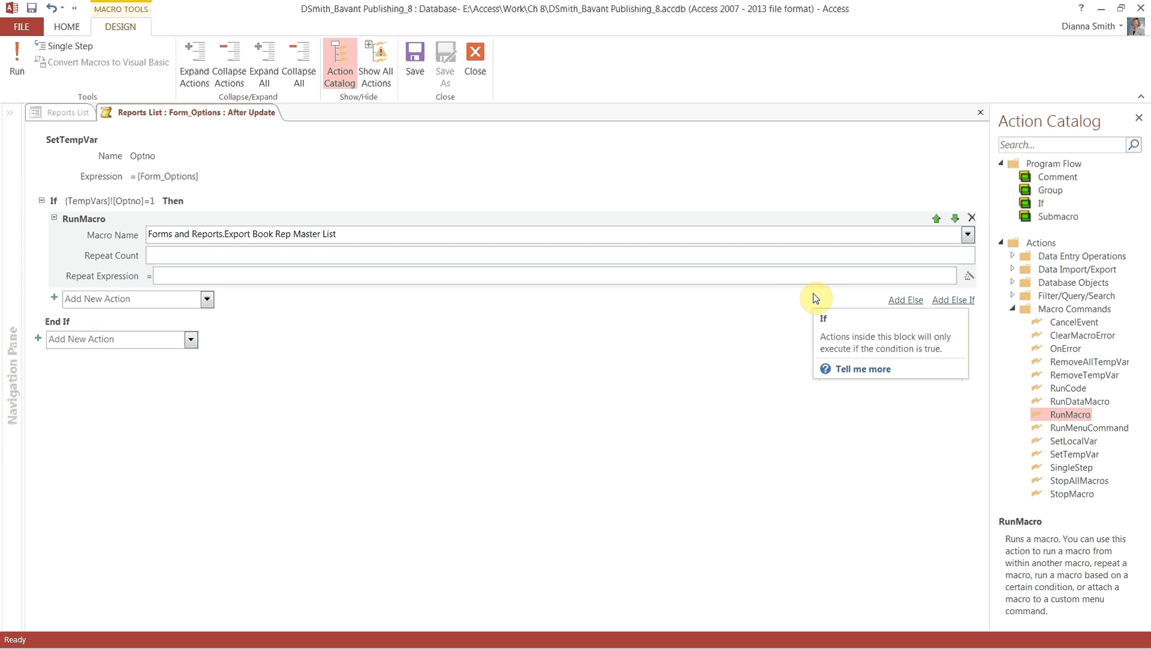
{"action": "left_click", "coordinate": [953, 300]}
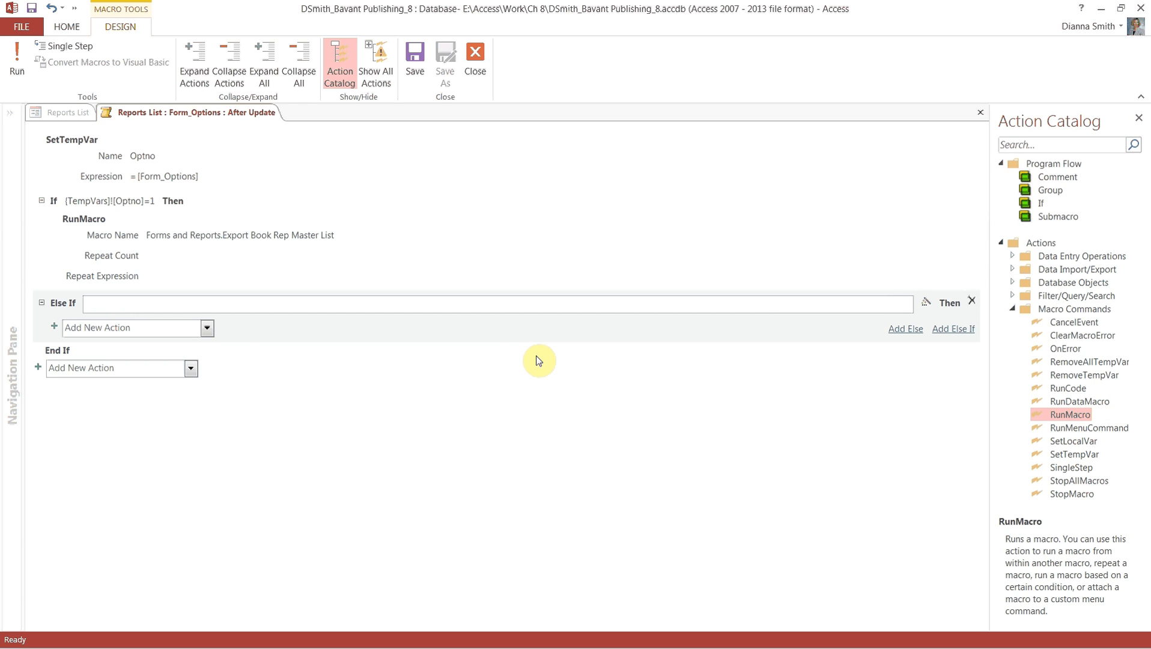
{"action": "left_click", "coordinate": [234, 310]}
{"action": "type", "text": "[Temp"}
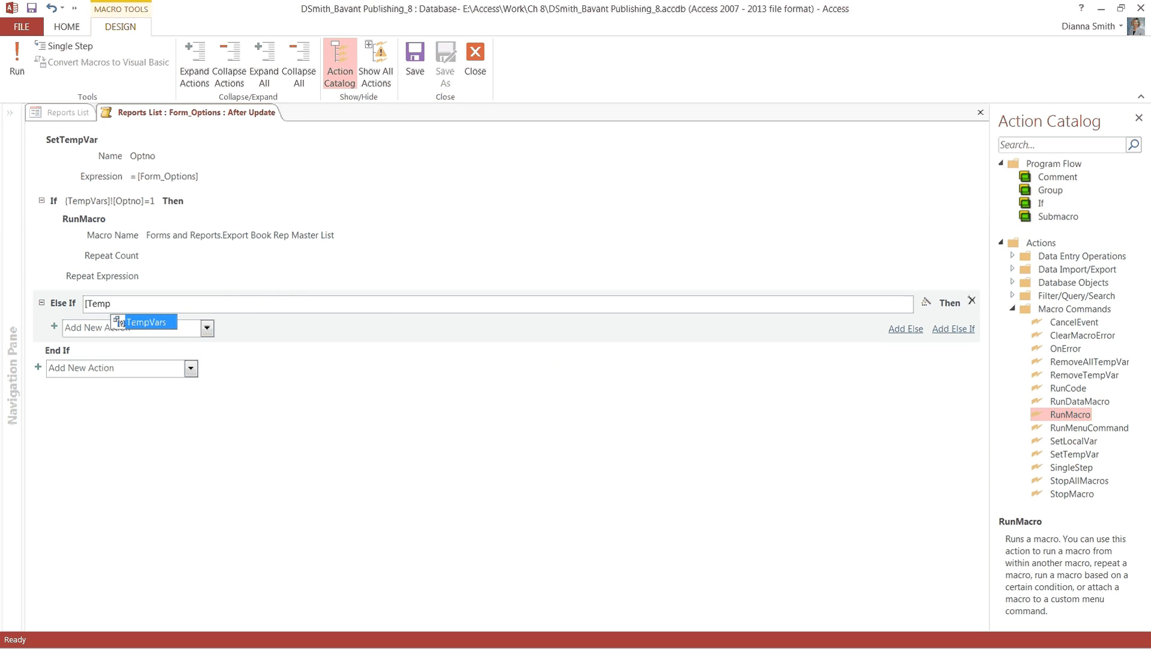
{"action": "double_click", "coordinate": [150, 323]}
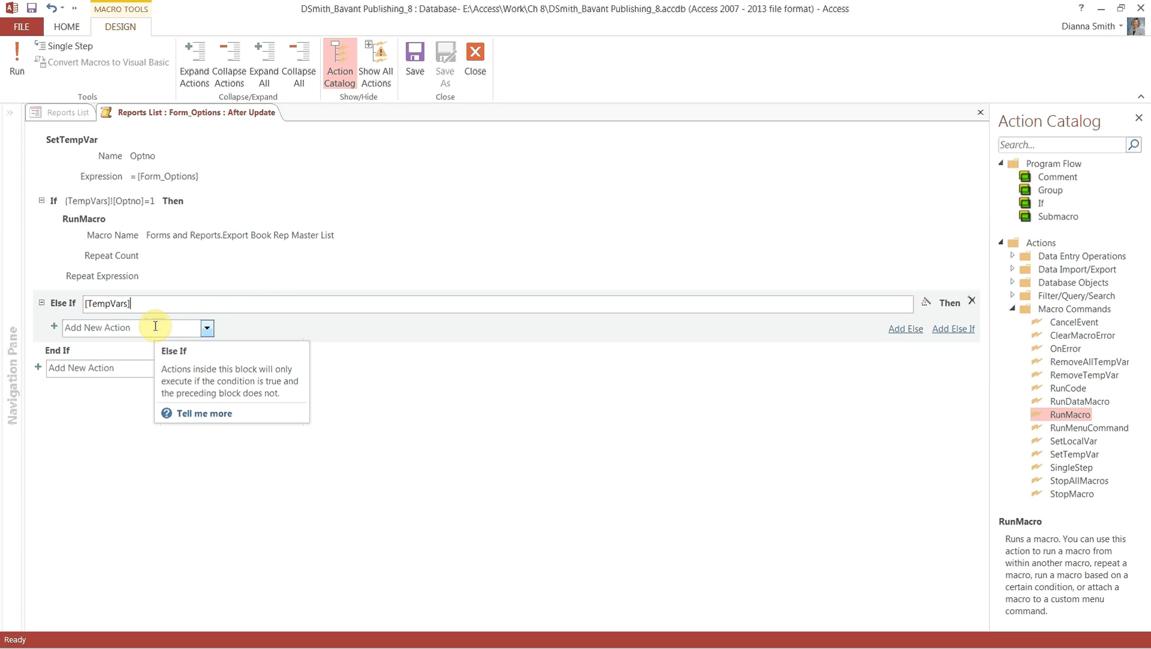
{"action": "type", "text": "!"}
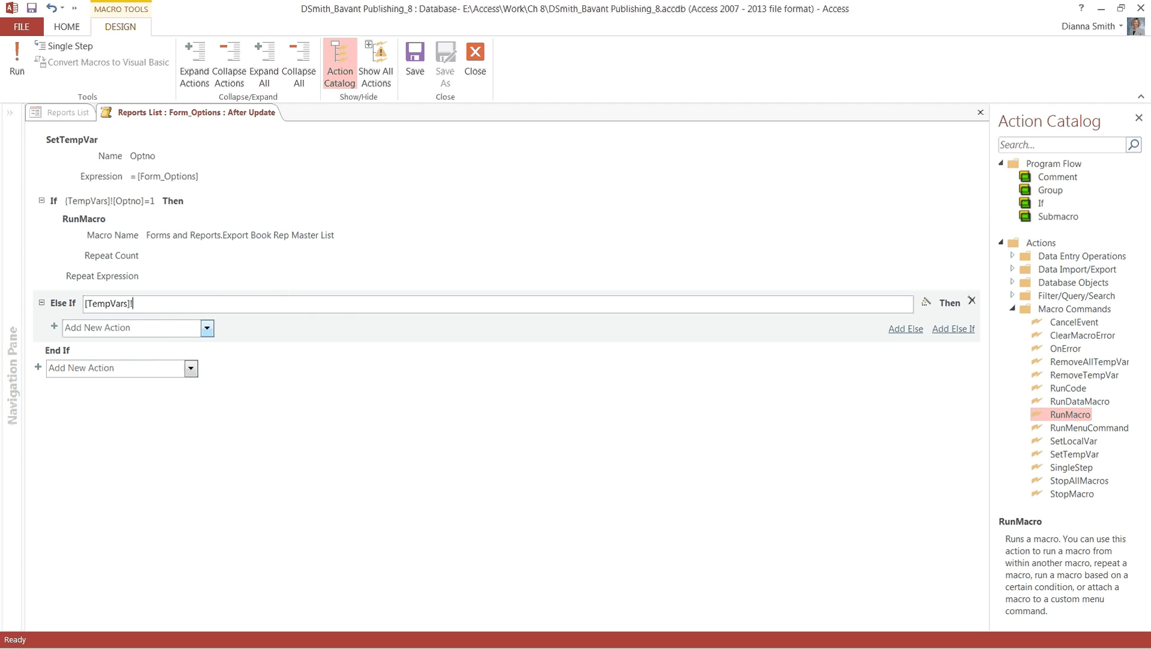
{"action": "type", "text": "[Optno]=2"}
Add a RunMacro action to the Optno=2 branch that runs Forms and Reports.Preview Customer Financial Report
{"action": "double_click", "coordinate": [1067, 416]}
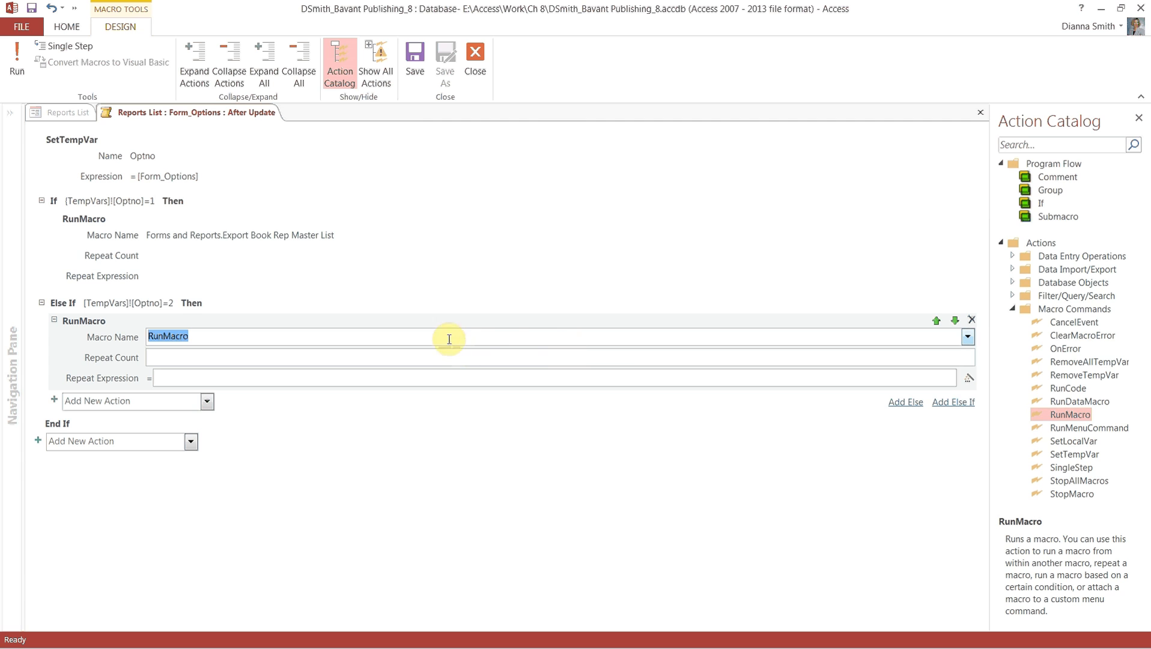
{"action": "left_click", "coordinate": [967, 337]}
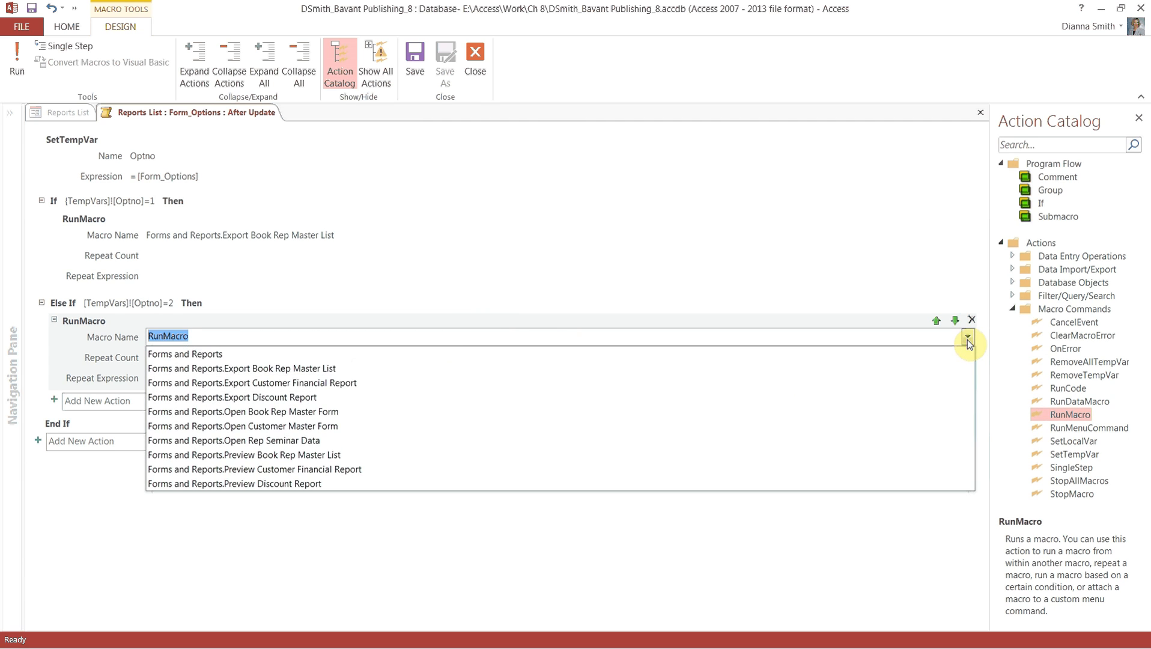
{"action": "left_click", "coordinate": [968, 338]}
{"action": "left_click", "coordinate": [967, 338]}
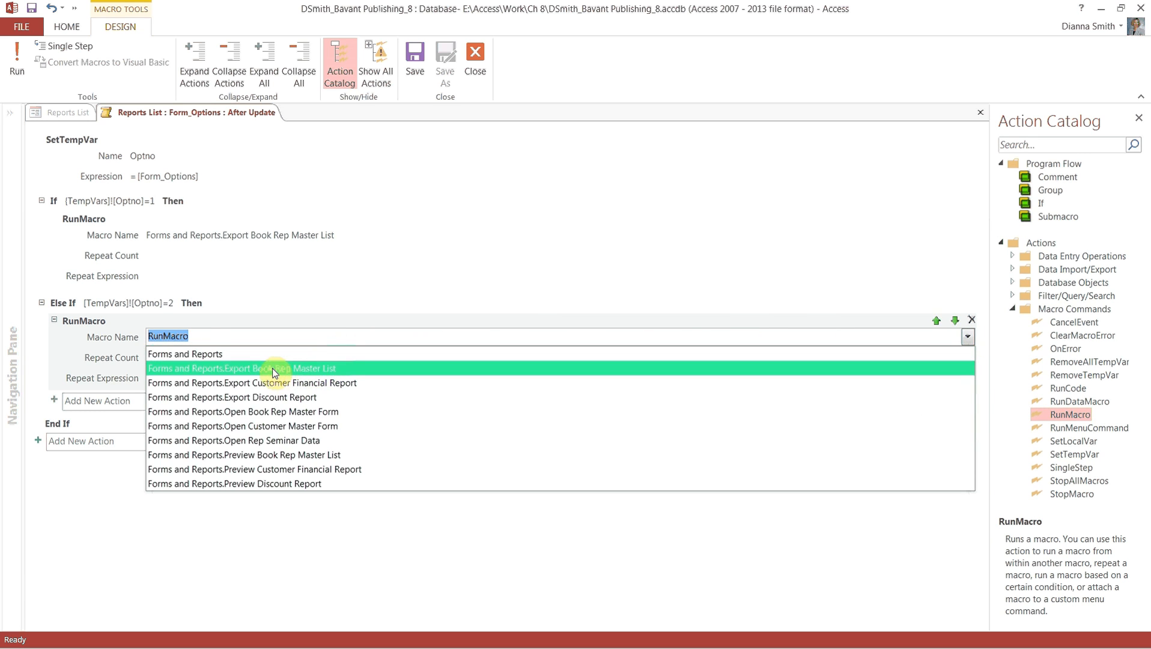
{"action": "left_click", "coordinate": [237, 468]}
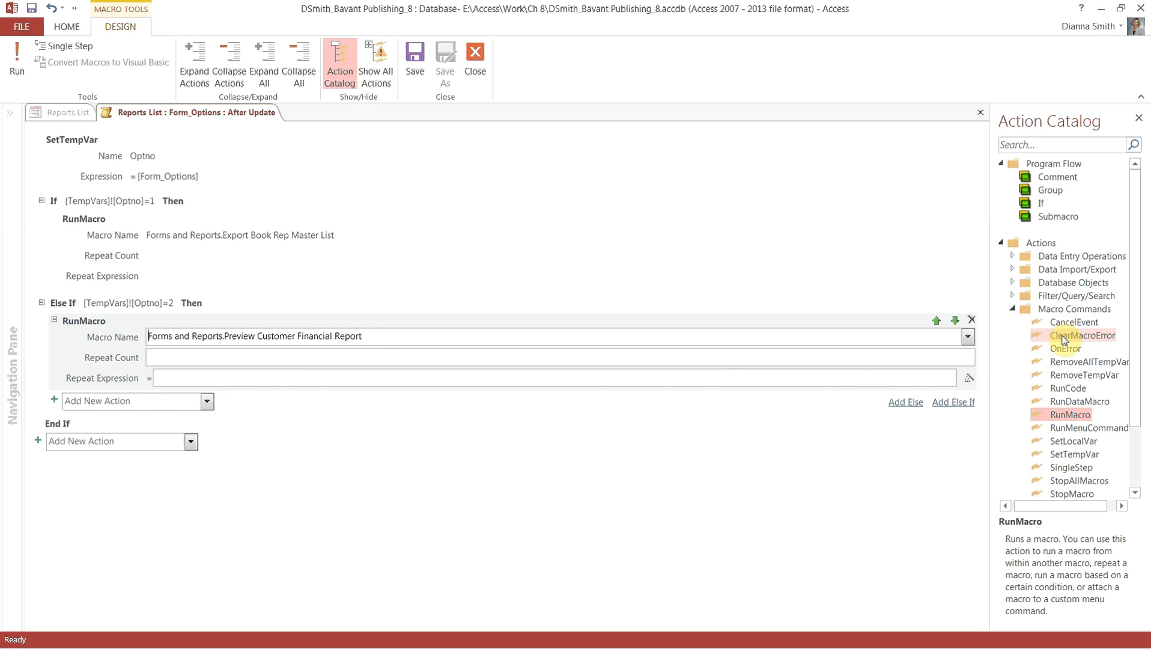
Add another Else If branch with the condition [TempVars]![Optno]=3 and copy that condition text
{"action": "mouse_move", "coordinate": [1064, 340]}
{"action": "left_click", "coordinate": [954, 402]}
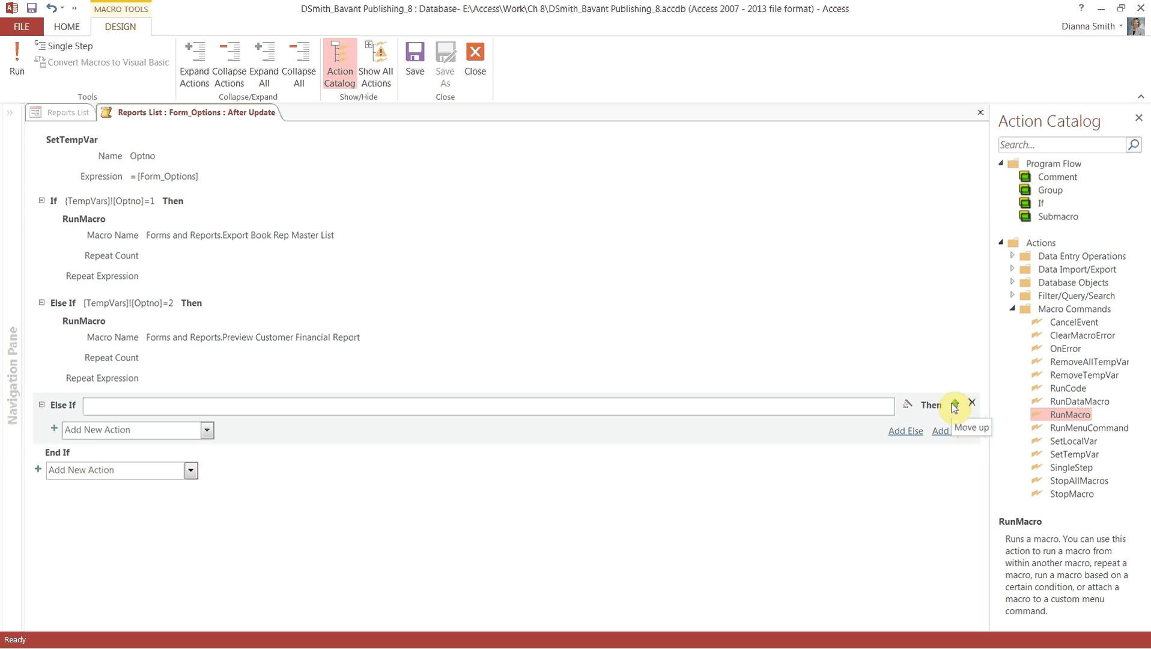
{"action": "mouse_move", "coordinate": [688, 402]}
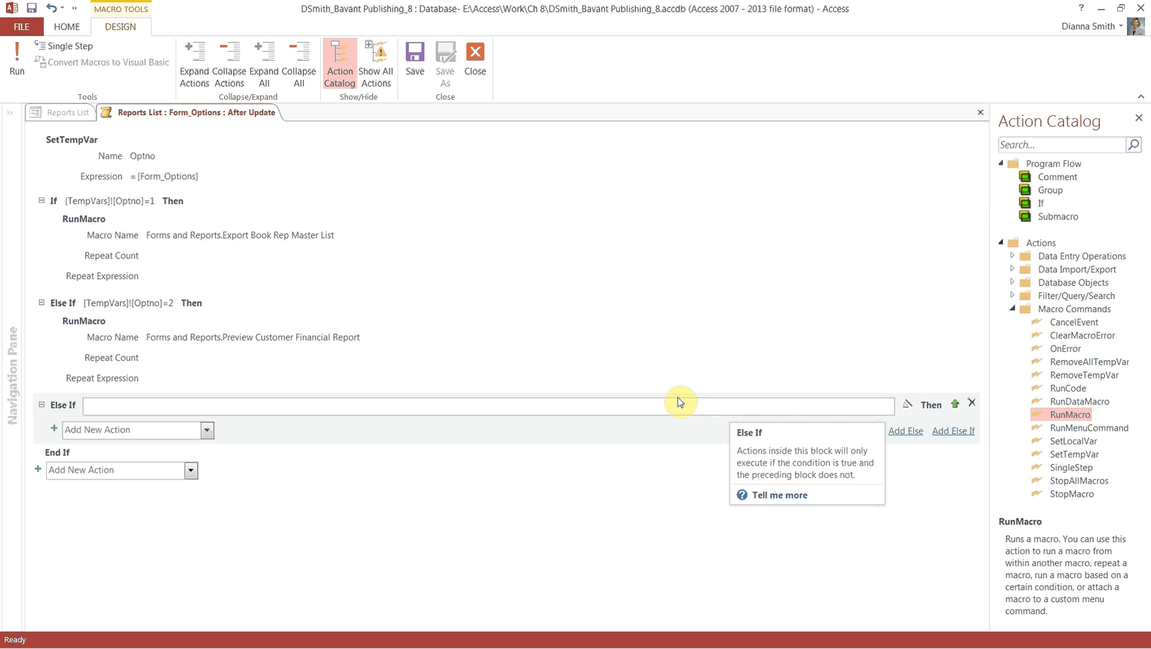
{"action": "type", "text": "[Te"}
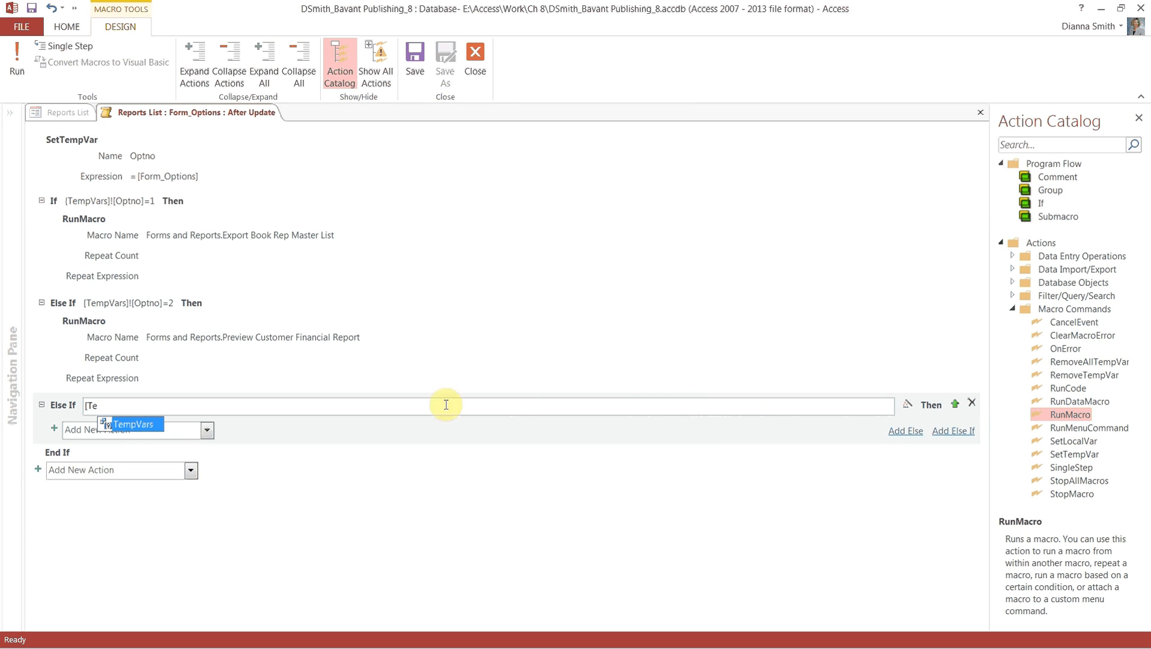
{"action": "double_click", "coordinate": [133, 423]}
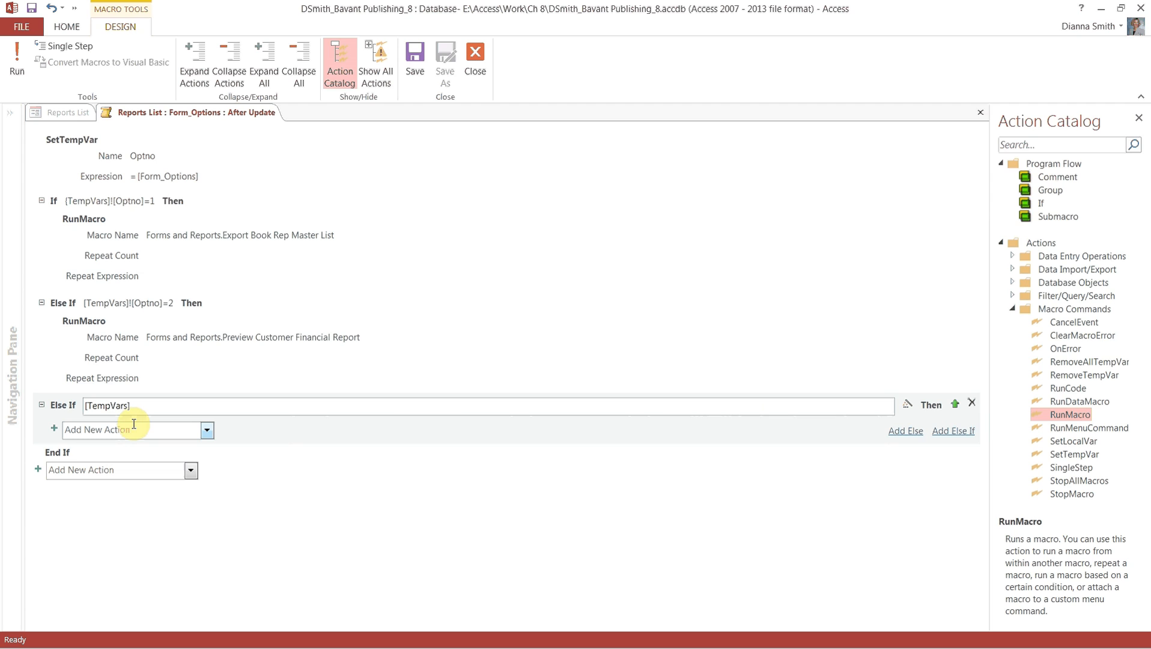
{"action": "type", "text": "![Optno"}
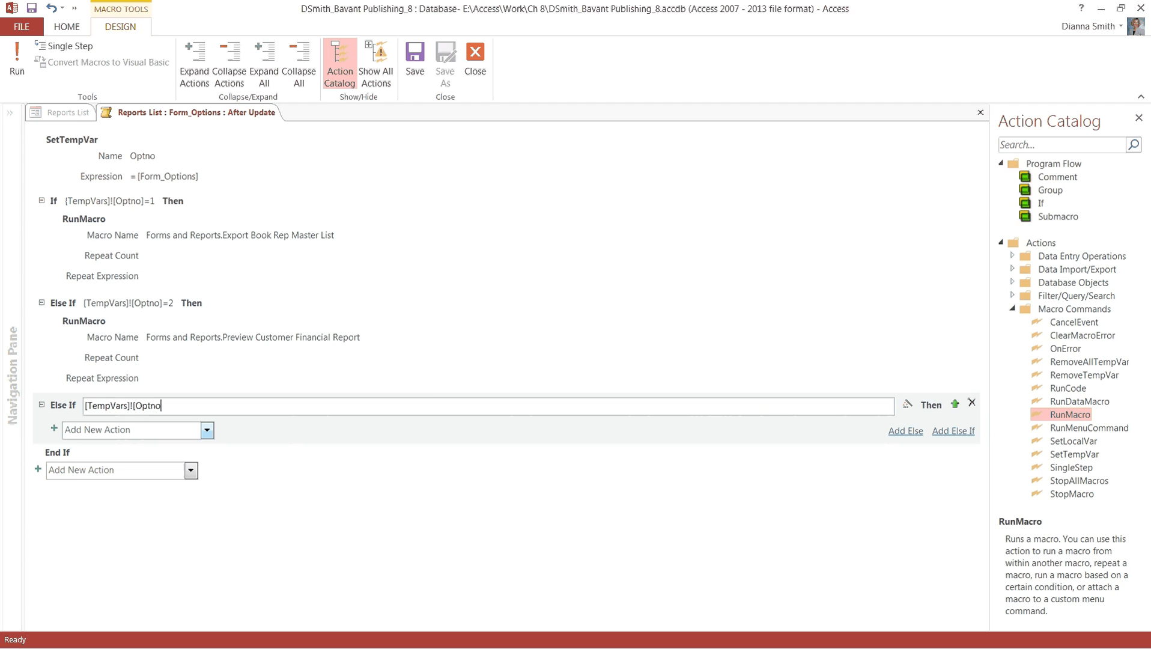
{"action": "type", "text": "]=3"}
{"action": "left_click_drag", "start_coordinate": [176, 405], "coordinate": [82, 406]}
{"action": "key", "text": "ctrl+c"}
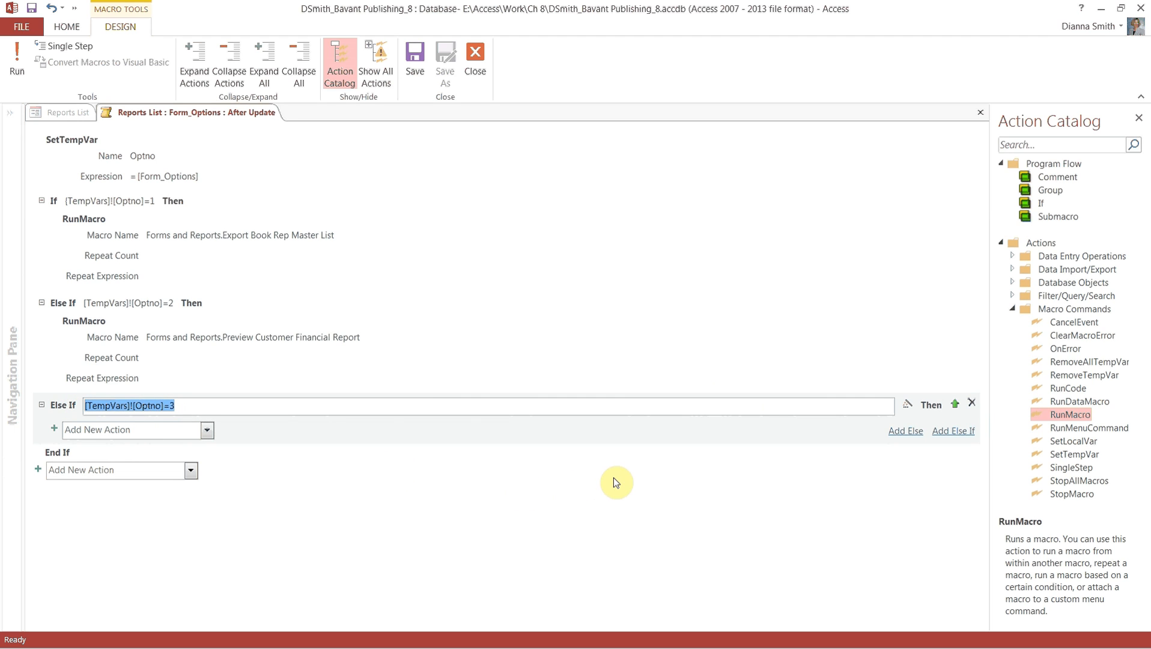
Add a RunMacro action to the Optno=3 branch that runs Forms and Reports.Preview Discount Report
{"action": "double_click", "coordinate": [1063, 419]}
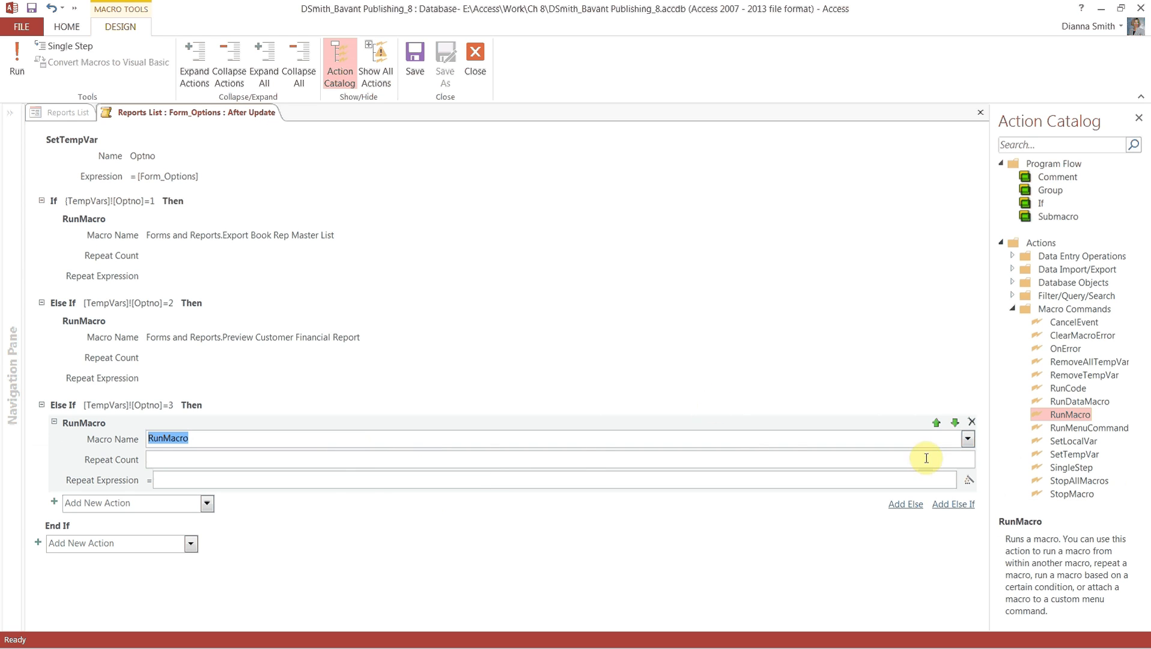
{"action": "left_click", "coordinate": [968, 439]}
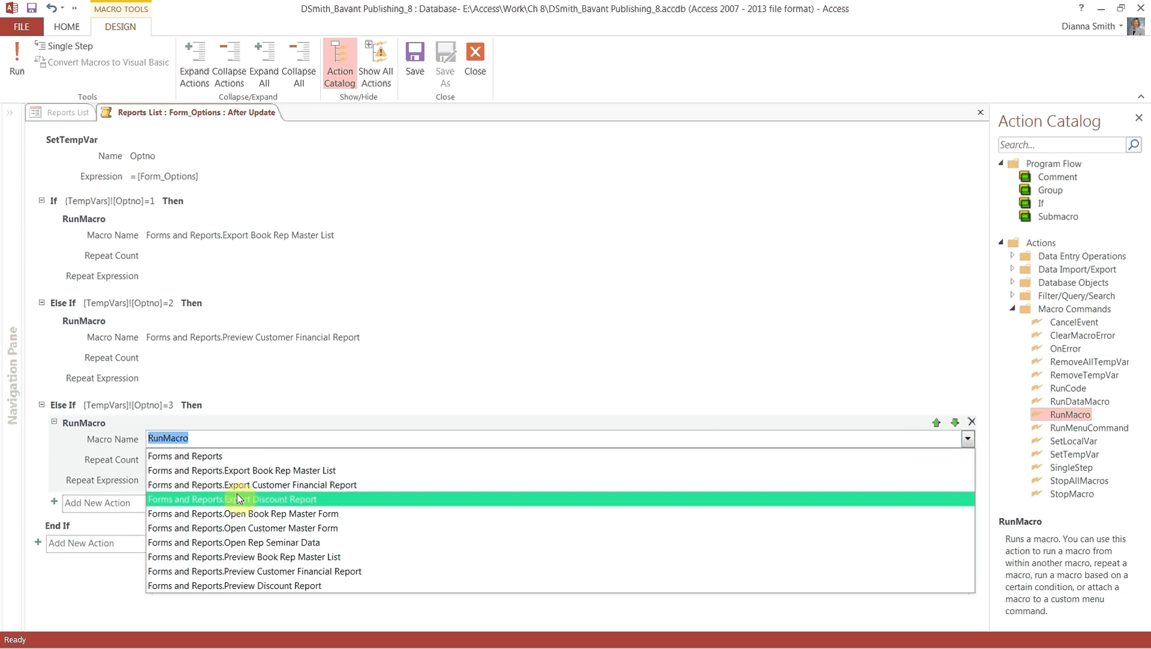
{"action": "left_click", "coordinate": [234, 586]}
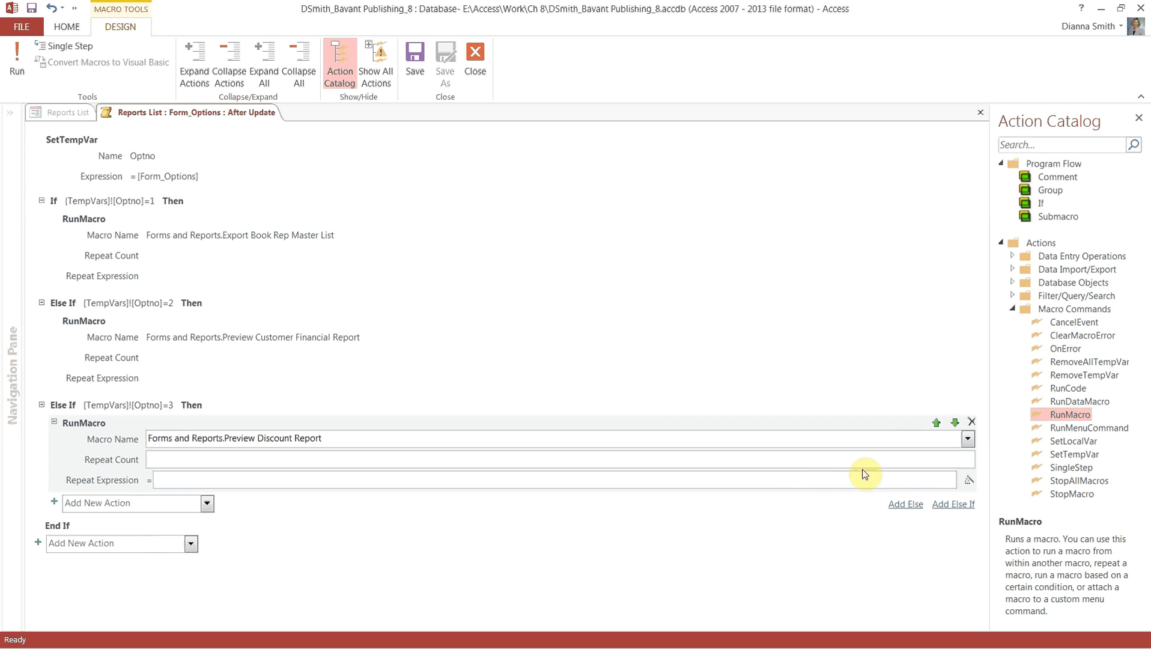
Add an Else If branch after the Optno=3 branch with the condition [TempVars]![Optno]=4
{"action": "left_click", "coordinate": [950, 508]}
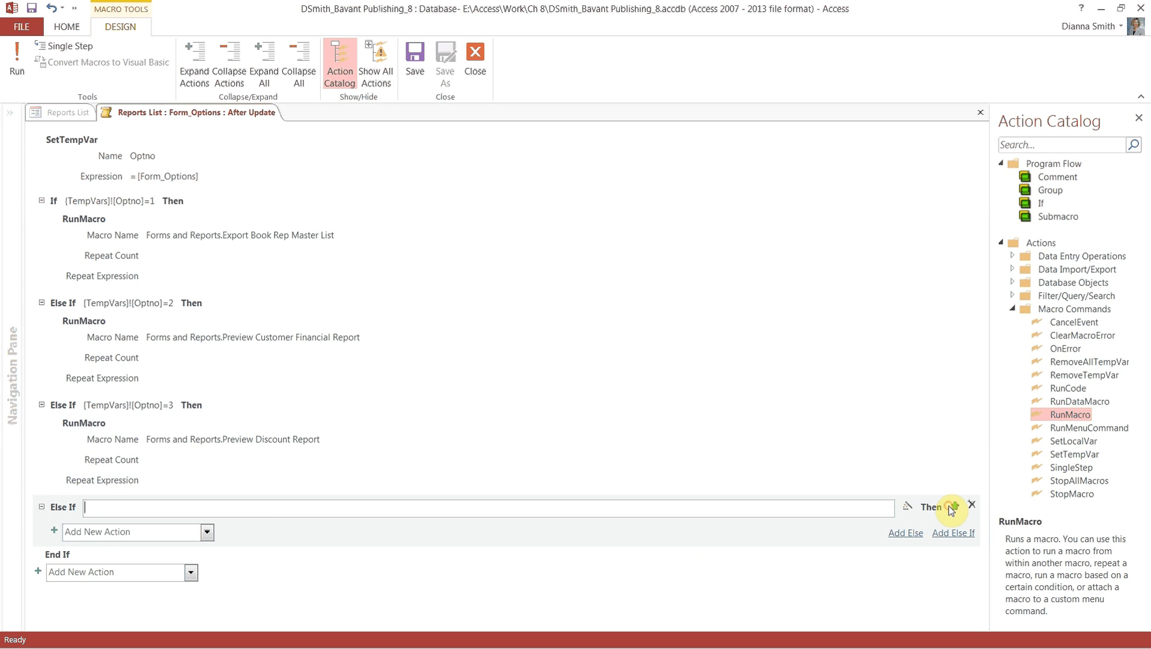
{"action": "right_click", "coordinate": [576, 507]}
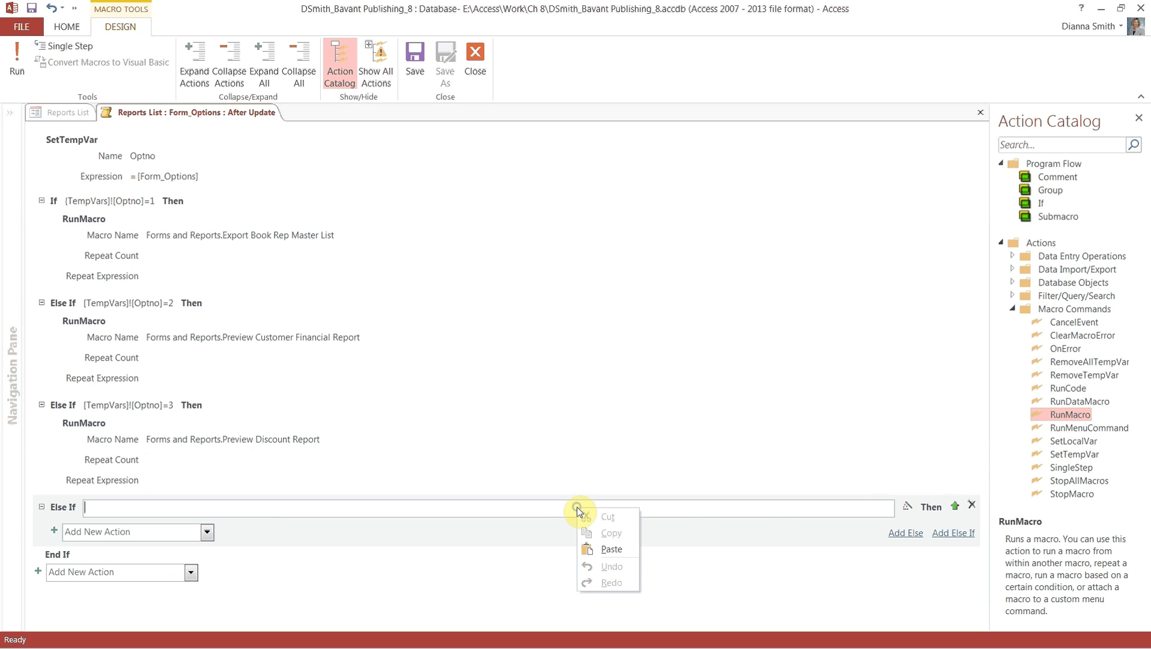
{"action": "left_click", "coordinate": [610, 549]}
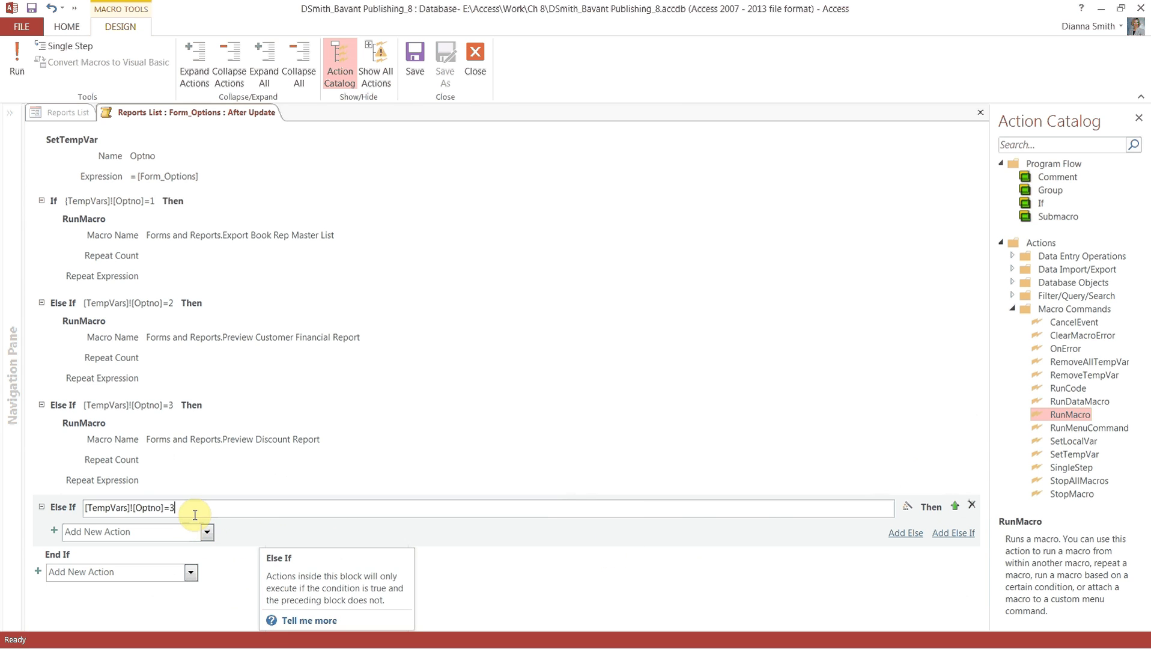
{"action": "key", "text": "BackSpace"}
{"action": "type", "text": "4"}
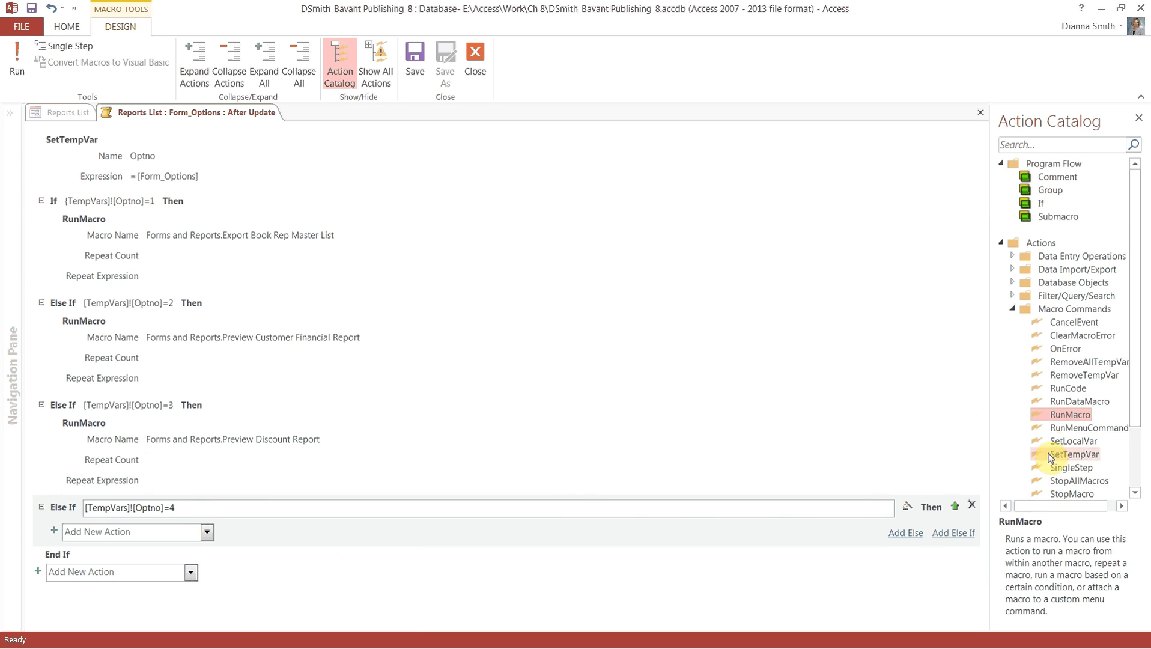
Add a RunMacro action to the Optno=4 branch that runs Forms and Reports.Export Book Rep Master List
{"action": "double_click", "coordinate": [1059, 418]}
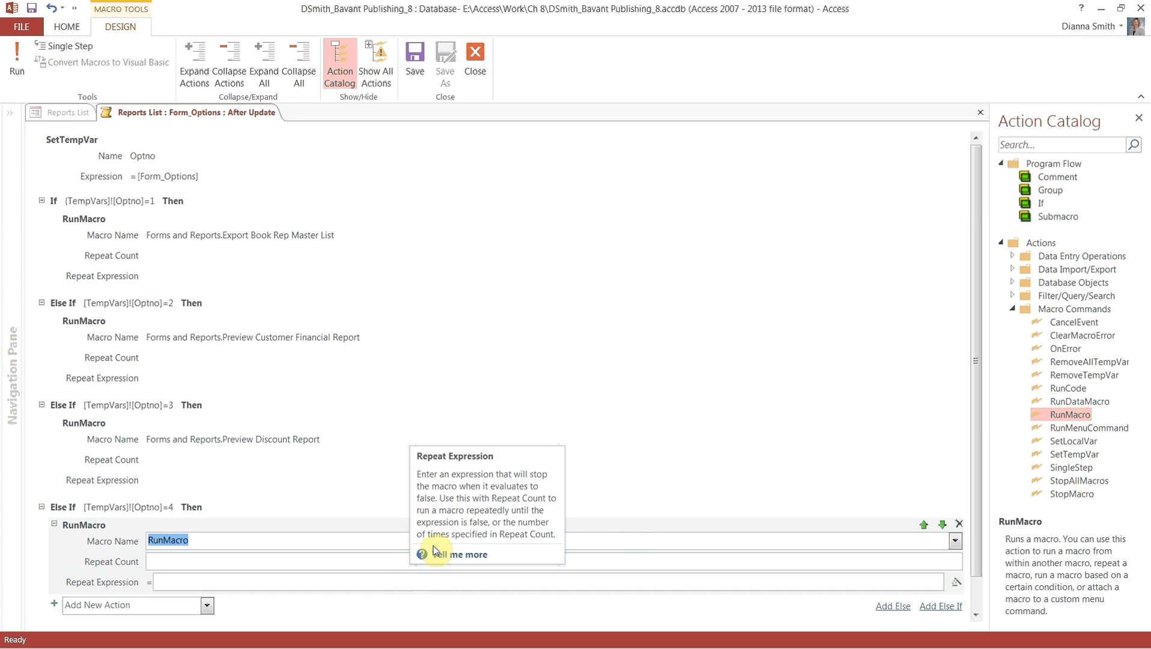
{"action": "left_click", "coordinate": [955, 542]}
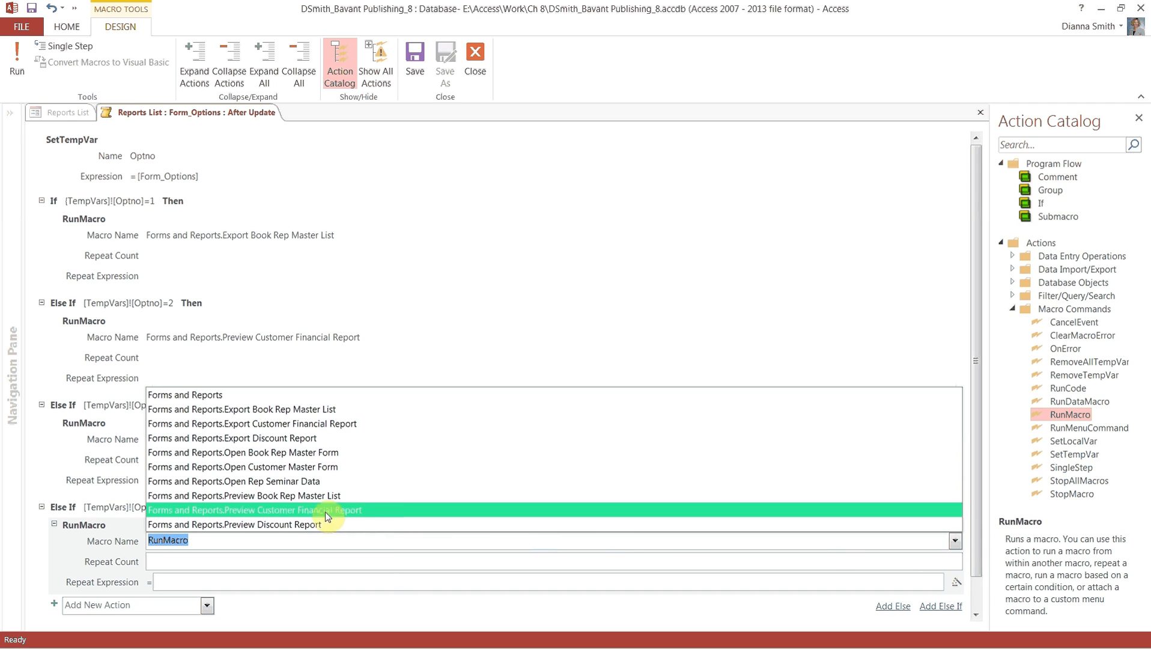
{"action": "left_click", "coordinate": [237, 410]}
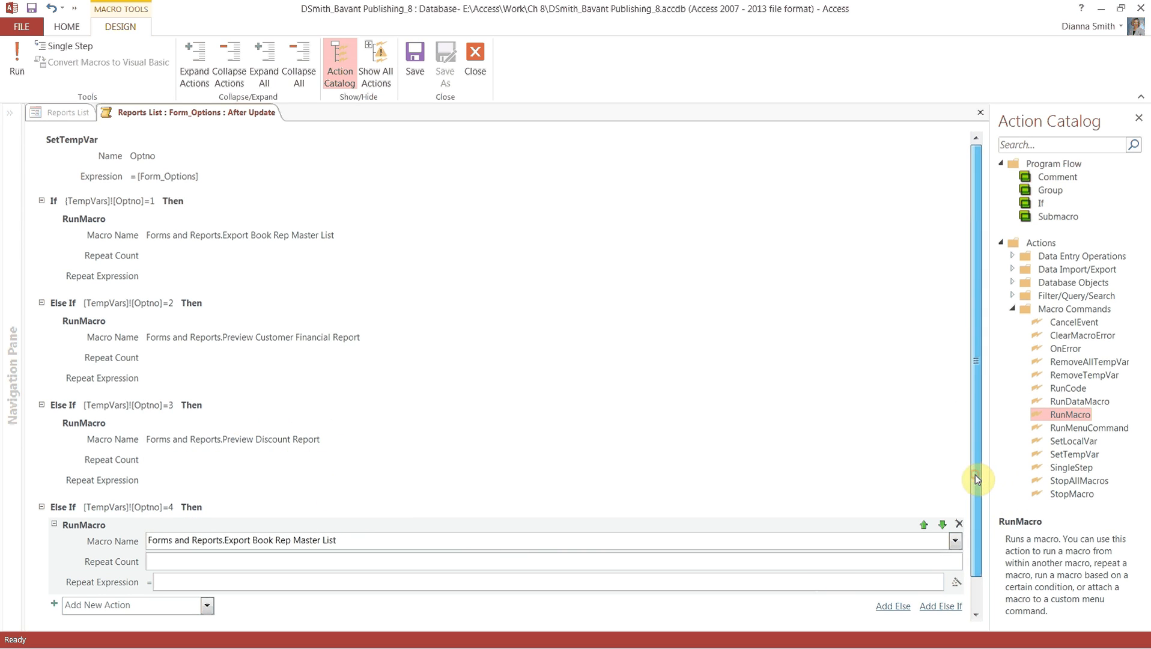
Add an Else If branch after the Optno=4 branch with the condition [TempVars]![Optno]=5
{"action": "left_click_drag", "start_coordinate": [975, 479], "coordinate": [986, 545]}
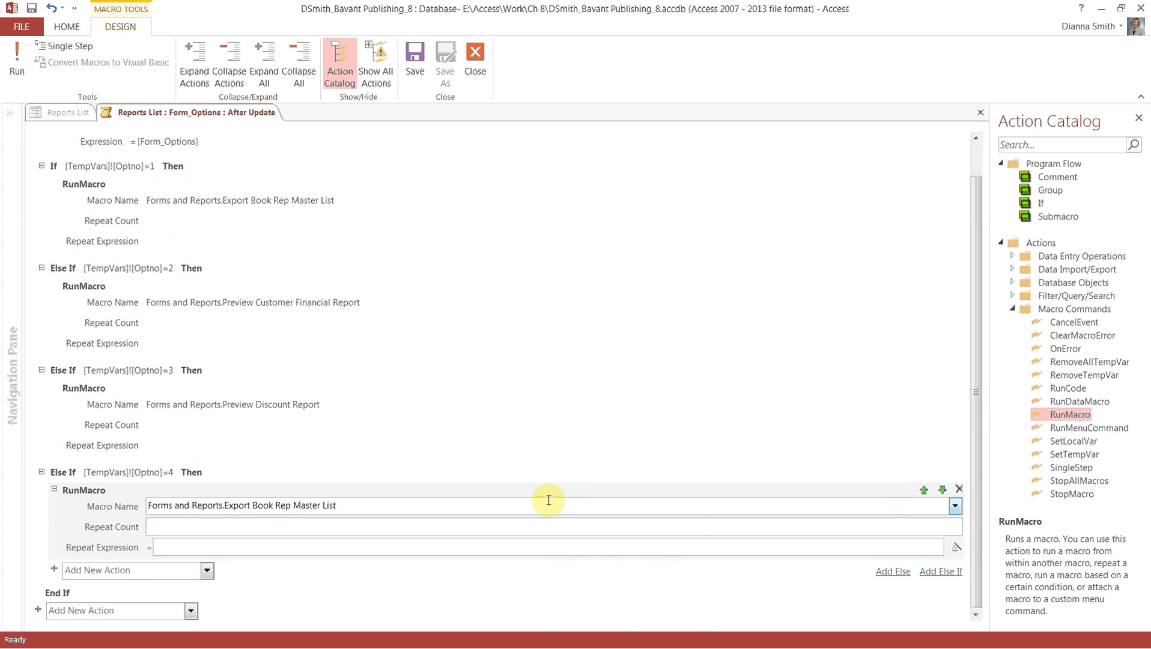
{"action": "left_click", "coordinate": [941, 572]}
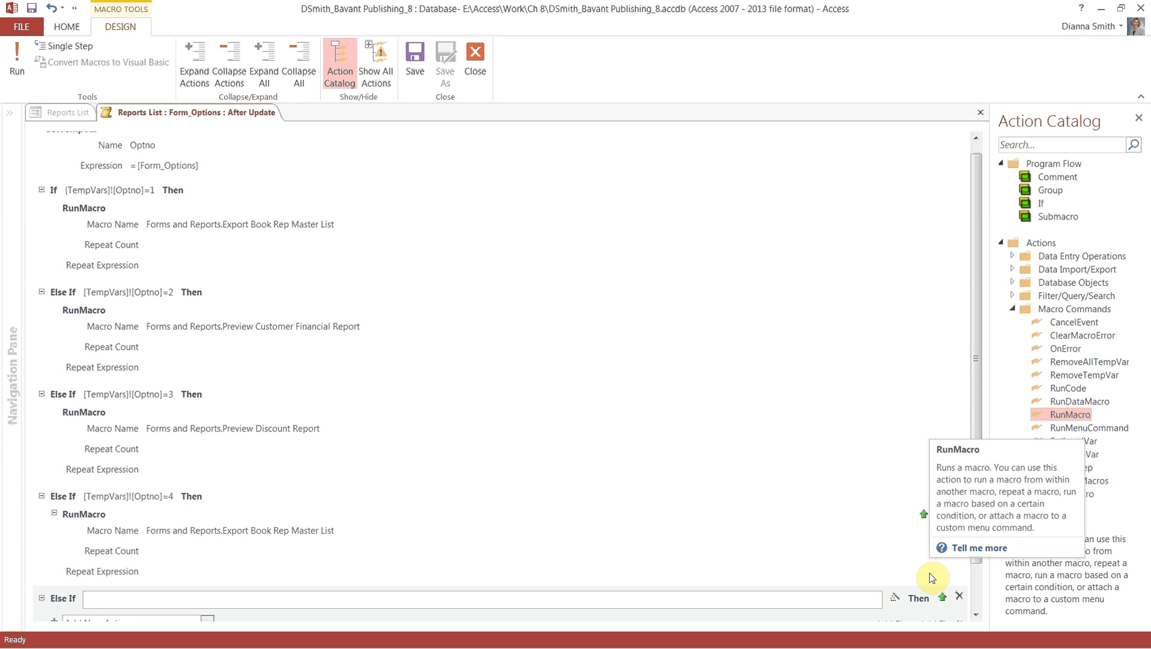
{"action": "right_click", "coordinate": [338, 598]}
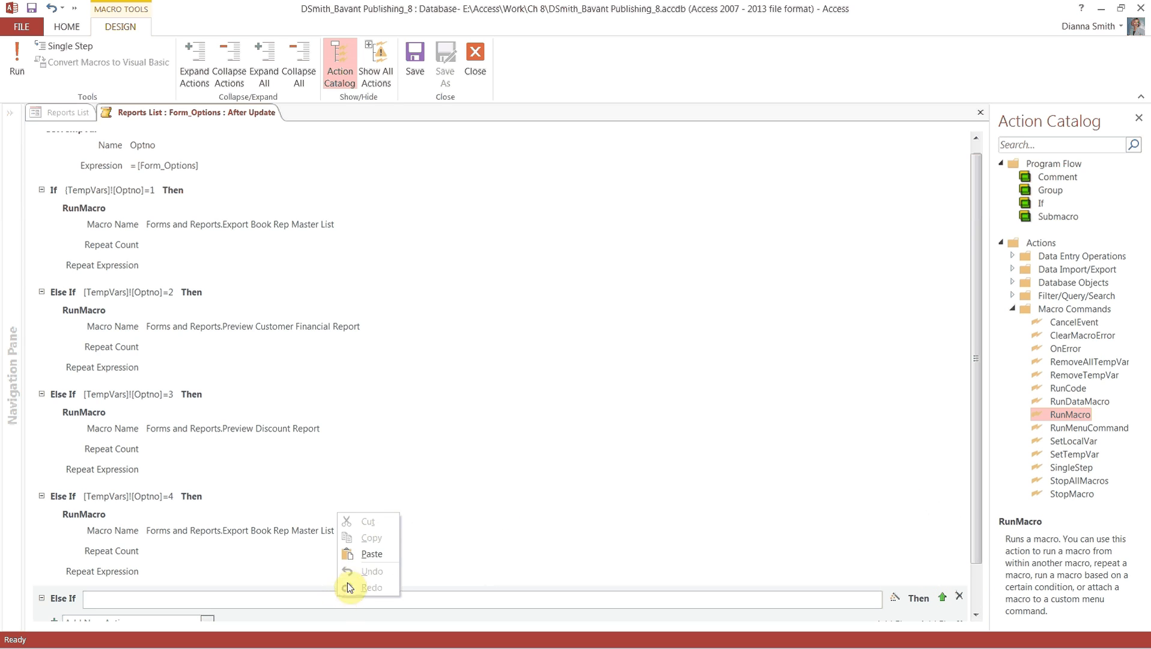
{"action": "left_click", "coordinate": [368, 554]}
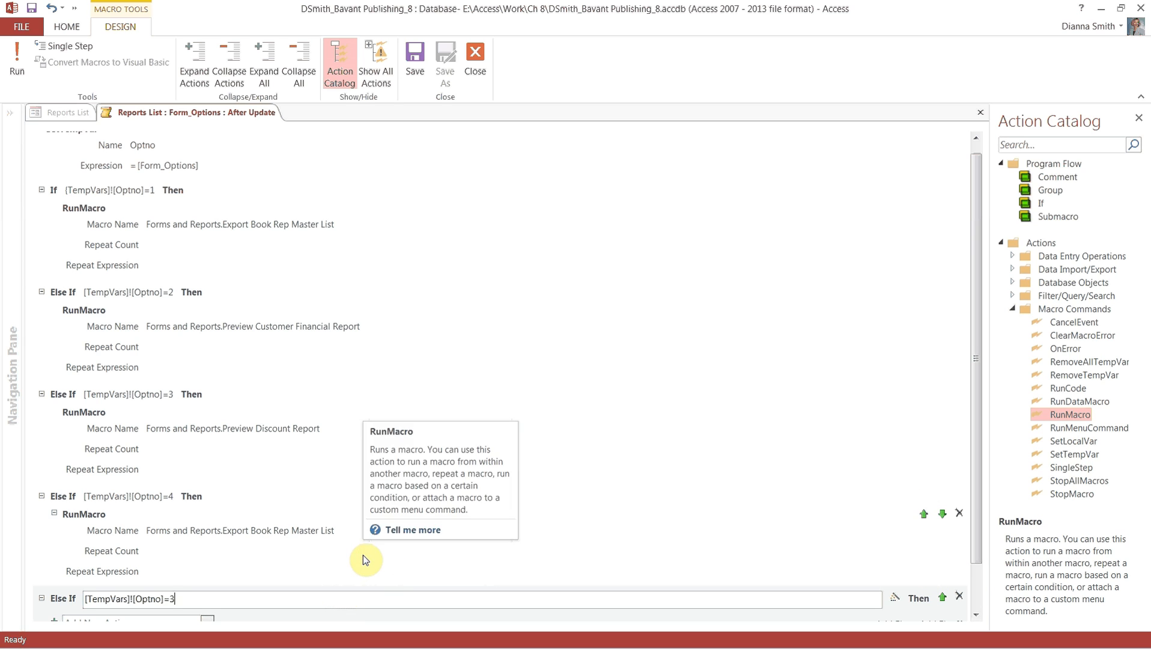
{"action": "key", "text": "BackSpace"}
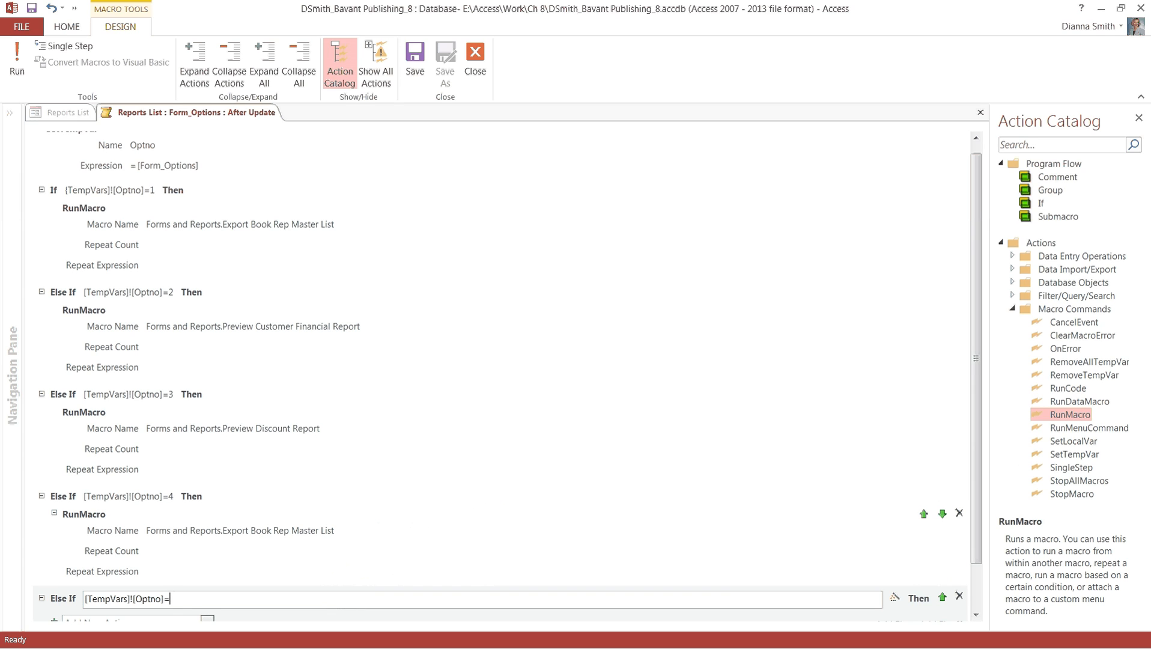
{"action": "type", "text": "5"}
Add a RunMacro action to the Optno=5 branch that runs Forms and Reports.Export Customer Financial Report
{"action": "left_click", "coordinate": [1052, 420]}
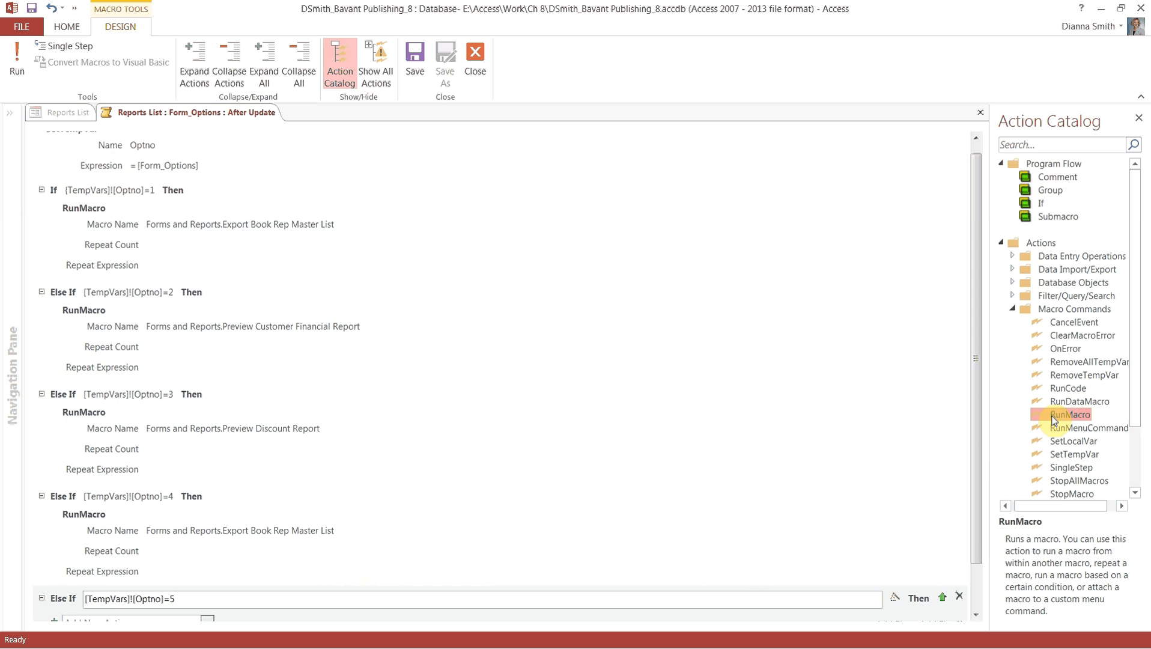
{"action": "double_click", "coordinate": [1053, 419]}
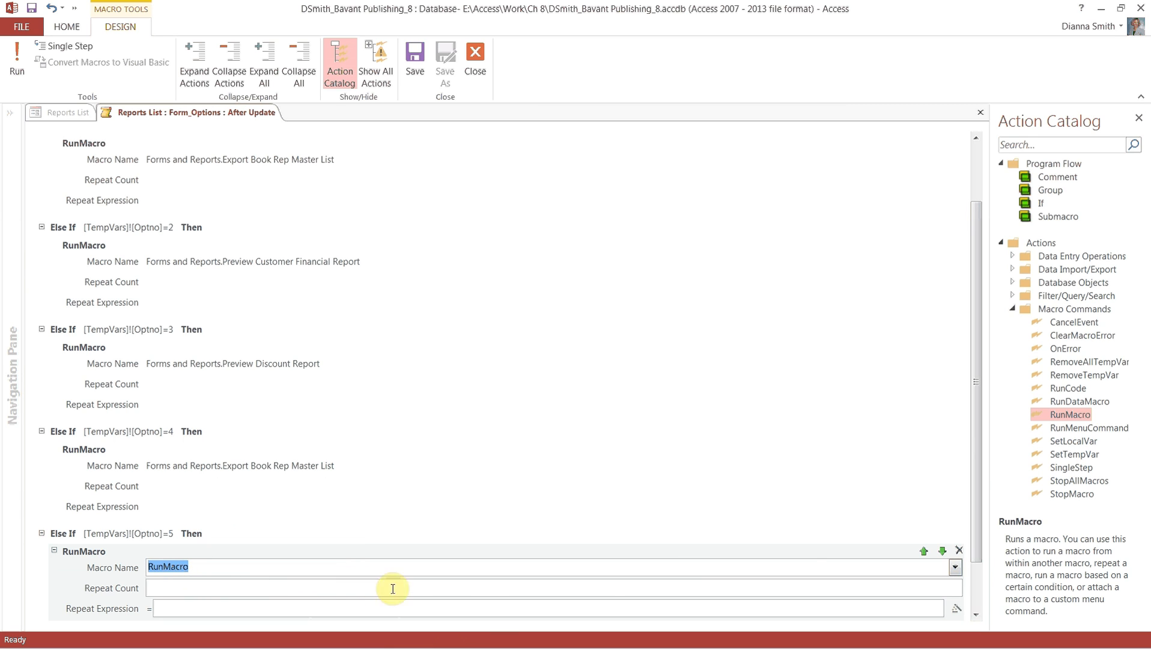
{"action": "left_click", "coordinate": [955, 567]}
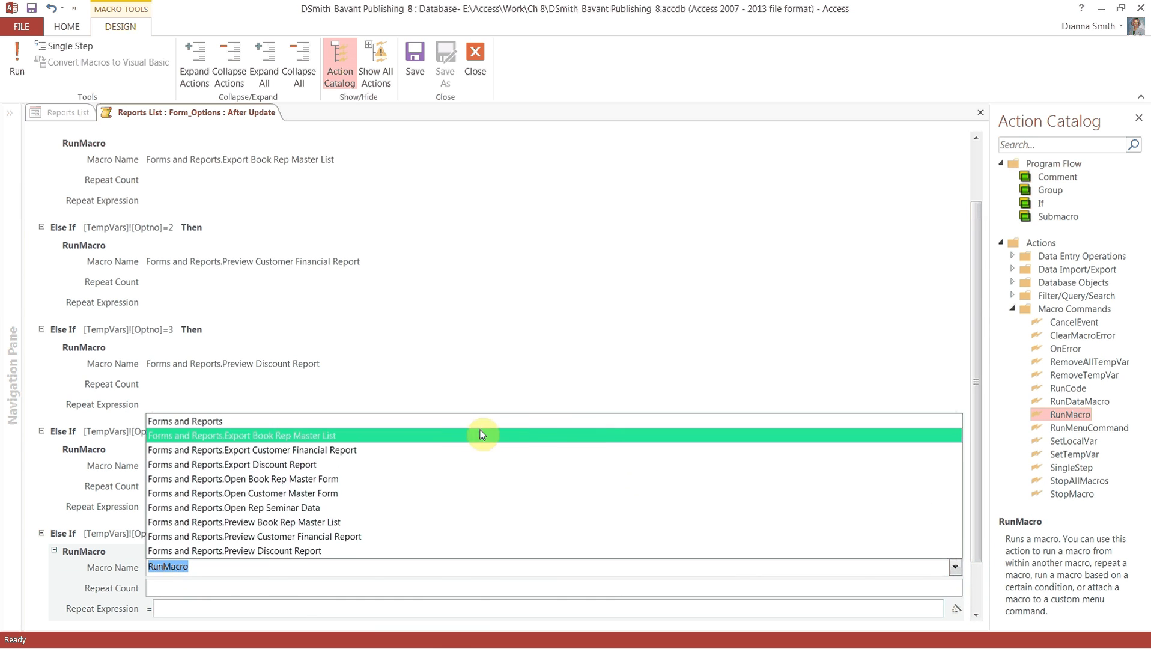
{"action": "left_click", "coordinate": [318, 451]}
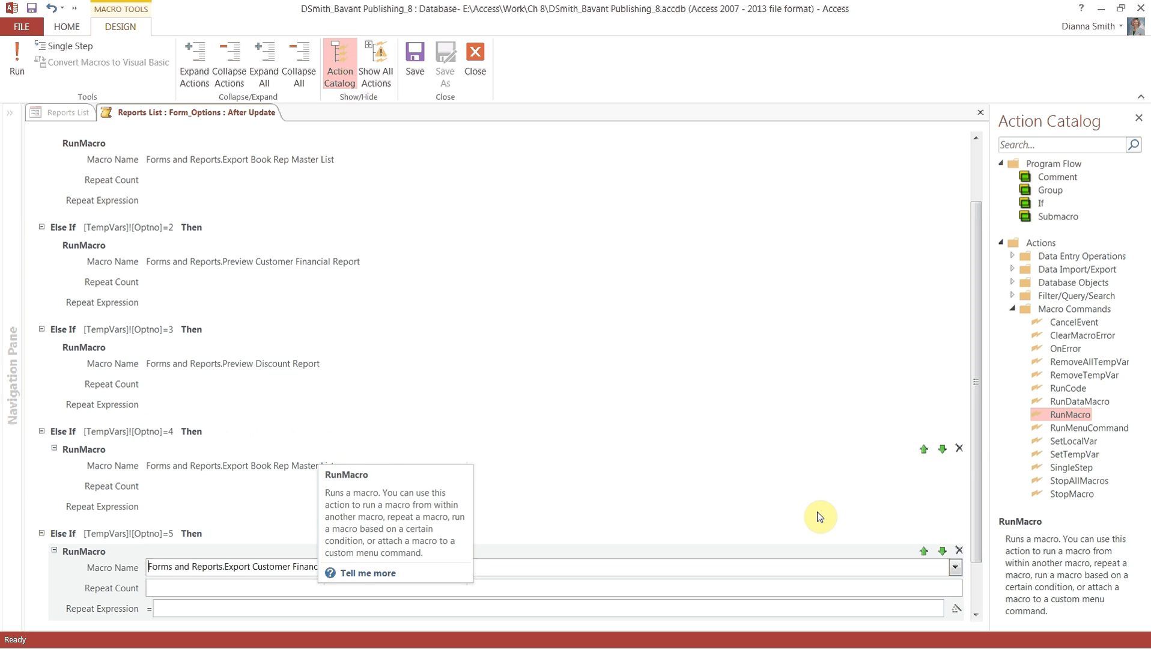
Add an Else If branch after the Optno=5 branch with the condition [TempVars]![Optno]=6
{"action": "scroll", "coordinate": [979, 450], "scroll_direction": "down", "scroll_amount": 1}
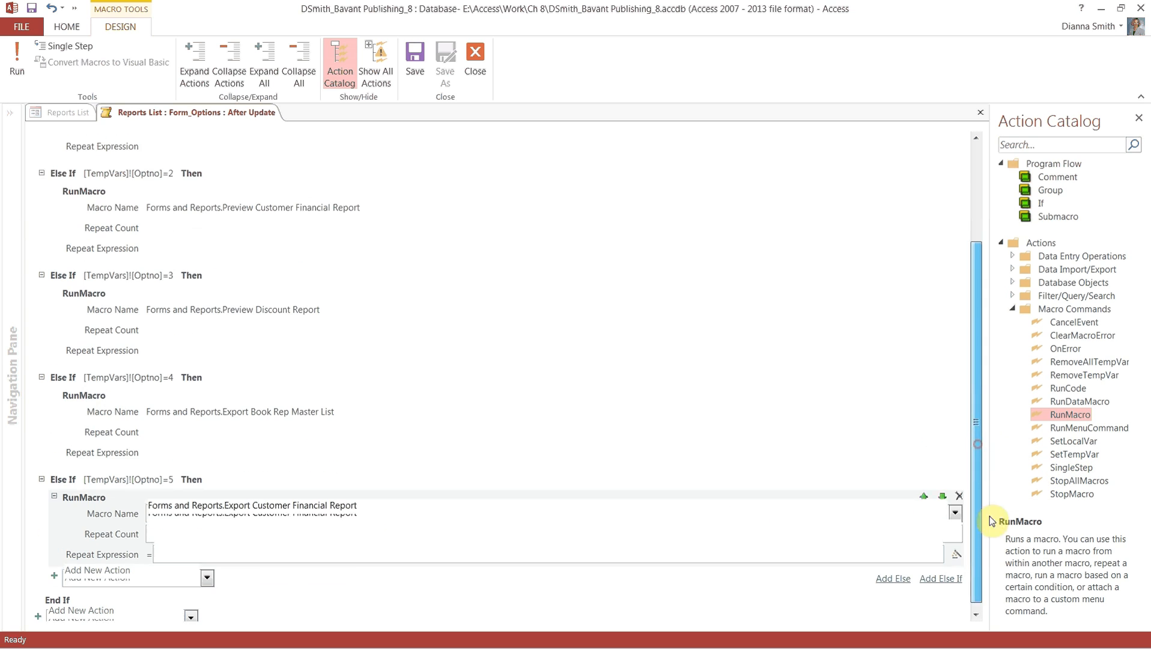
{"action": "left_click", "coordinate": [940, 572]}
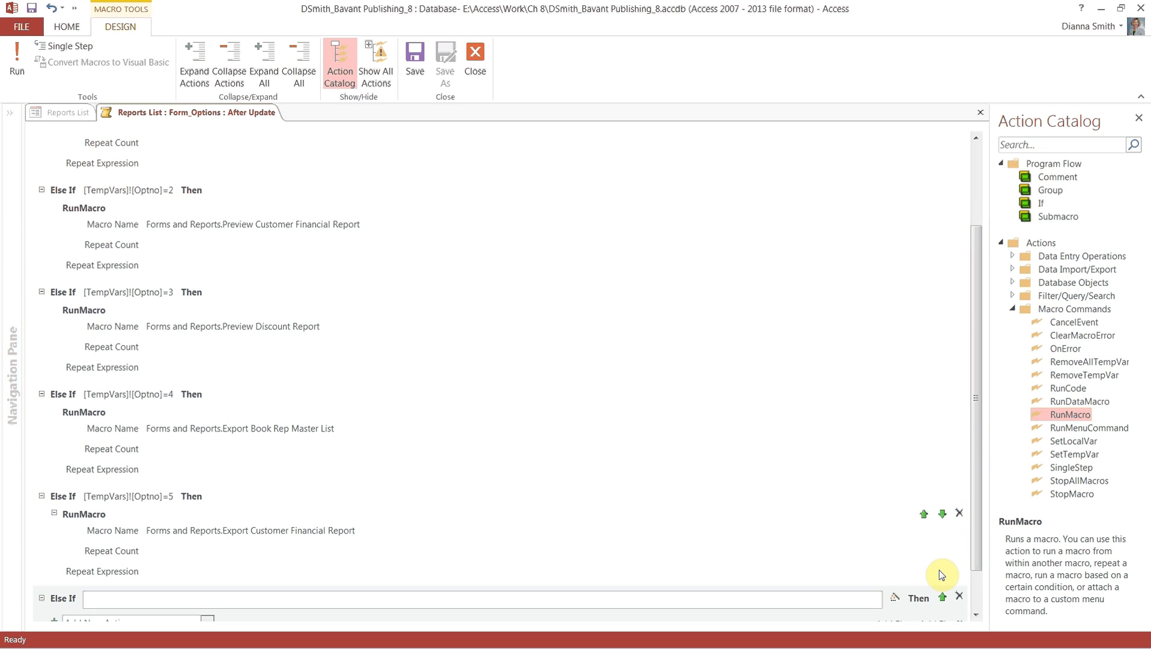
{"action": "right_click", "coordinate": [182, 597]}
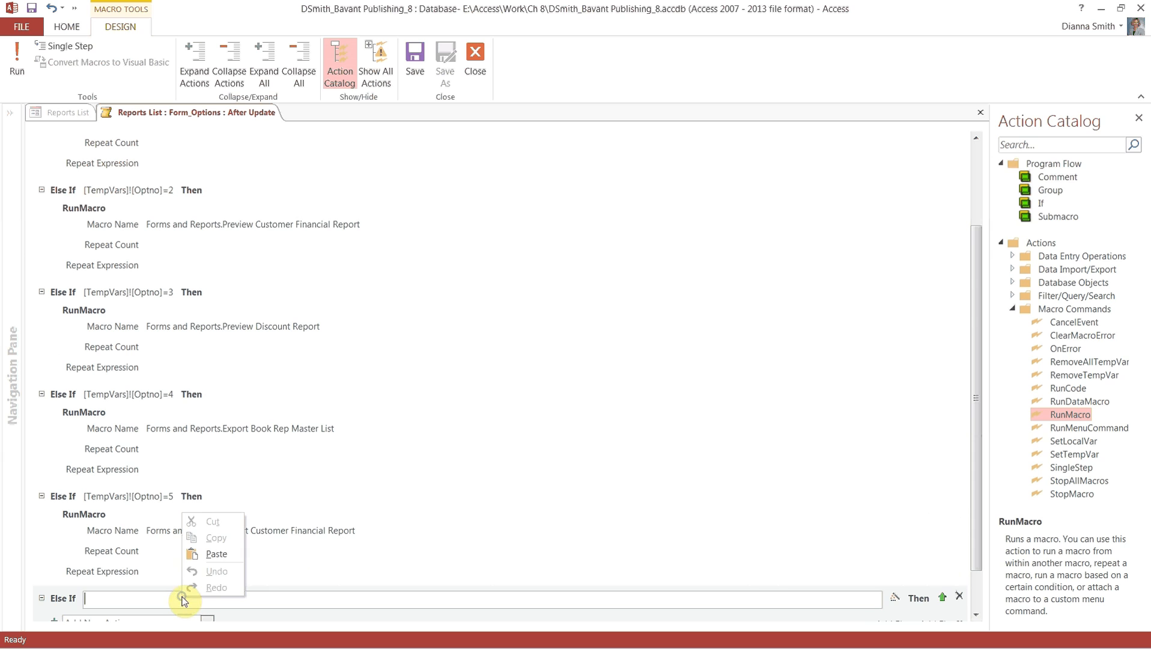
{"action": "left_click", "coordinate": [214, 553]}
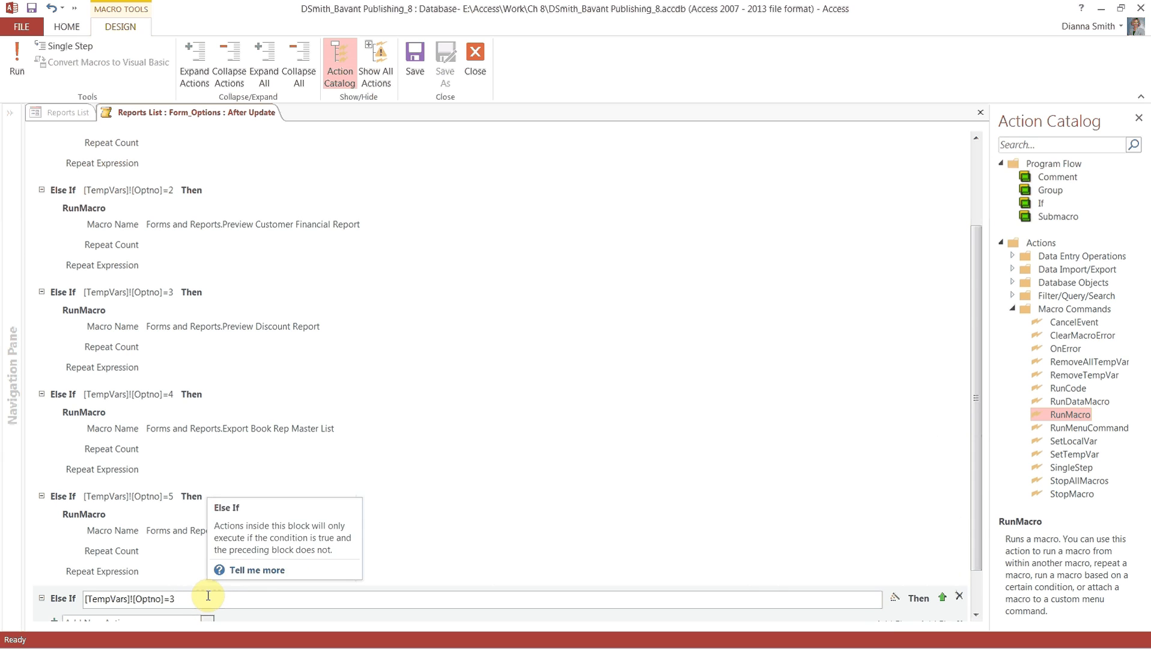
{"action": "key", "text": "BackSpace"}
{"action": "type", "text": "6"}
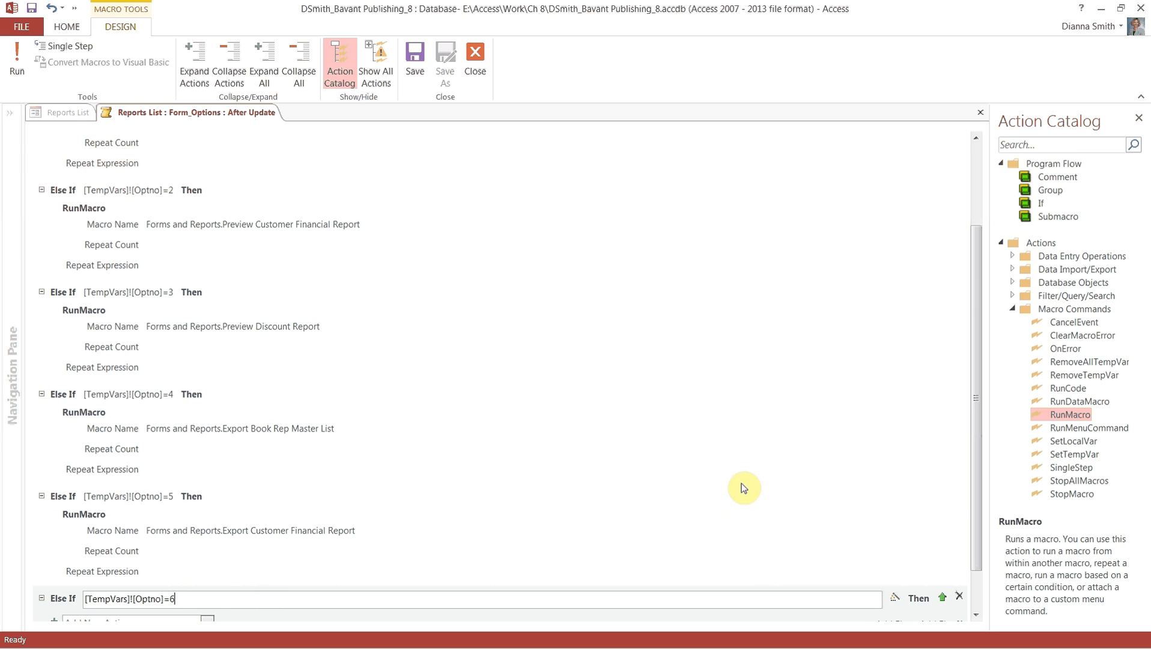
Add a RunMacro action to the Optno=6 branch that runs Forms and Reports.Export Discount Report
{"action": "left_click", "coordinate": [976, 397]}
{"action": "left_click_drag", "start_coordinate": [977, 397], "coordinate": [976, 490]}
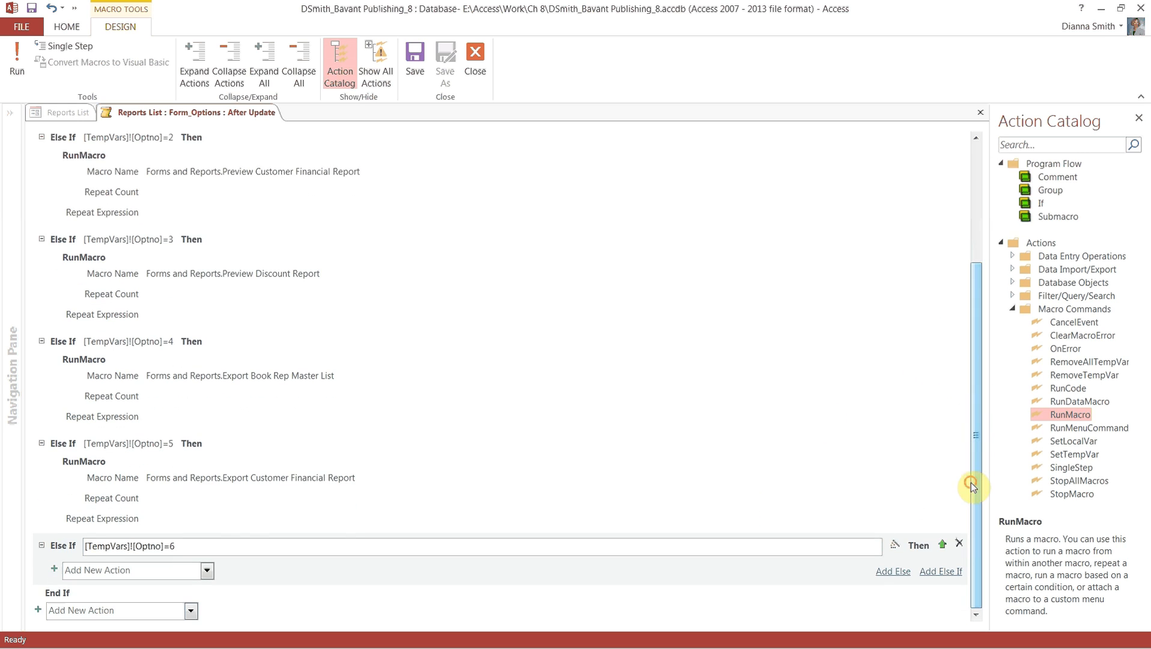
{"action": "double_click", "coordinate": [1085, 419]}
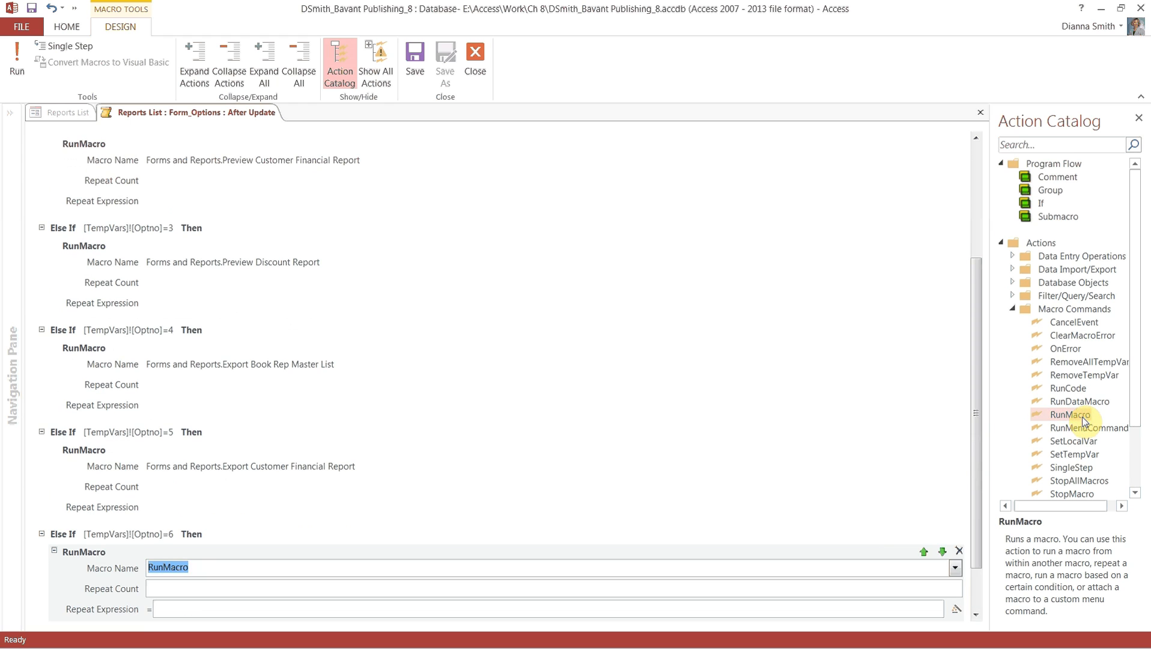
{"action": "left_click", "coordinate": [956, 569]}
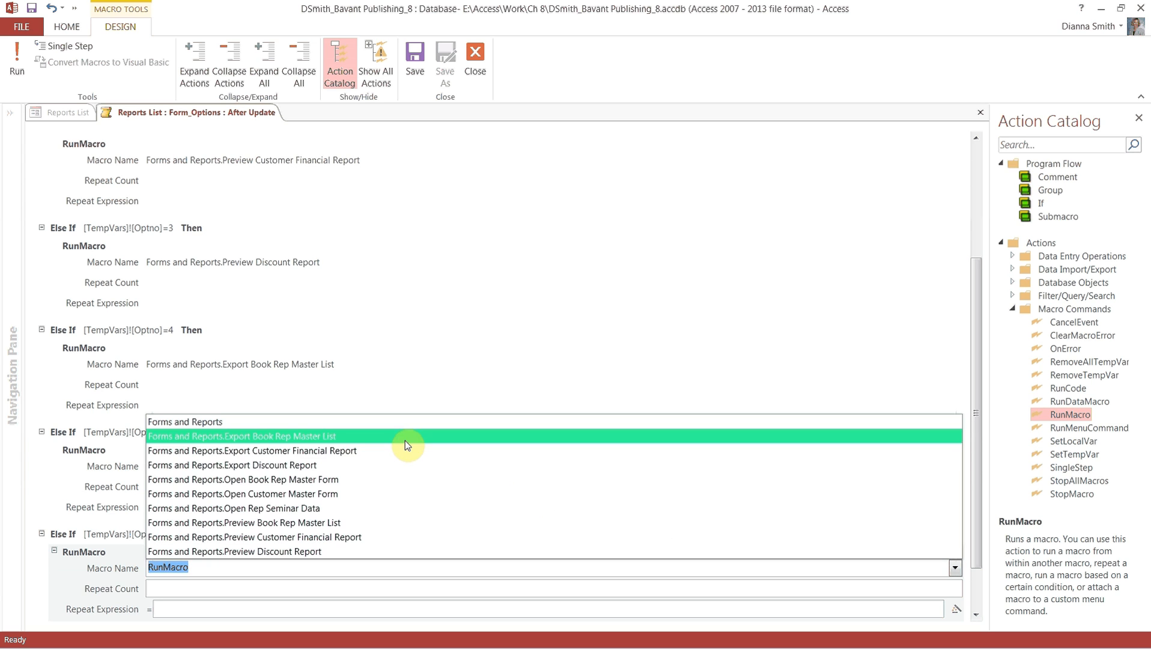
{"action": "left_click", "coordinate": [348, 464]}
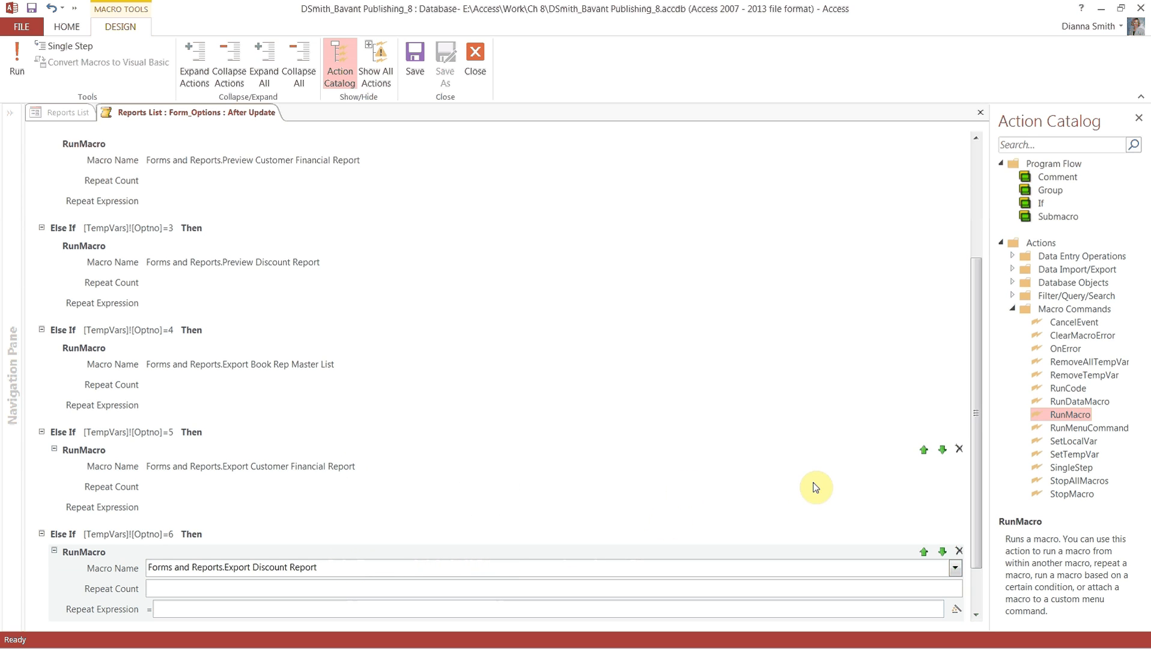
Add a RemoveTempVar action below End If that removes the temporary variable Optno
{"action": "left_click", "coordinate": [973, 402]}
{"action": "left_click_drag", "start_coordinate": [979, 418], "coordinate": [986, 471]}
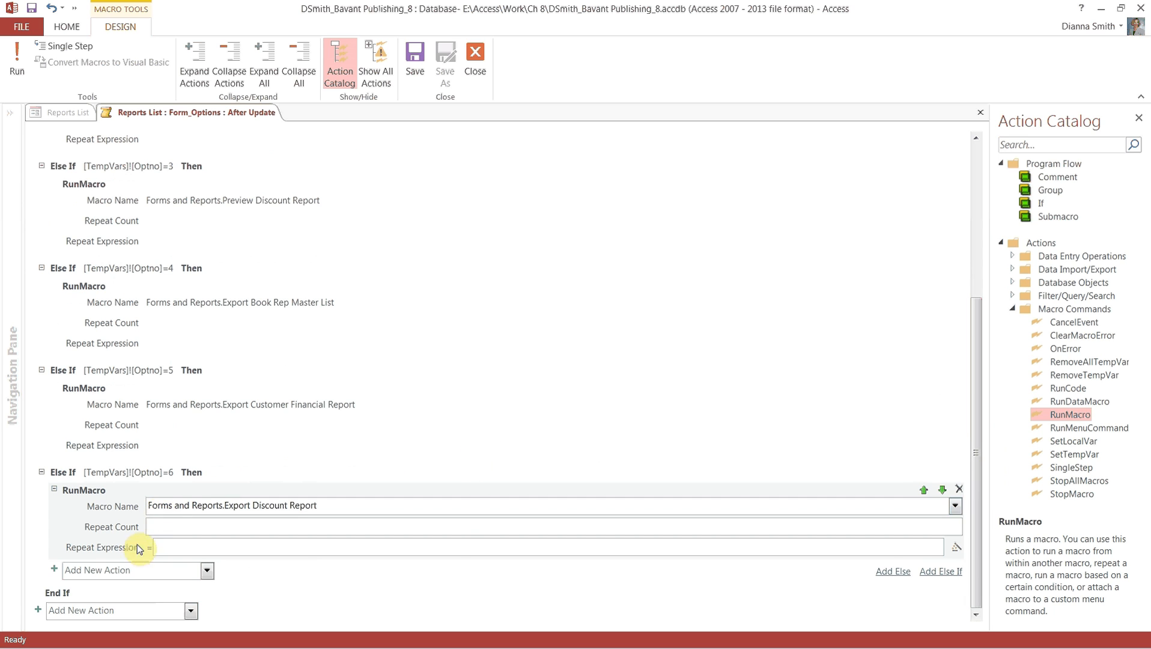
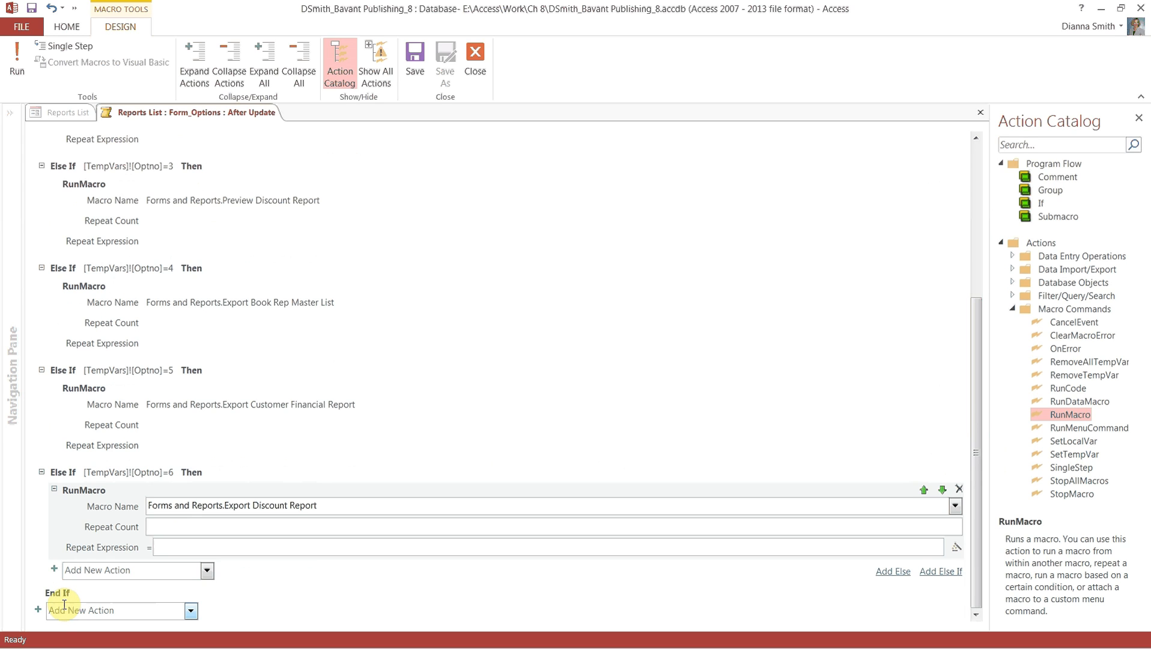
{"action": "left_click", "coordinate": [76, 598]}
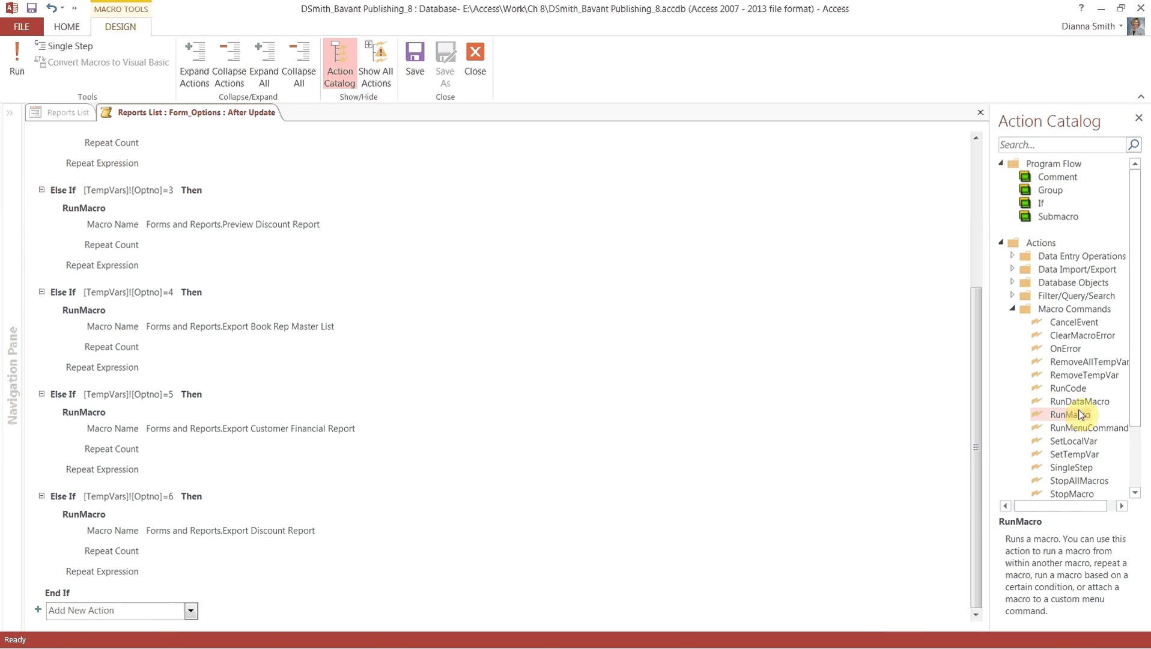
{"action": "double_click", "coordinate": [1077, 378]}
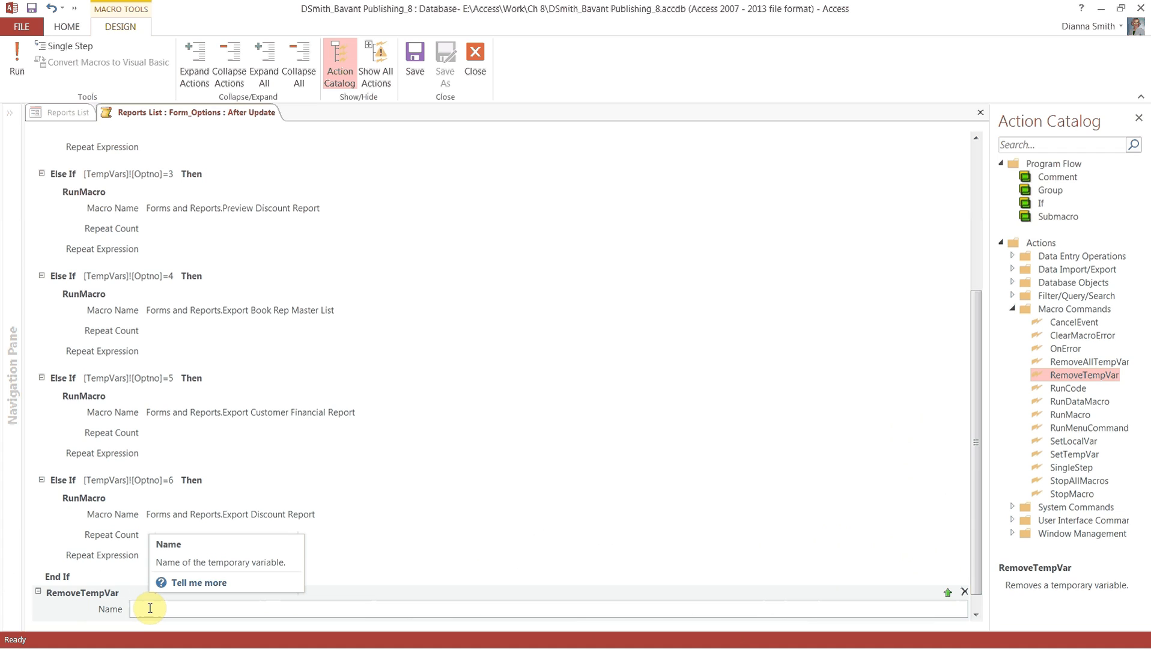
{"action": "type", "text": "Optno"}
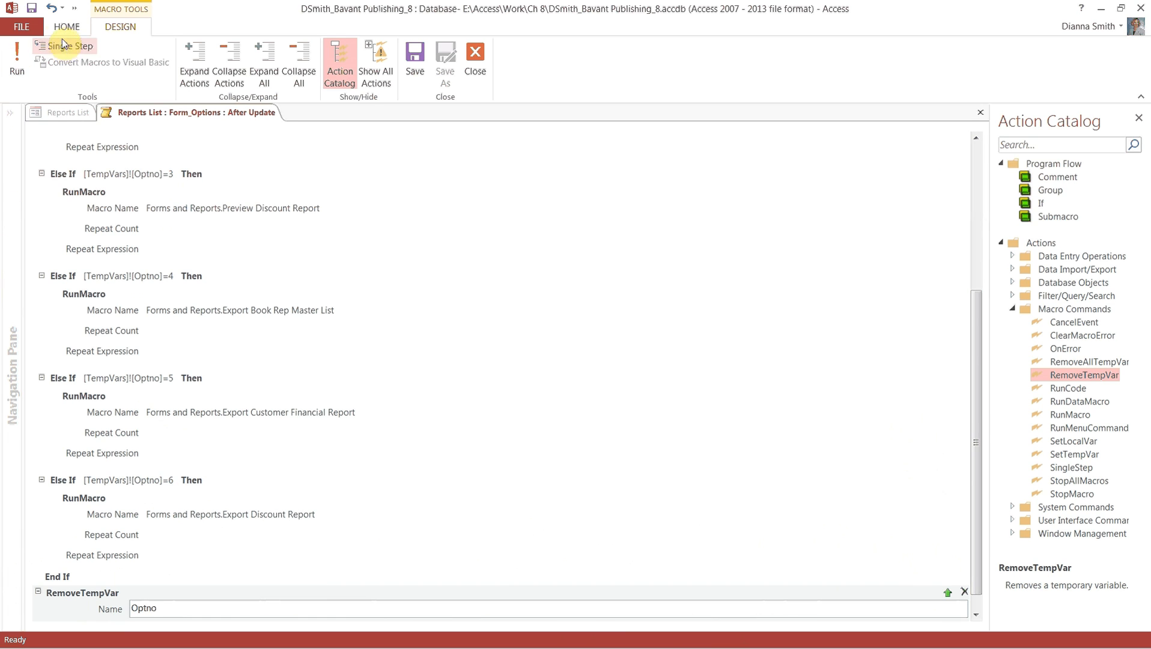
Correct the opening bracket of the first If condition to read [TempVars]![Optno]=1 and save the After Update macro
{"action": "left_click", "coordinate": [32, 9]}
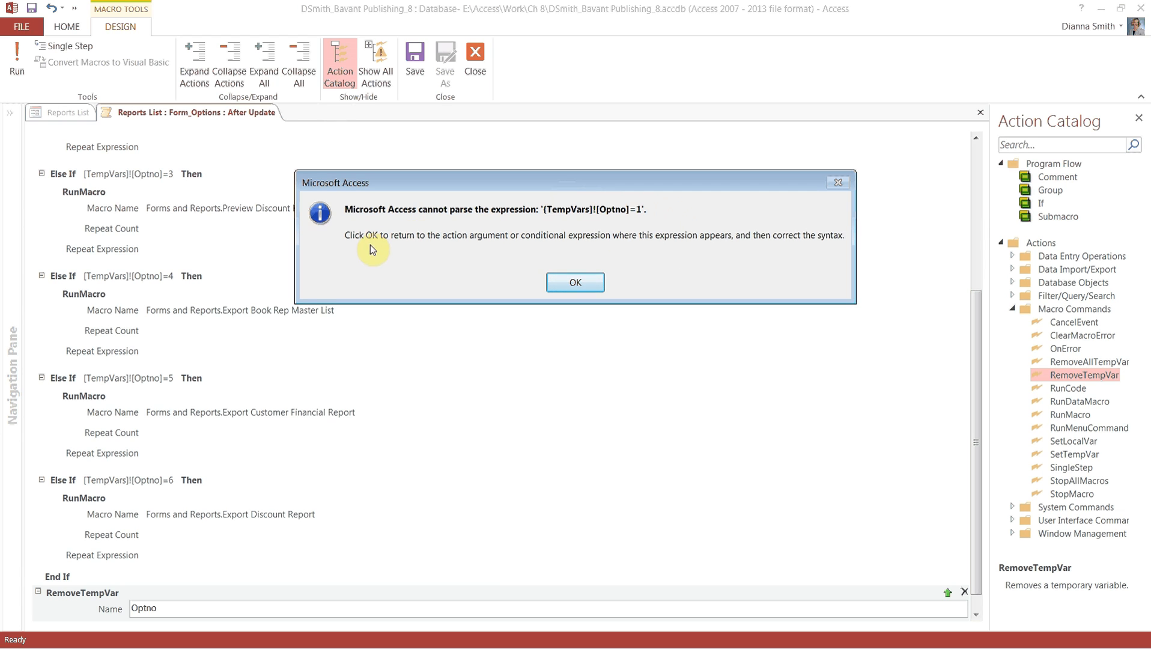
{"action": "left_click", "coordinate": [565, 287]}
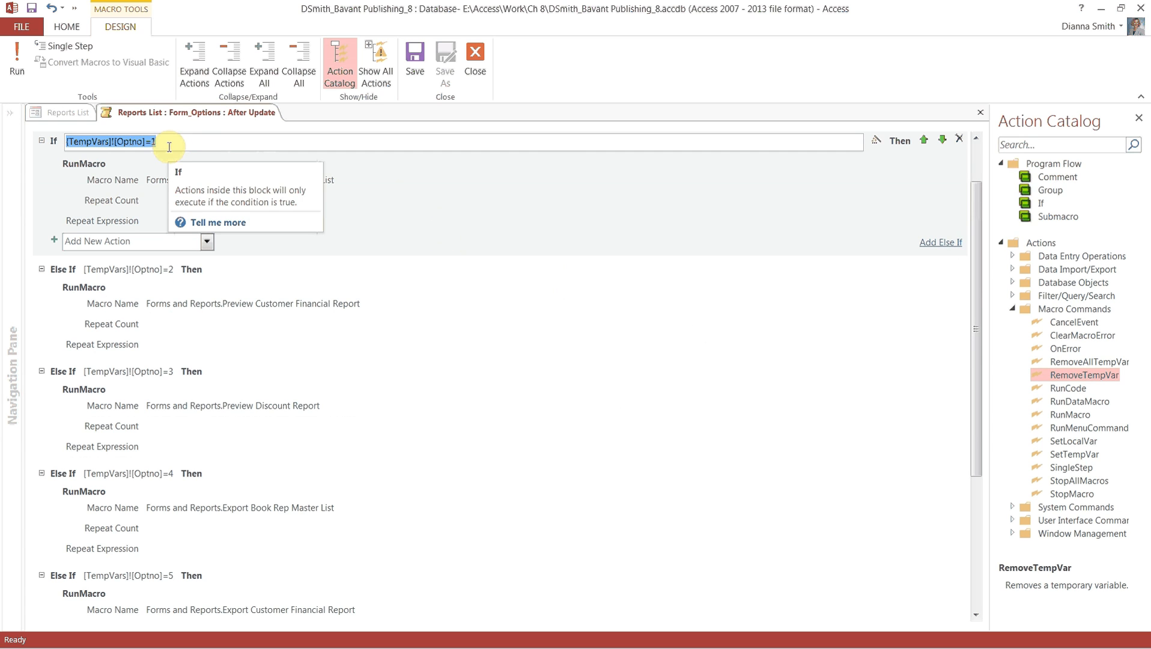
{"action": "left_click", "coordinate": [114, 141]}
{"action": "scroll", "coordinate": [602, 263], "scroll_direction": "up", "scroll_amount": 1}
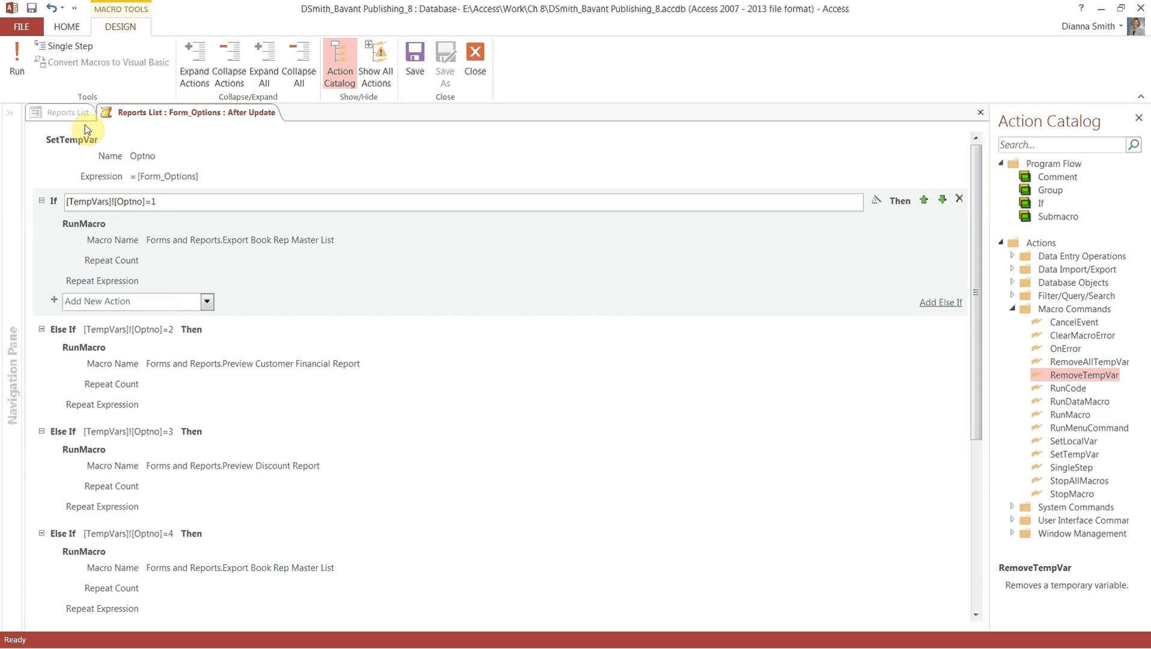
{"action": "left_click", "coordinate": [32, 9]}
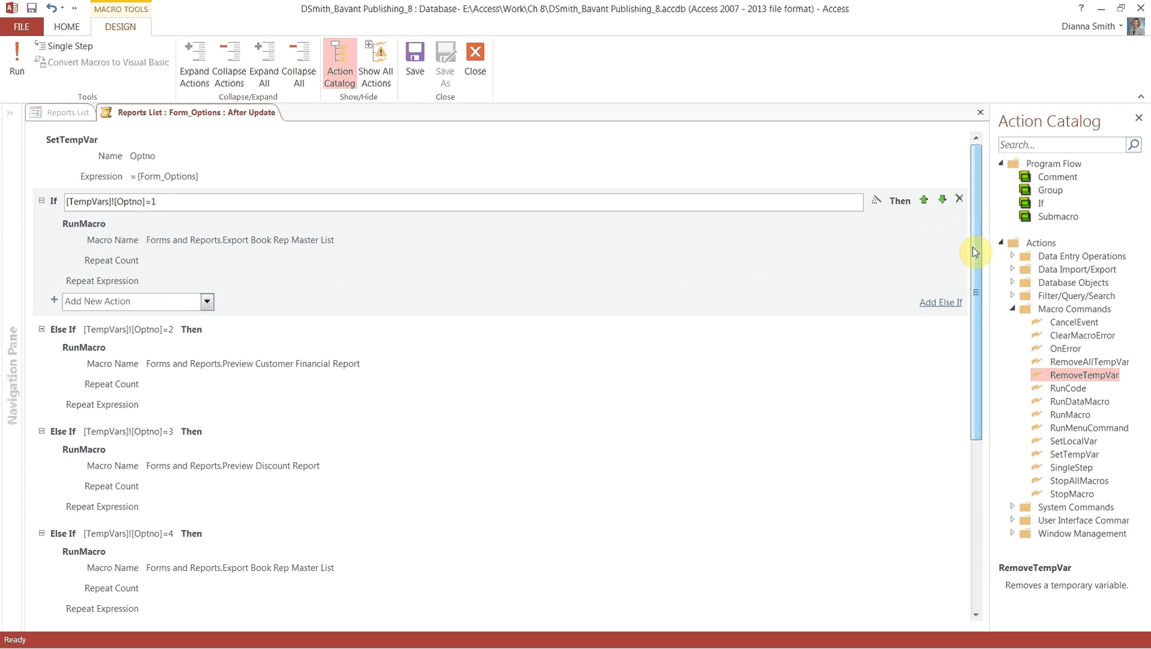
{"action": "left_click_drag", "start_coordinate": [973, 247], "coordinate": [1009, 199]}
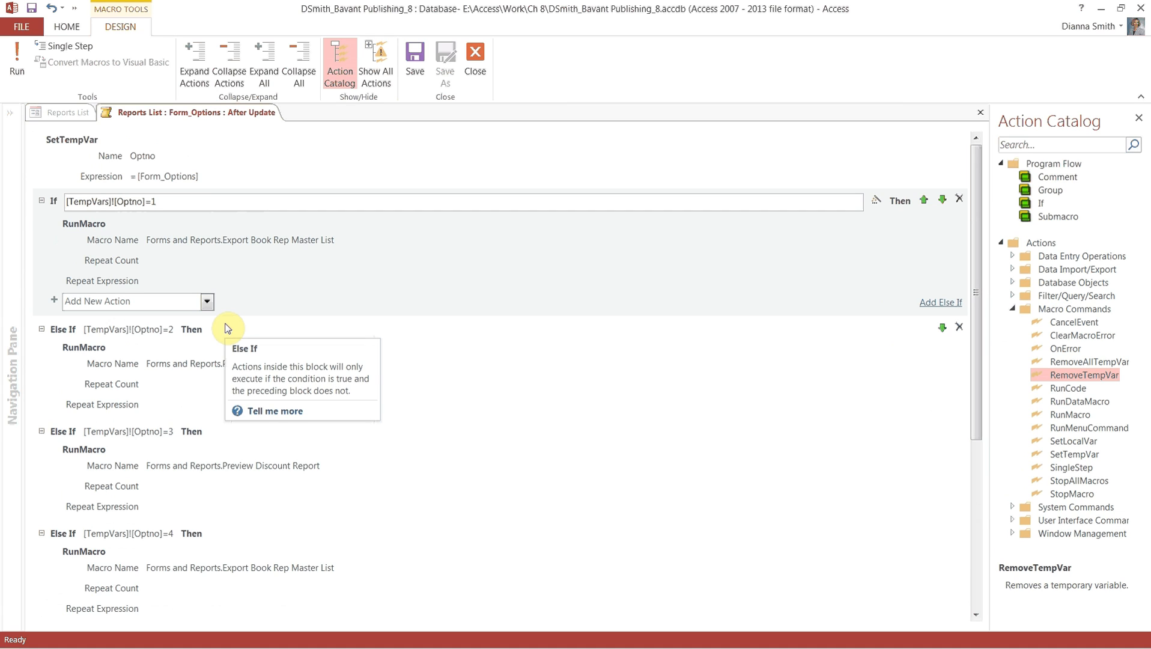
{"action": "left_click", "coordinate": [159, 203]}
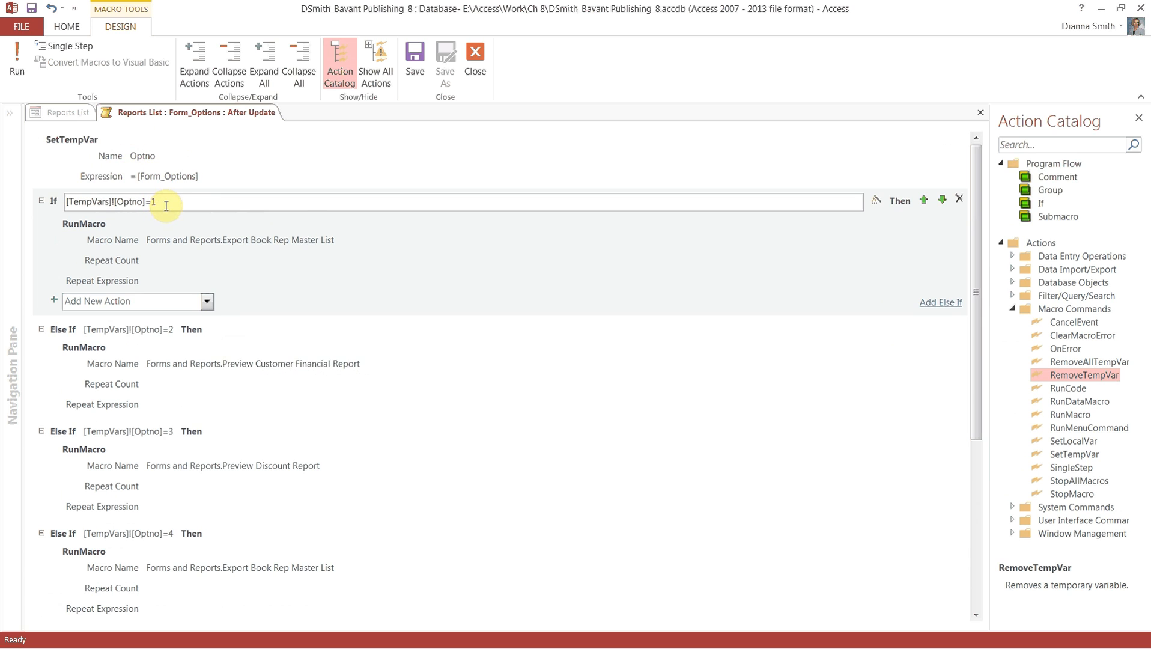
{"action": "left_click", "coordinate": [70, 202]}
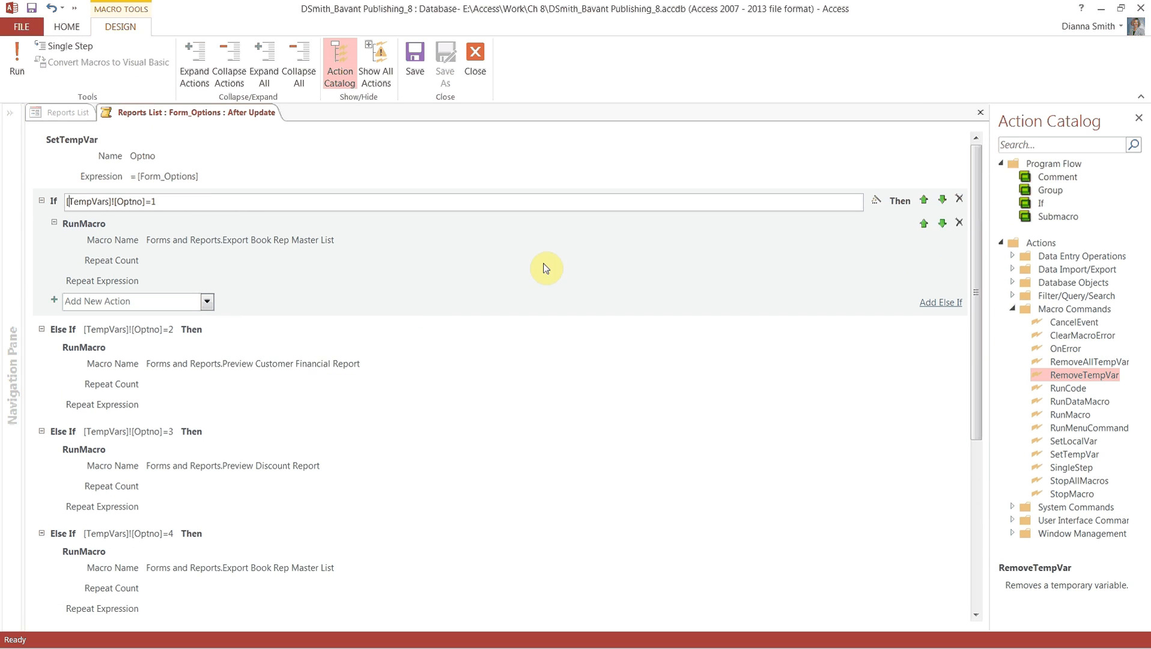
Close the After Update macro and the option group's property sheet, and save the Reports List form
{"action": "left_click", "coordinate": [980, 113]}
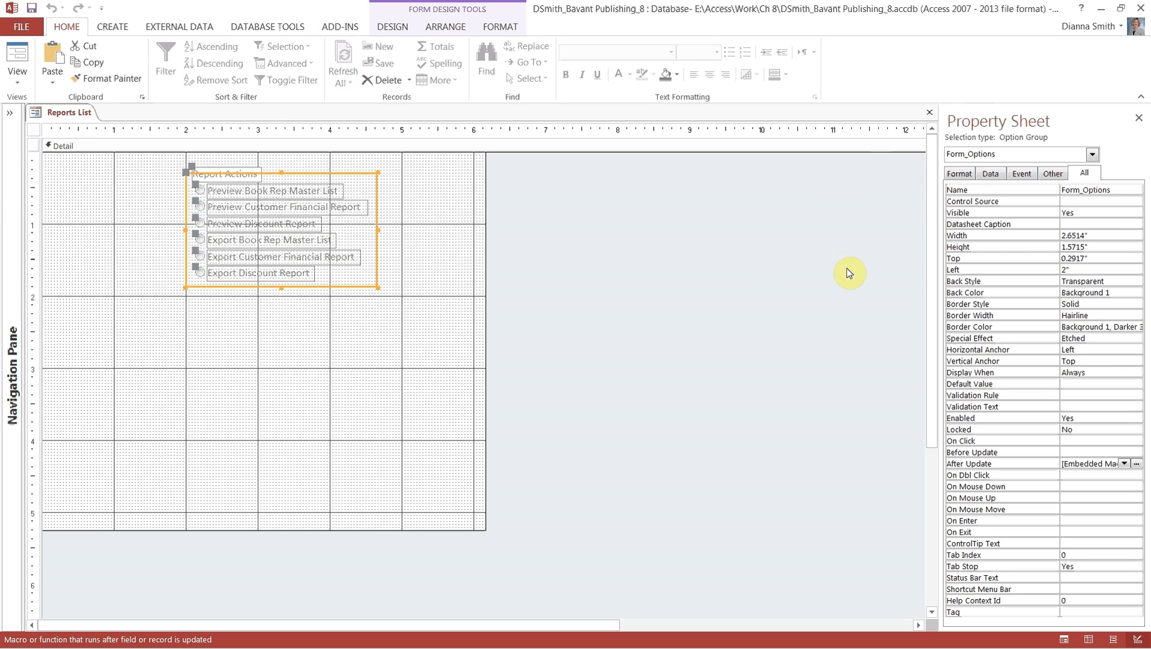
{"action": "left_click", "coordinate": [1139, 119]}
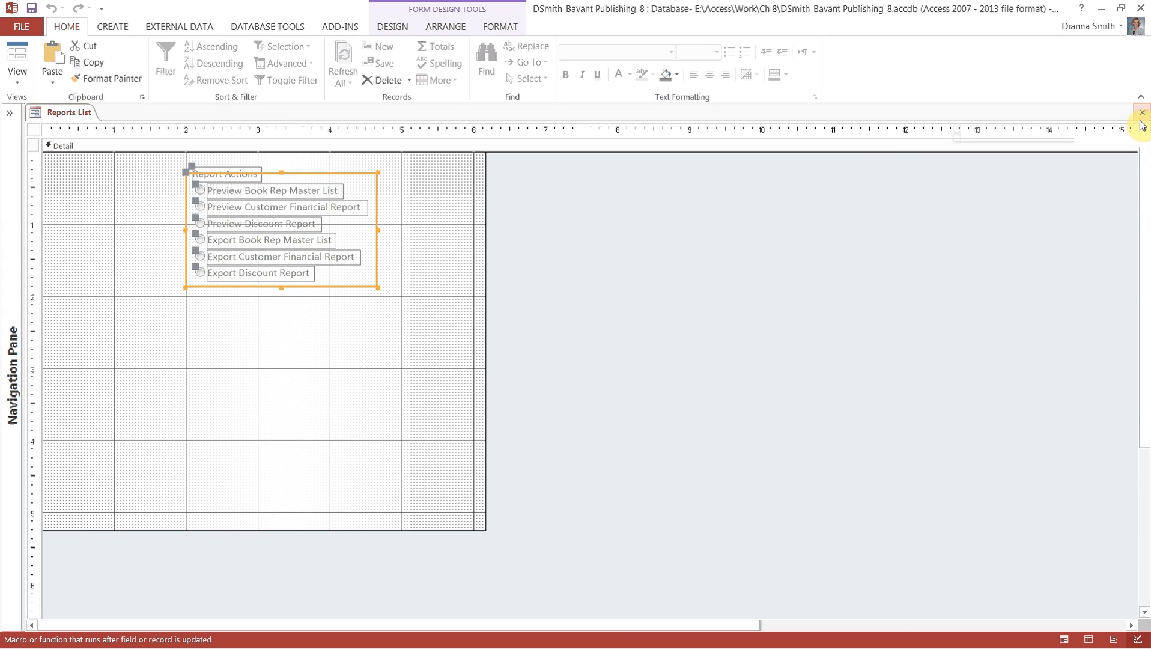
{"action": "left_click", "coordinate": [29, 8]}
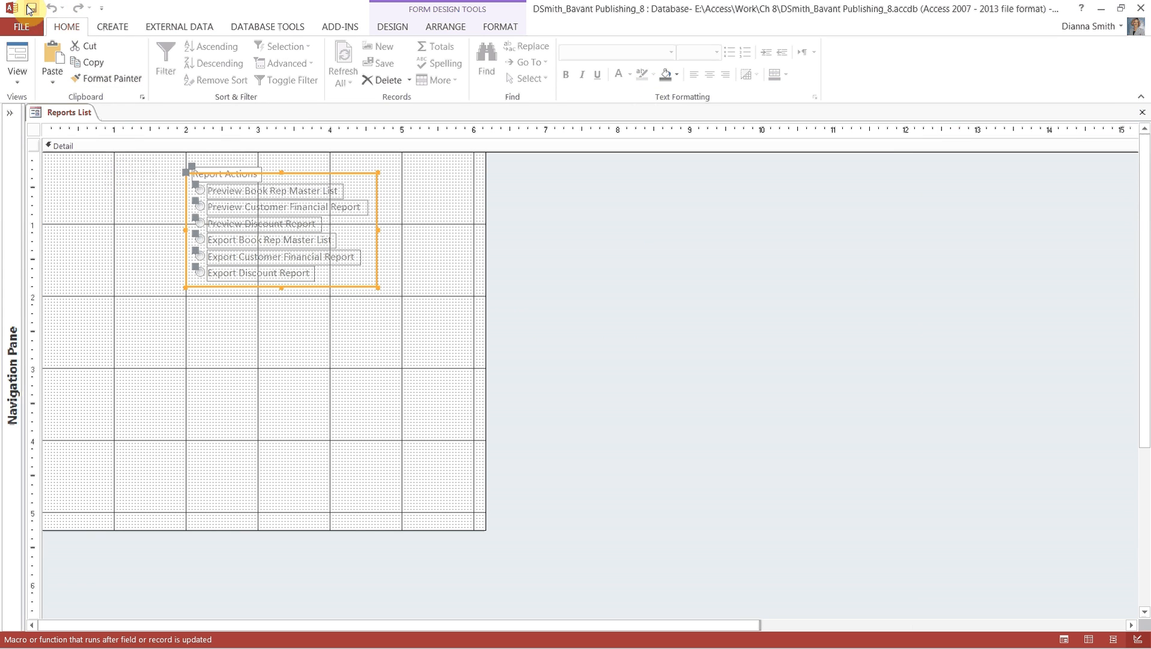